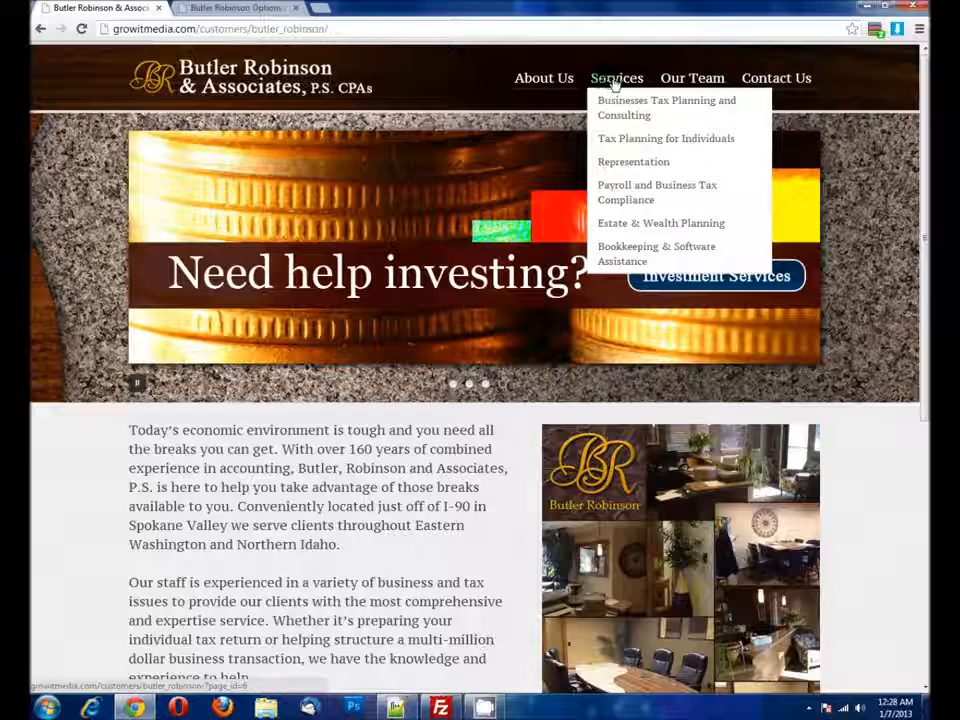
Step: Open the live site's Services page and look through its content down to the footer
left_click(621, 80)
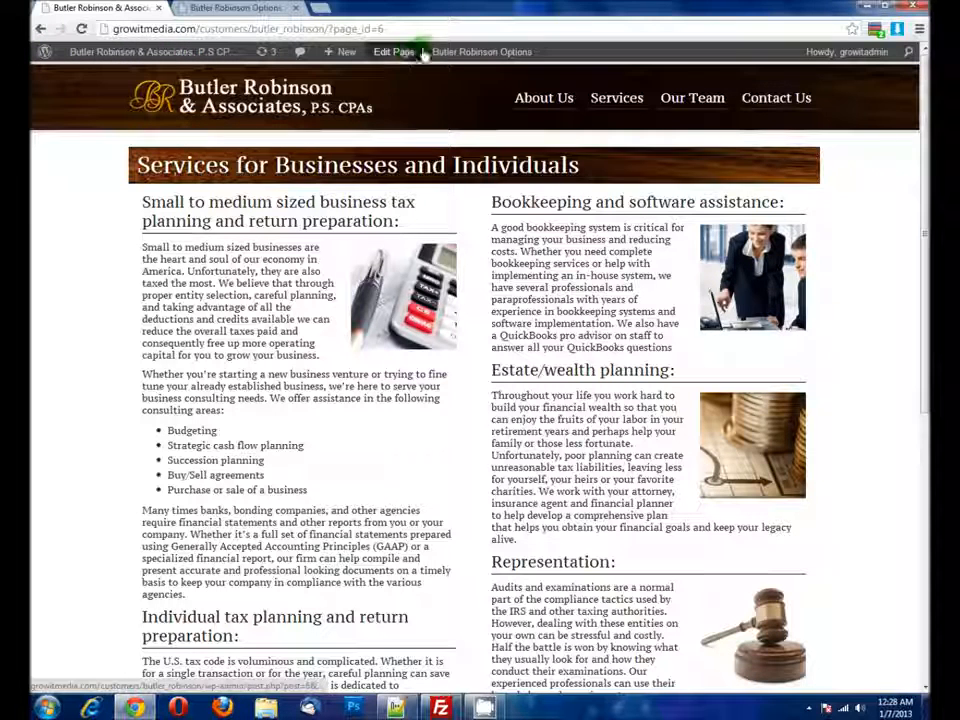
mouse_move(857, 62)
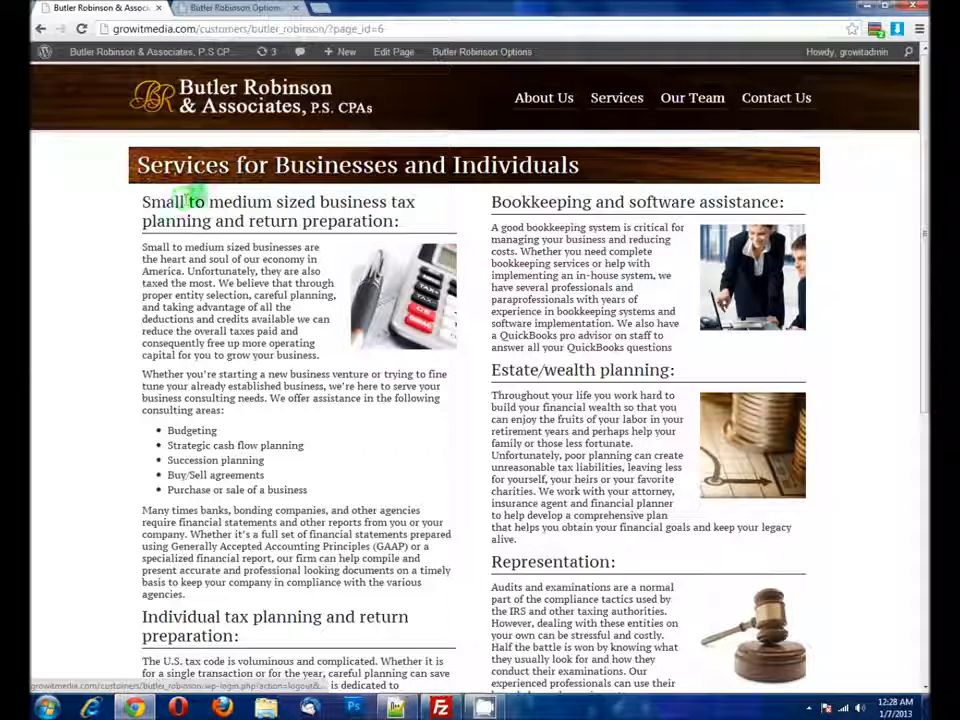
scroll(193, 200, "down", 4)
scroll(192, 195, "down", 2)
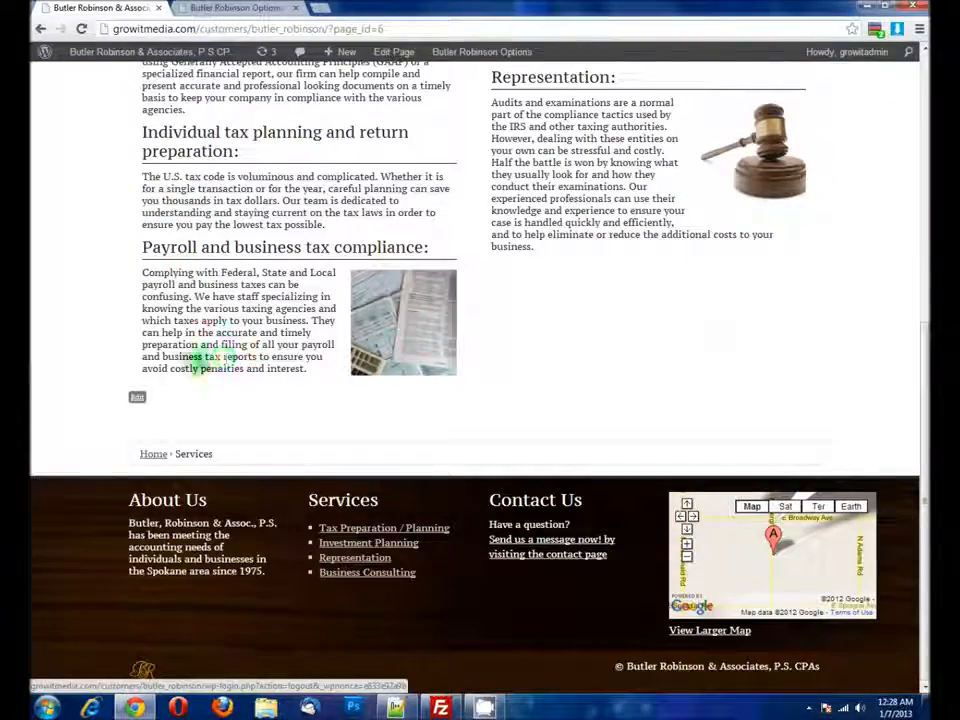
Step: View the Services page's editor in a separate tab, close it, and return to the theme options tab
middle_click(136, 399)
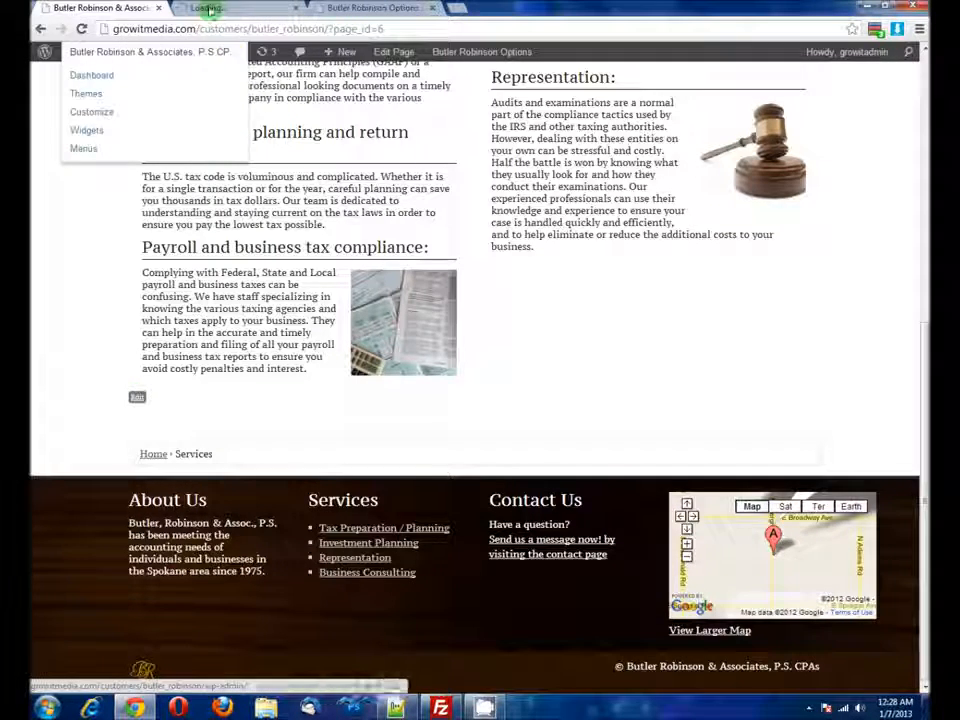
left_click(212, 8)
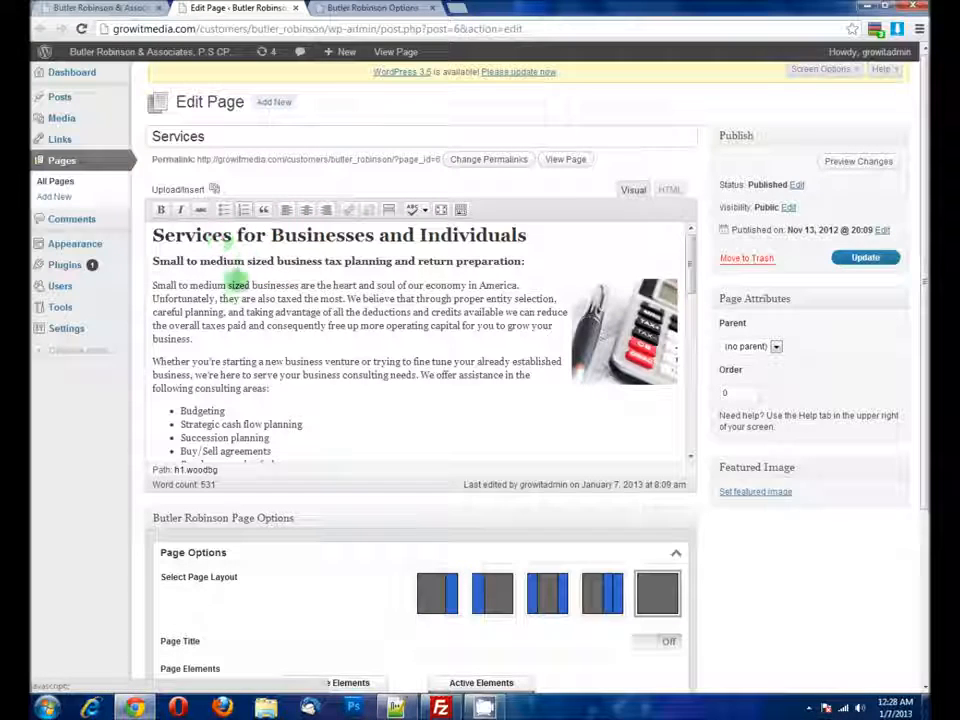
left_click(296, 8)
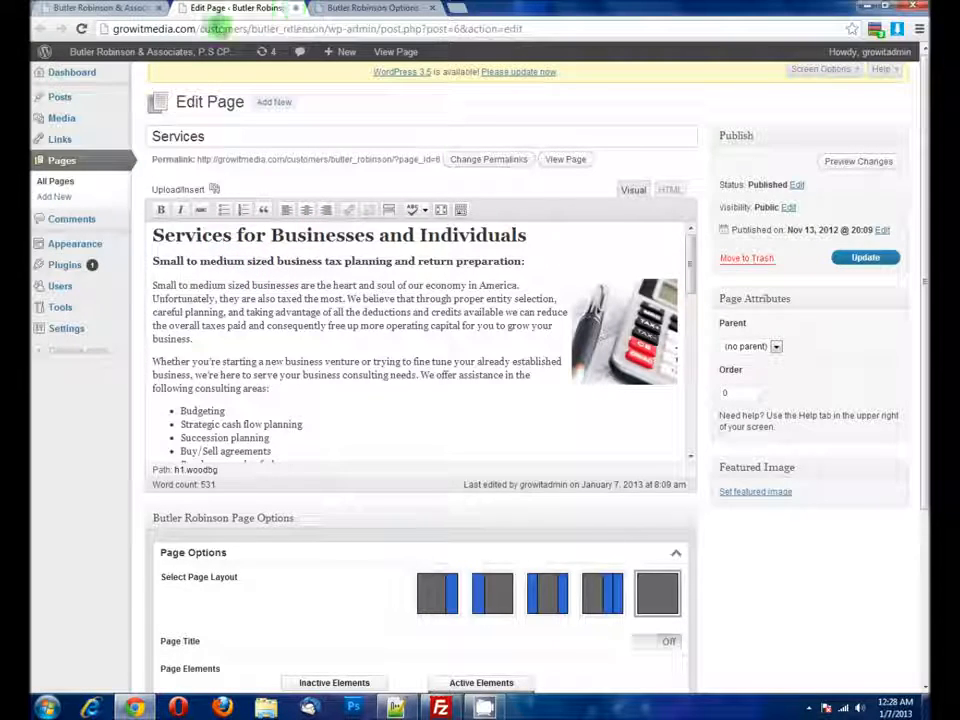
left_click(205, 8)
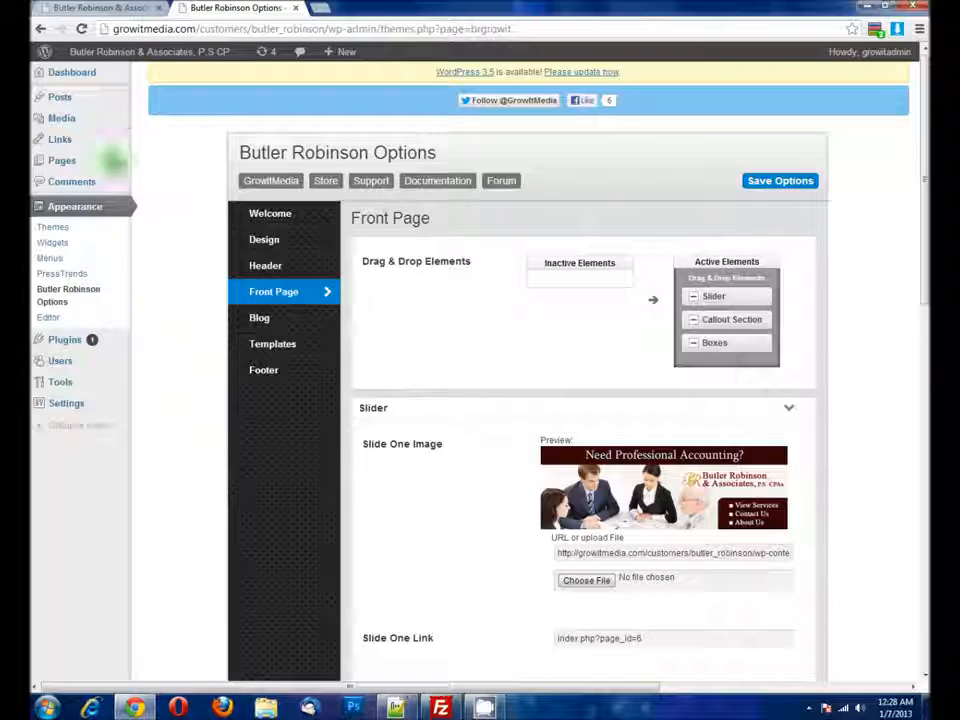
Step: Open the list of all site pages and add a new page titled "Test Page"
left_click(56, 163)
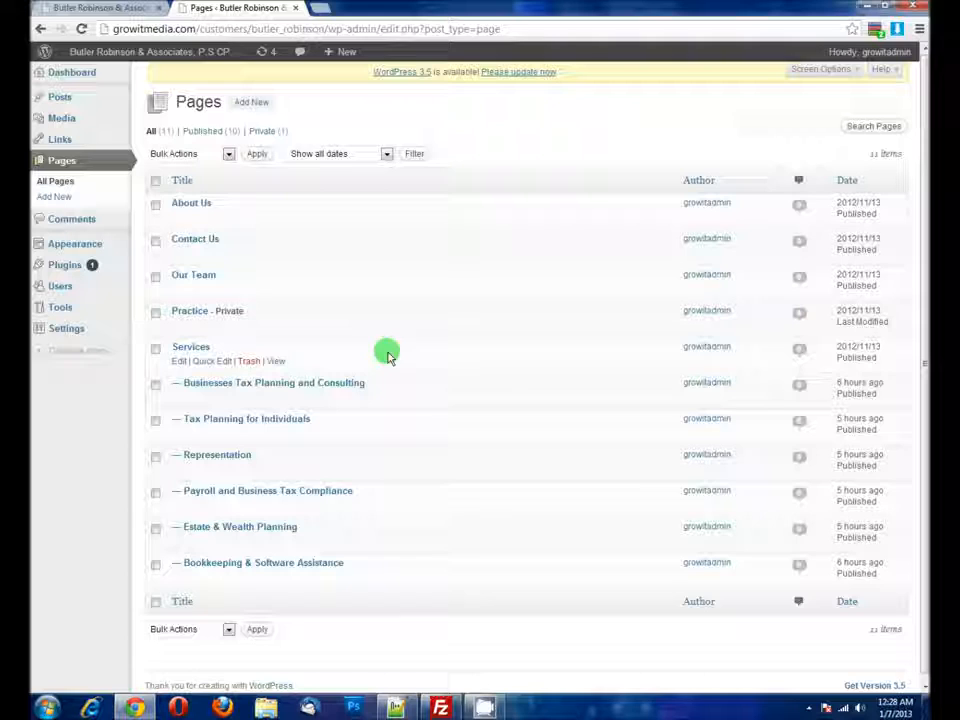
scroll(390, 353, "down", 1)
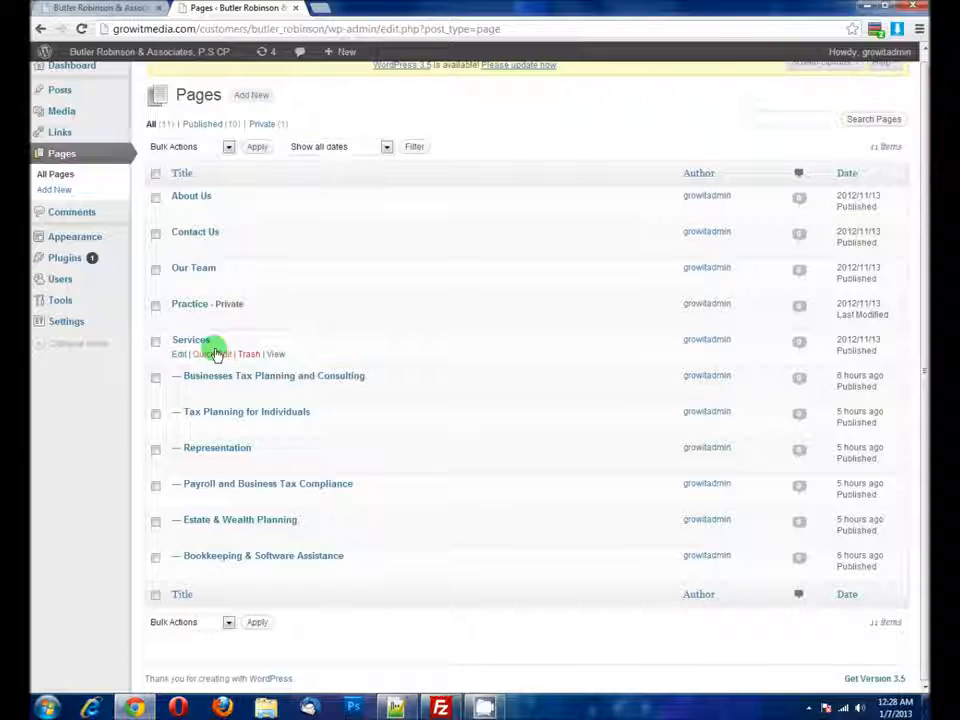
scroll(337, 364, "up", 1)
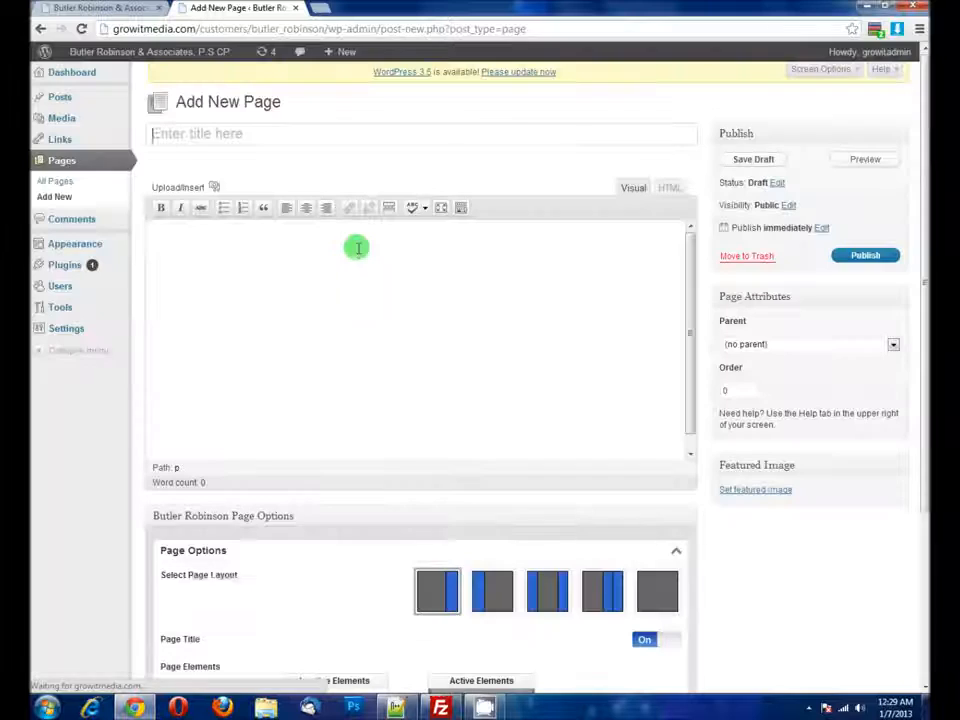
left_click(226, 137)
type("Test Page")
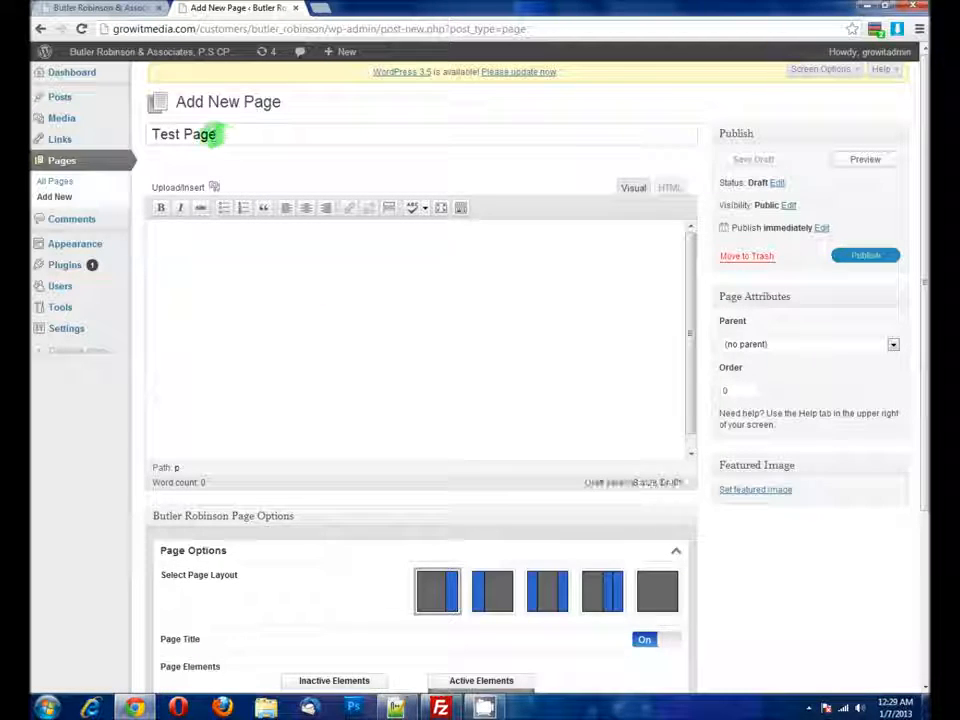
left_click(150, 234)
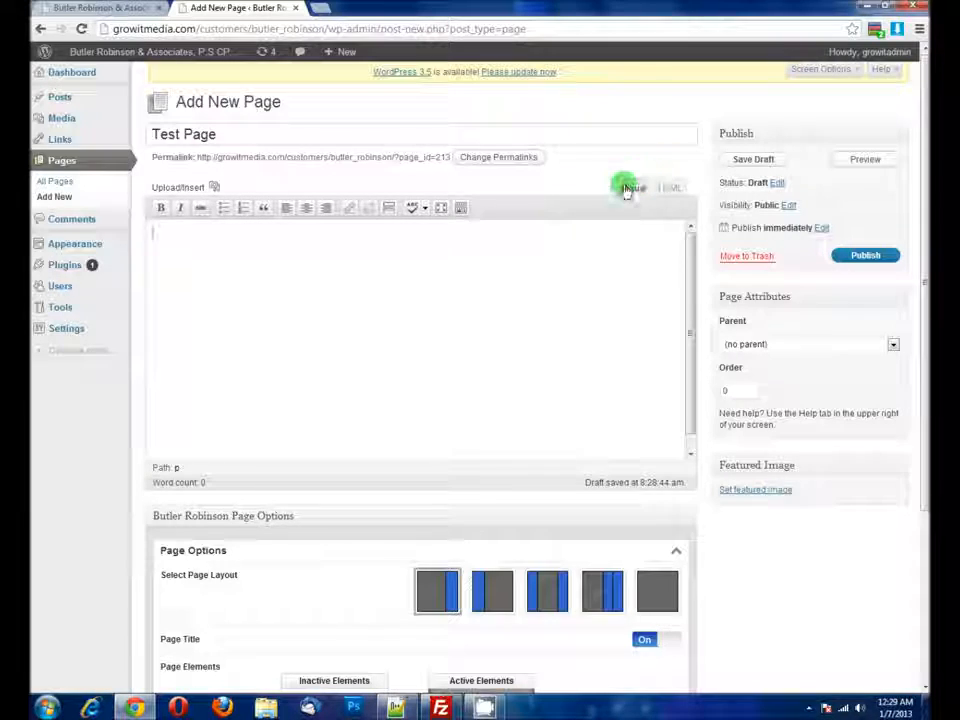
Step: Review the live Services page, and check the new page's HTML editing mode before returning to visual editing
left_click(91, 8)
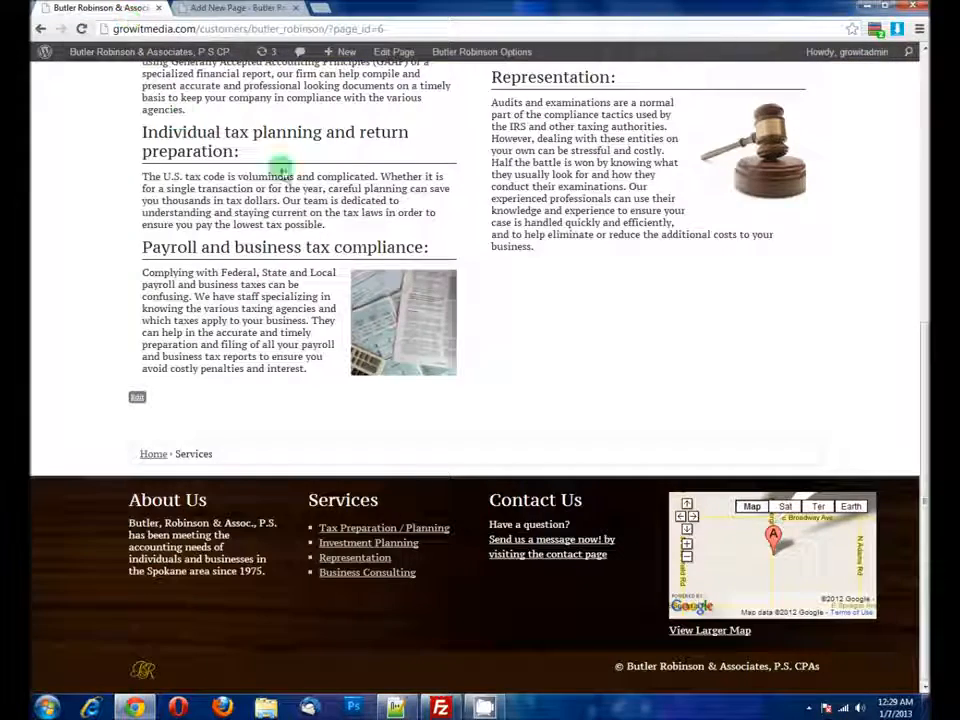
scroll(363, 187, "up", 5)
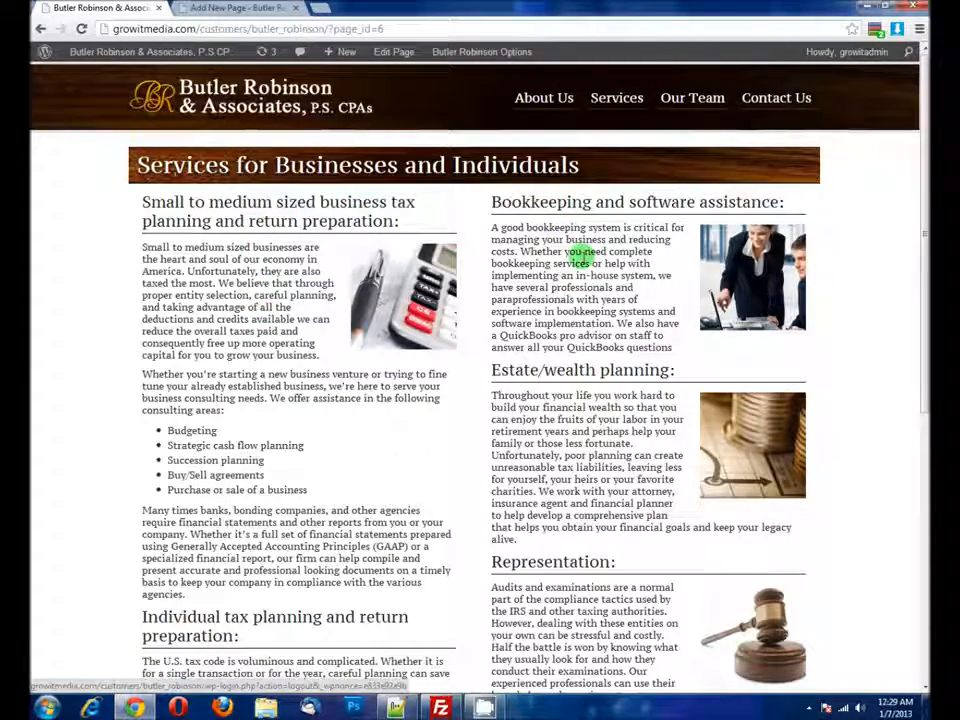
left_click(207, 7)
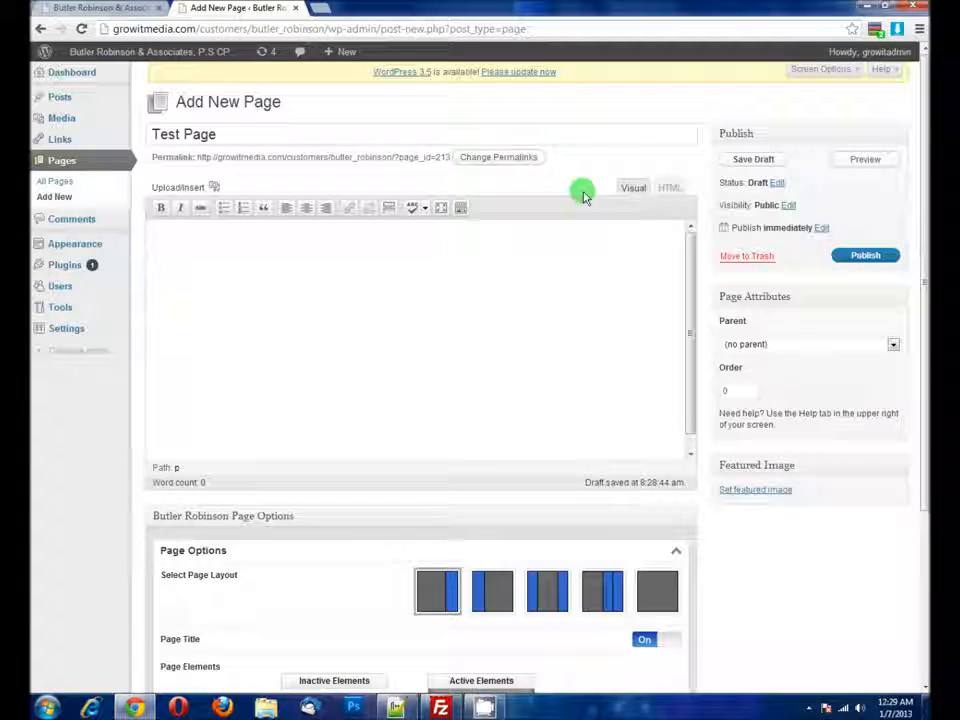
left_click(667, 190)
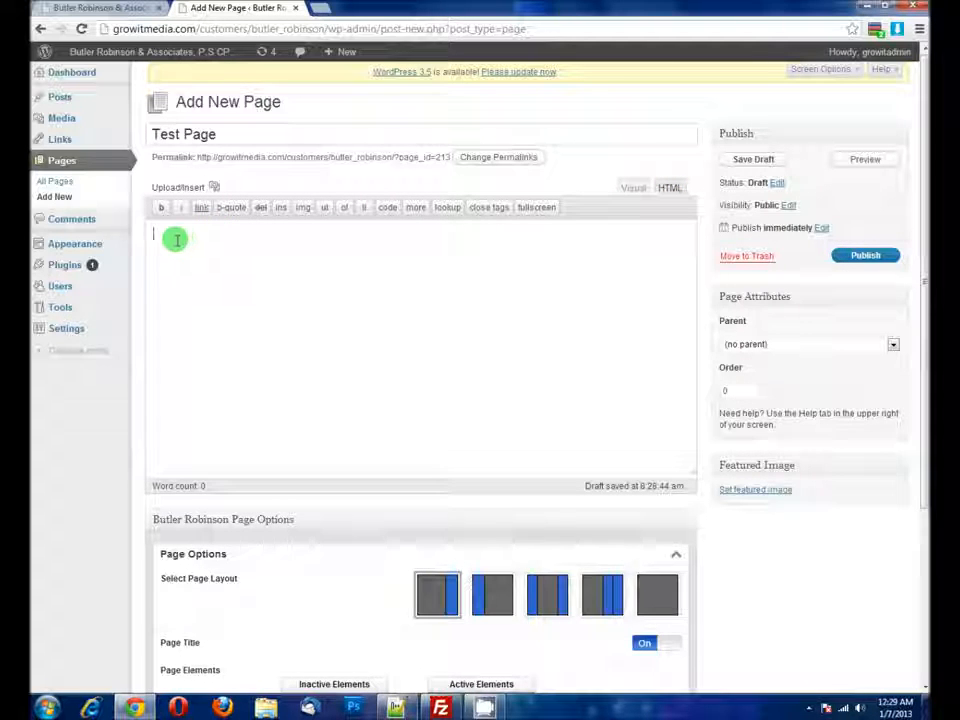
left_click(632, 190)
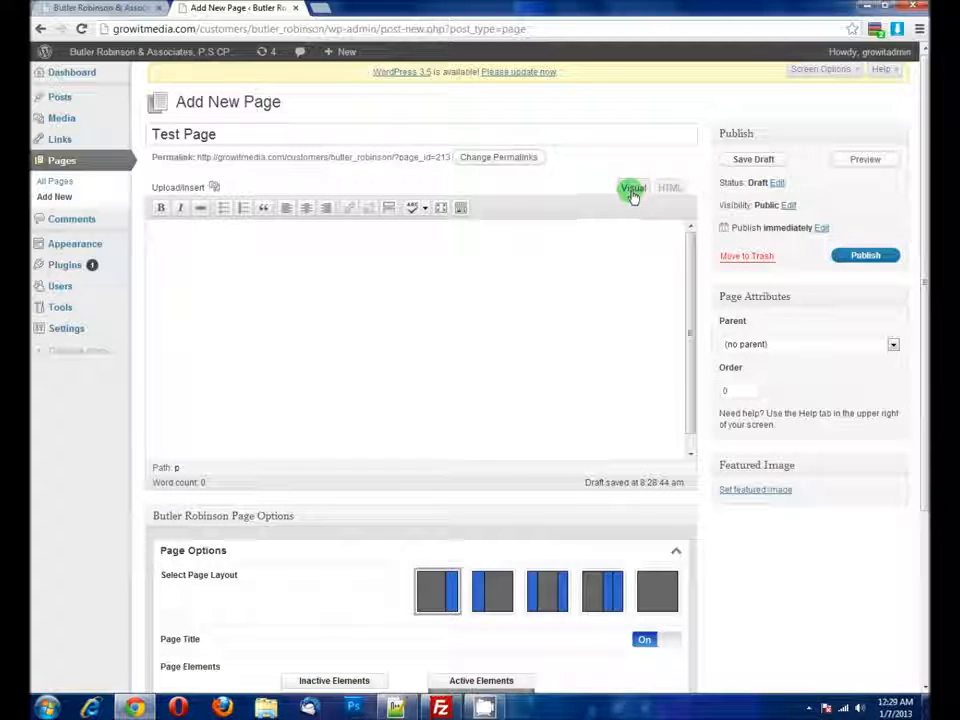
Step: Enter "Some test text" in the page body and paste copies of it to fill about three lines
left_click(314, 231)
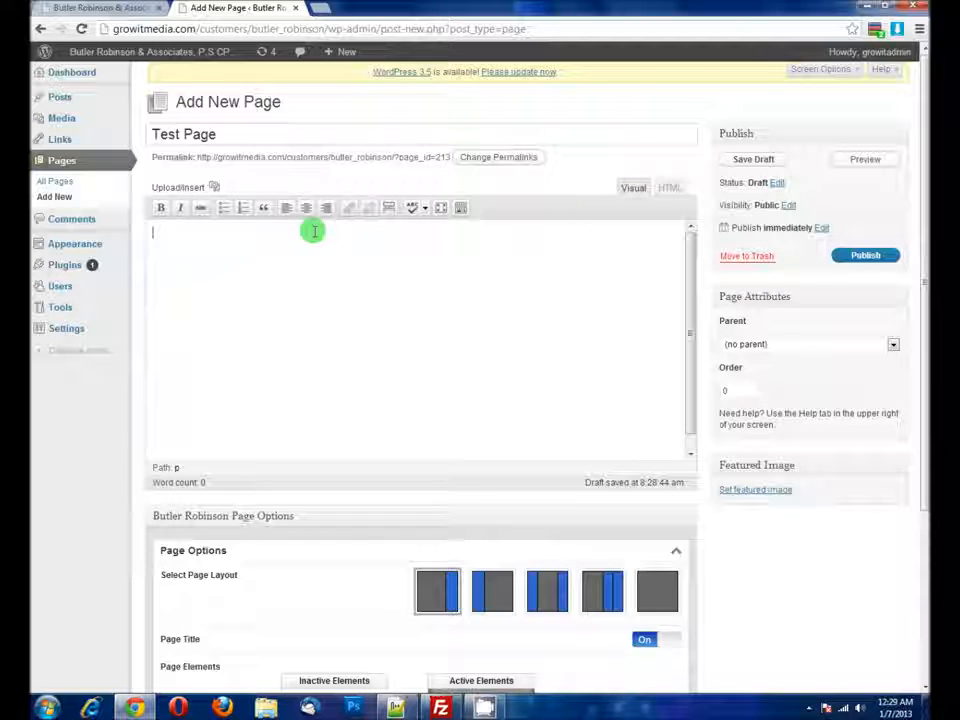
type("Some test text")
key("ctrl+a")
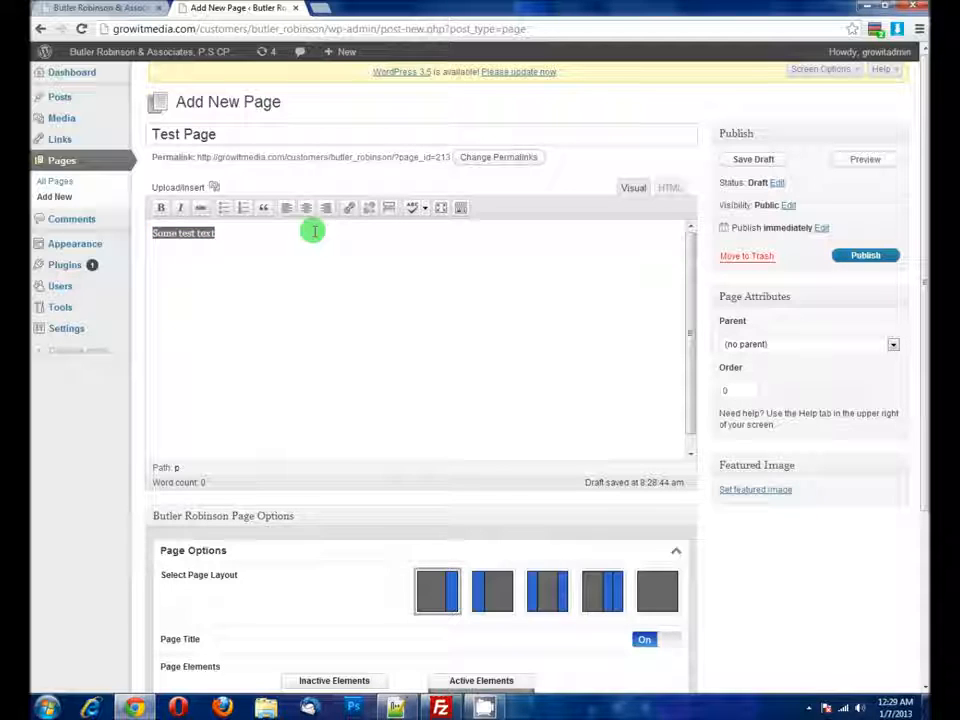
left_click_drag(240, 229, 124, 229)
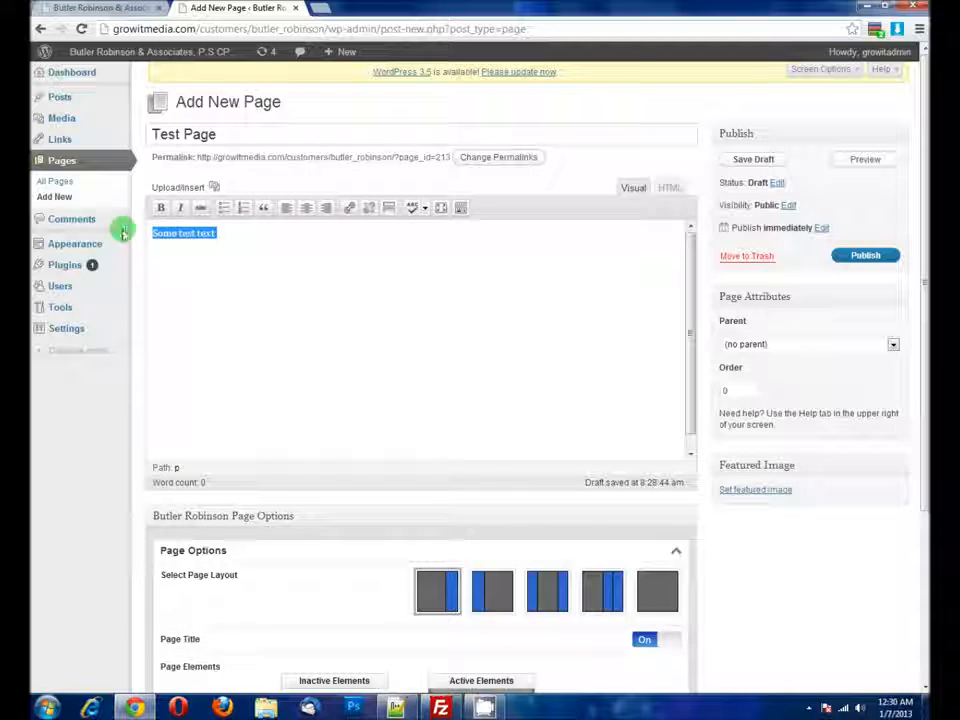
key("ctrl+c")
key("ctrl+v")
key("ctrl+v")
key("ctrl+v")
key("ctrl+v")
key("ctrl+v")
key("ctrl+v")
key("ctrl+v")
key("ctrl+v")
key("ctrl+v")
key("ctrl+v")
key("ctrl+v")
key("ctrl+v")
key("ctrl+v")
key("ctrl+v")
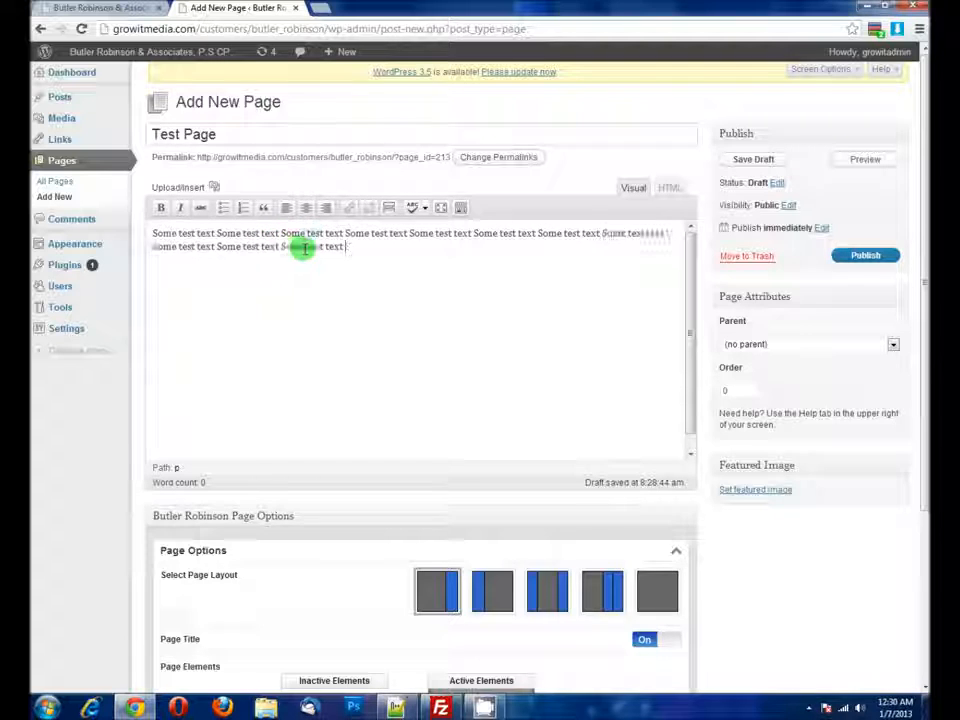
key("ctrl+v")
key("ctrl+v")
key("ctrl+v")
key("ctrl+v")
key("ctrl+v")
key("ctrl+v")
key("ctrl+v")
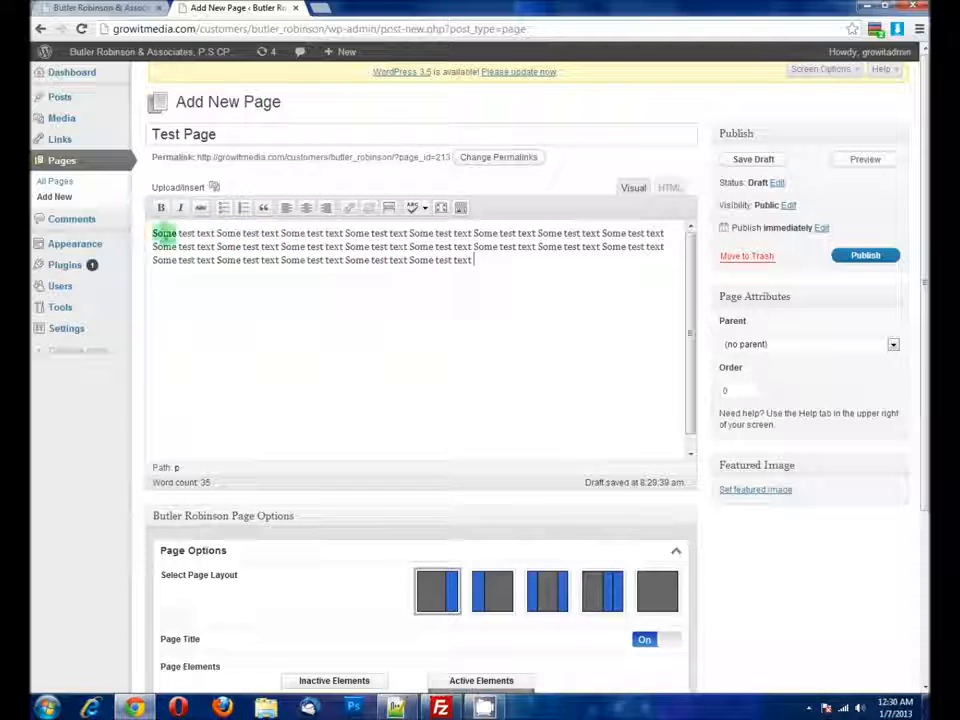
Step: Make the first "Some test text" phrase in the page body bold
left_click_drag(153, 233, 214, 233)
left_click(161, 208)
left_click(210, 233)
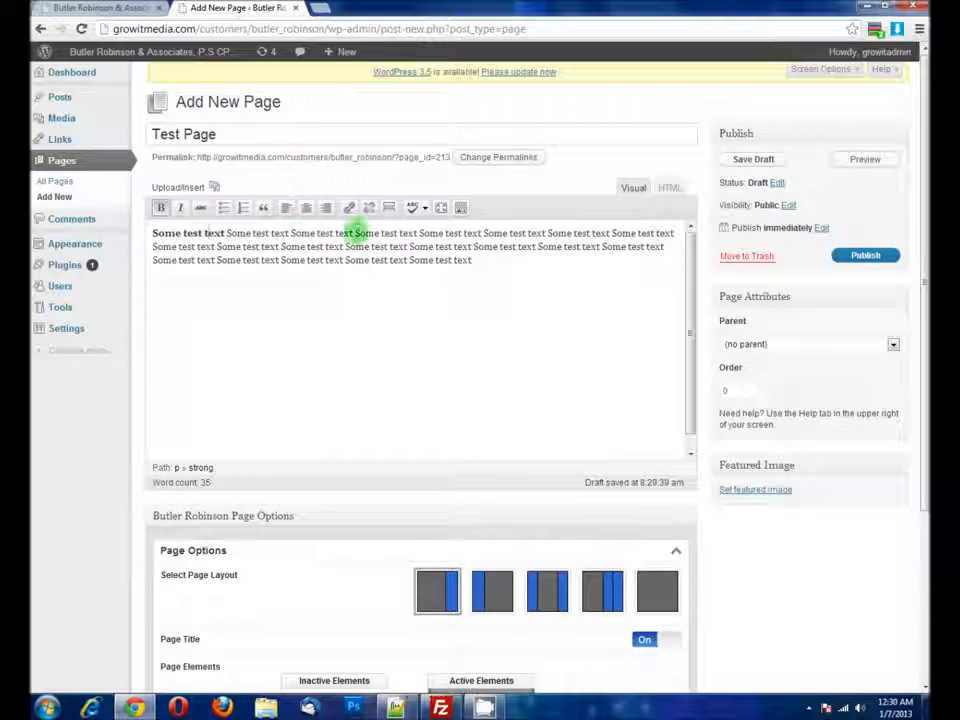
Step: Link the fourth "Some test text" phrase on the first line to the existing Contact Us page
left_click_drag(355, 232, 416, 232)
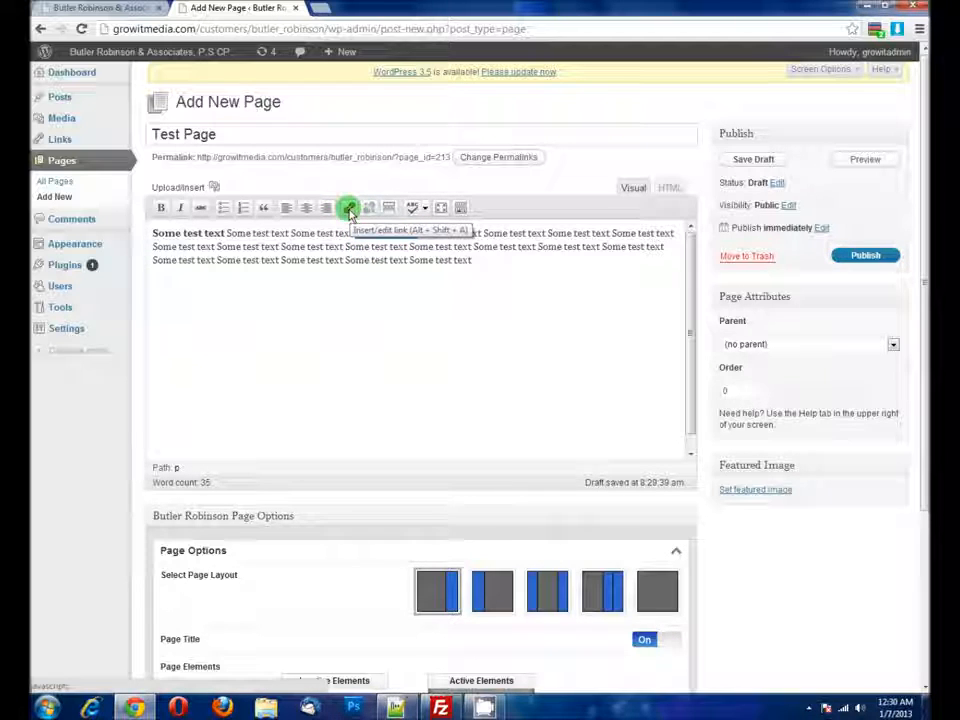
left_click(349, 208)
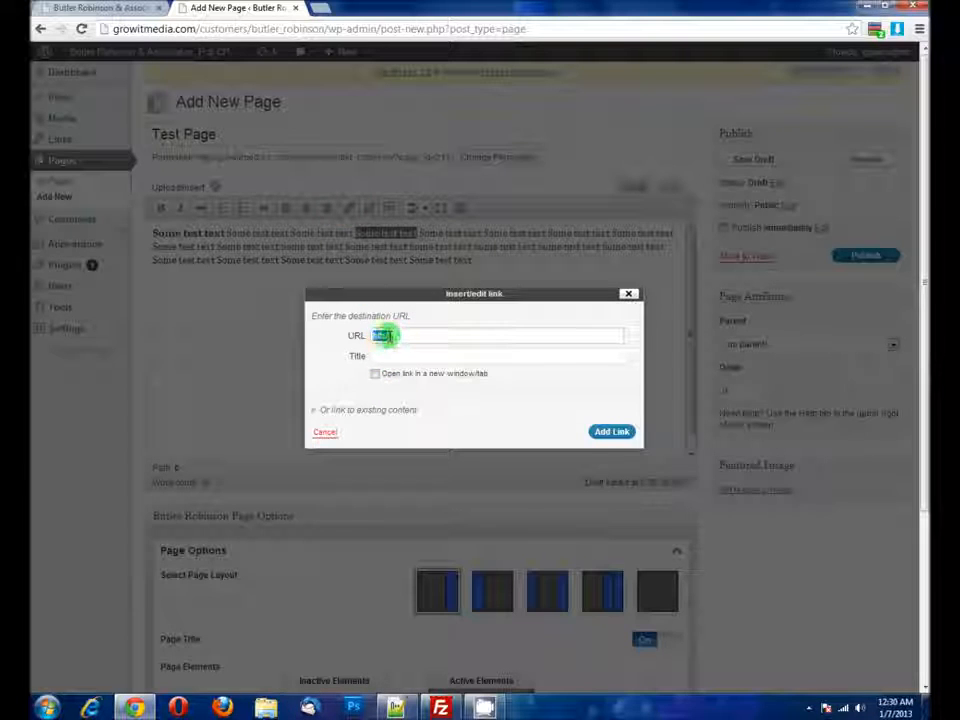
left_click(392, 357)
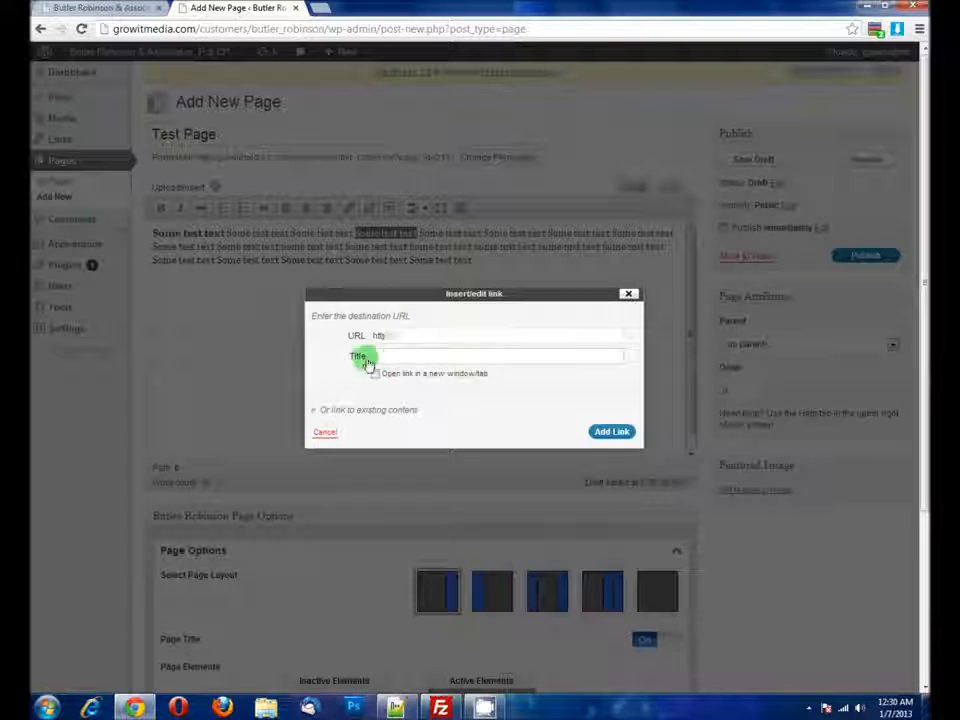
left_click(315, 411)
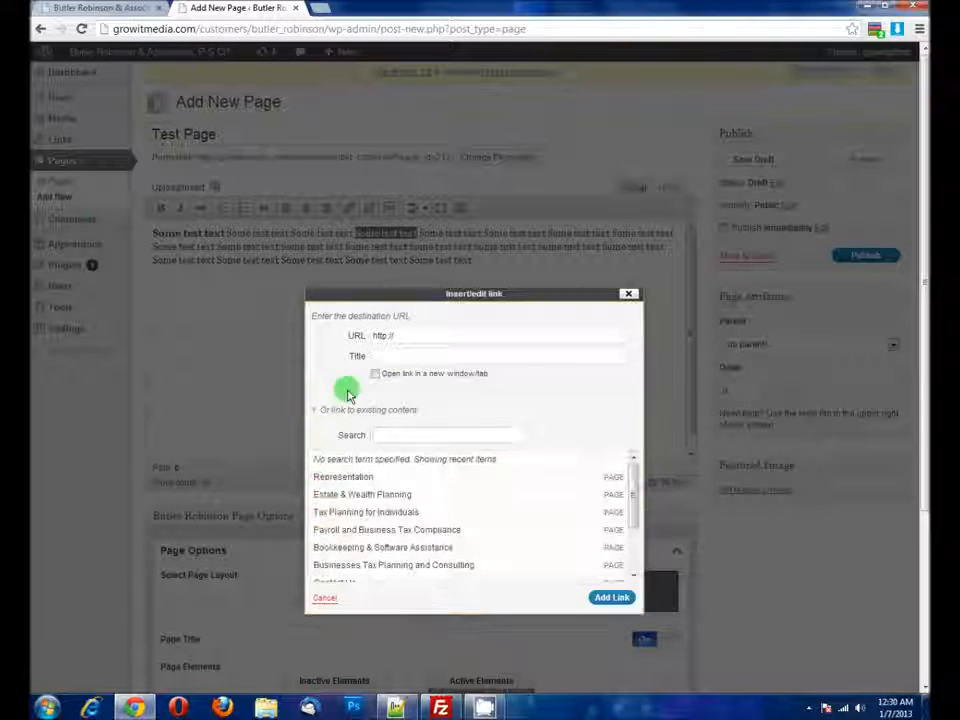
scroll(596, 493, "down", 2)
scroll(580, 495, "up", 3)
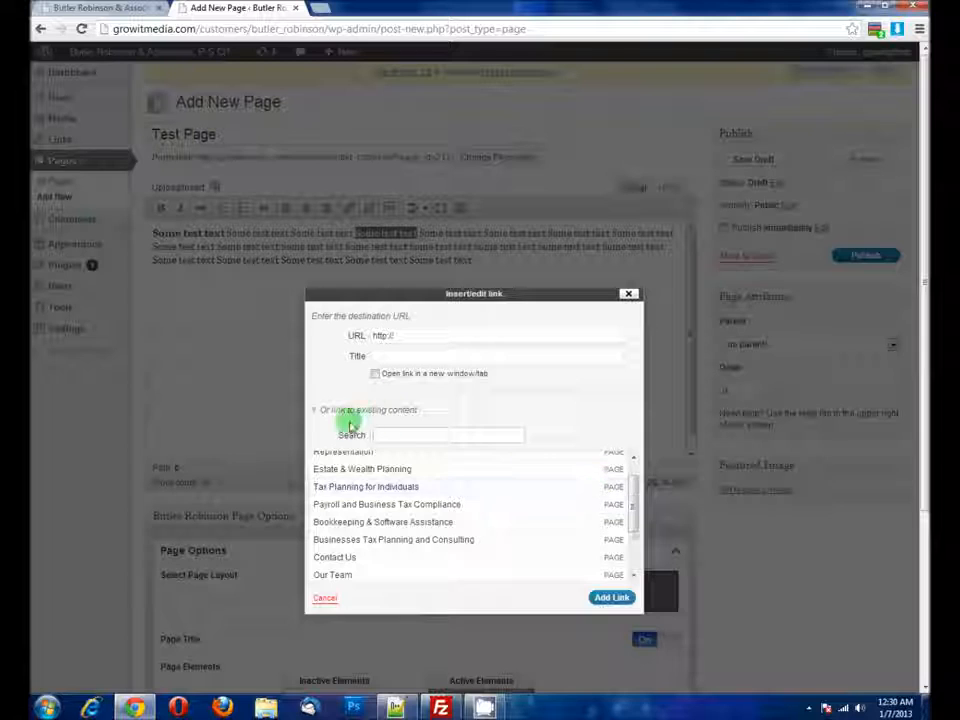
left_click(315, 411)
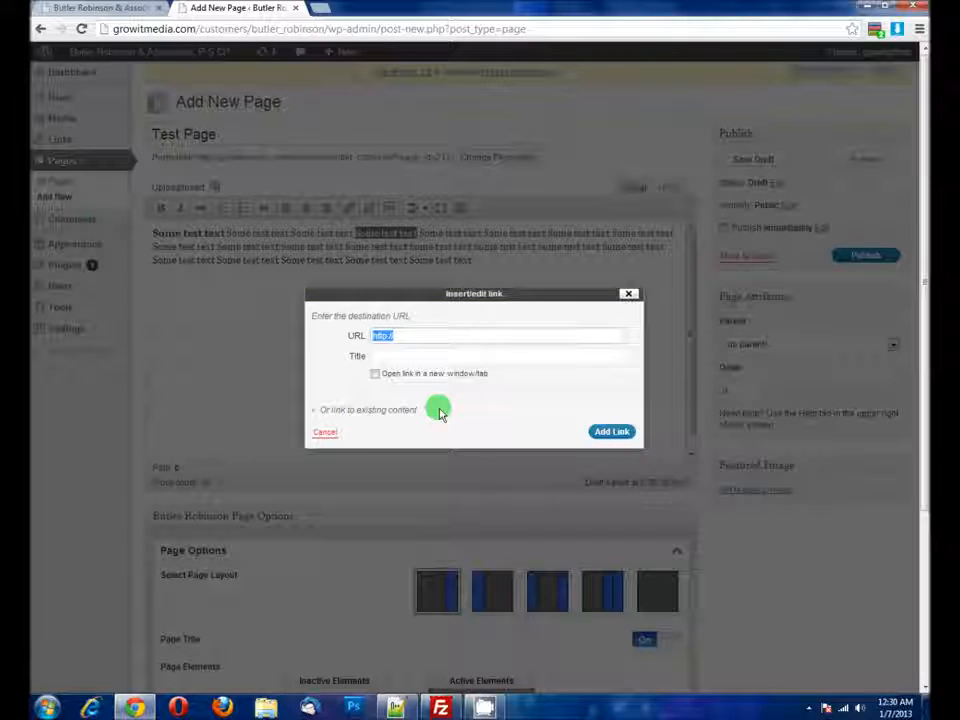
left_click(317, 409)
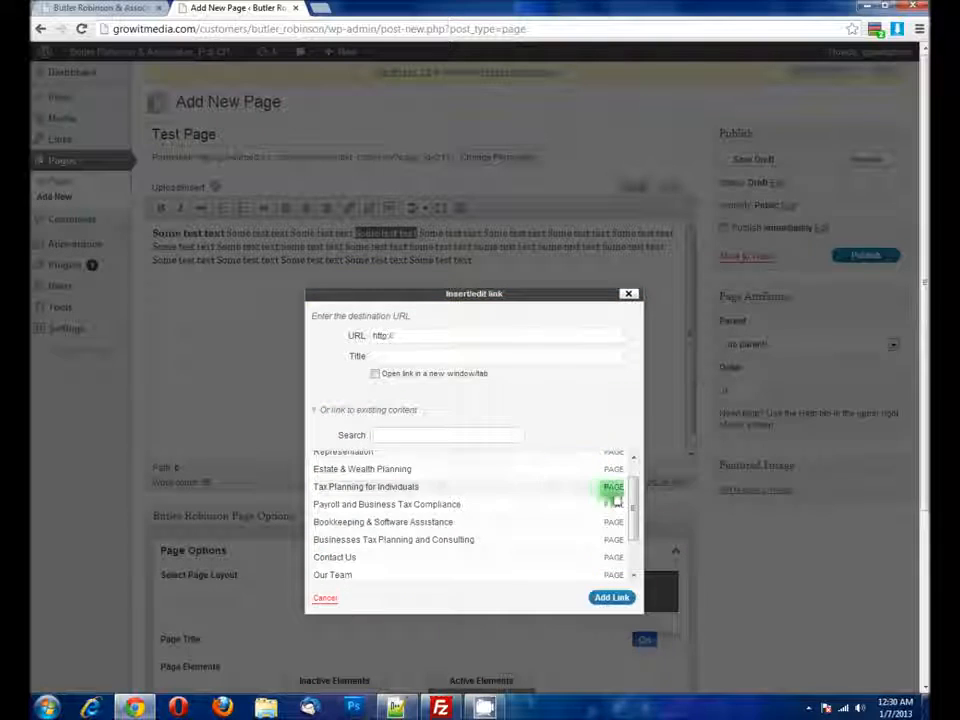
left_click_drag(633, 508, 568, 523)
left_click(418, 512)
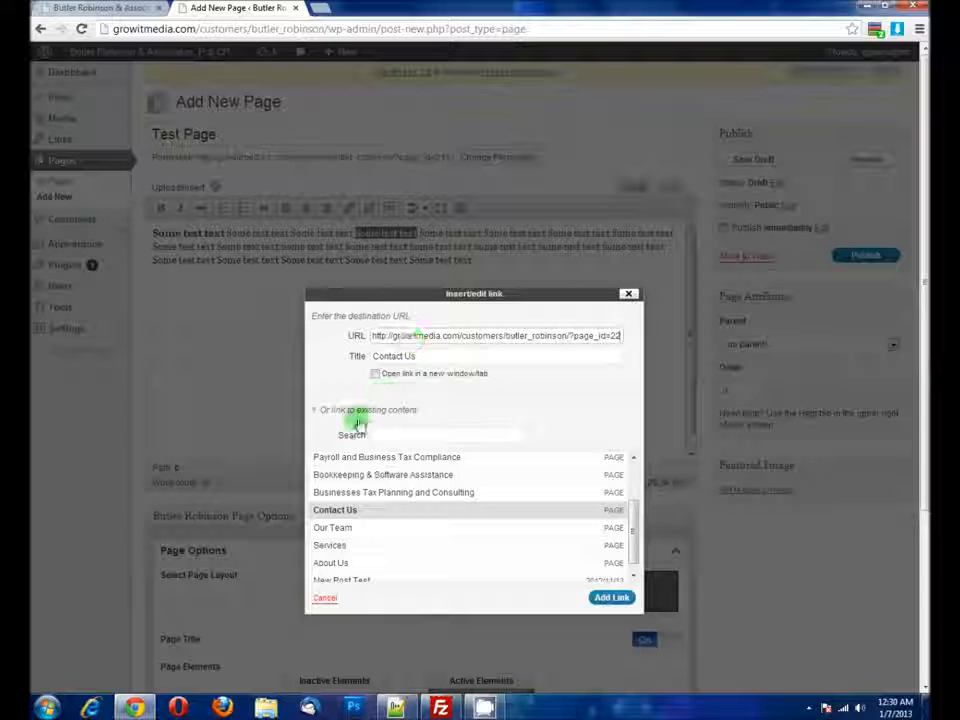
left_click(316, 409)
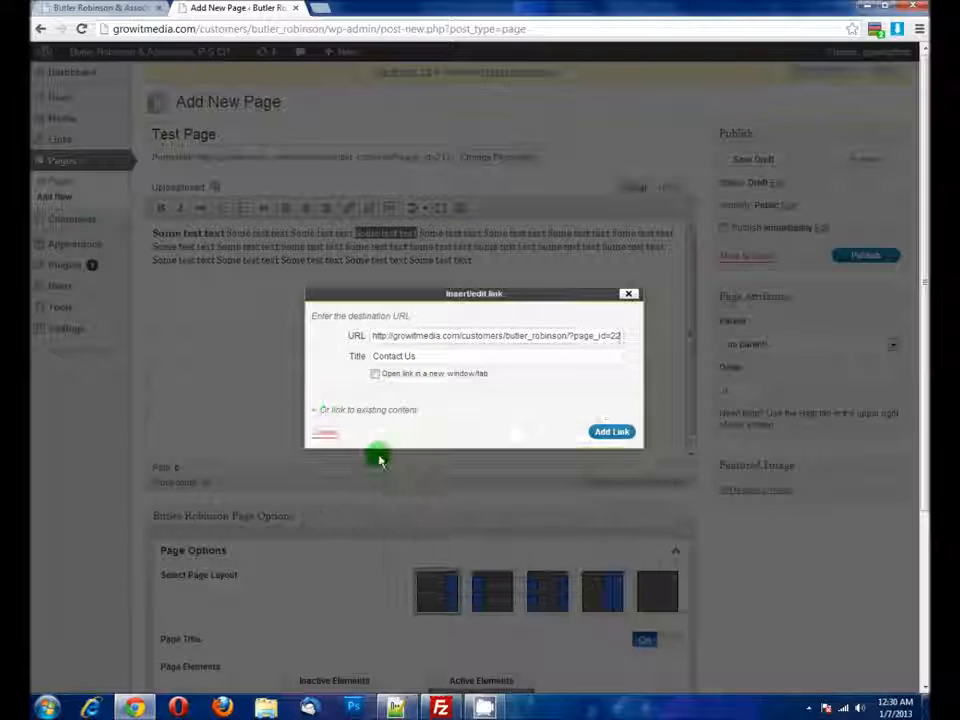
left_click(611, 433)
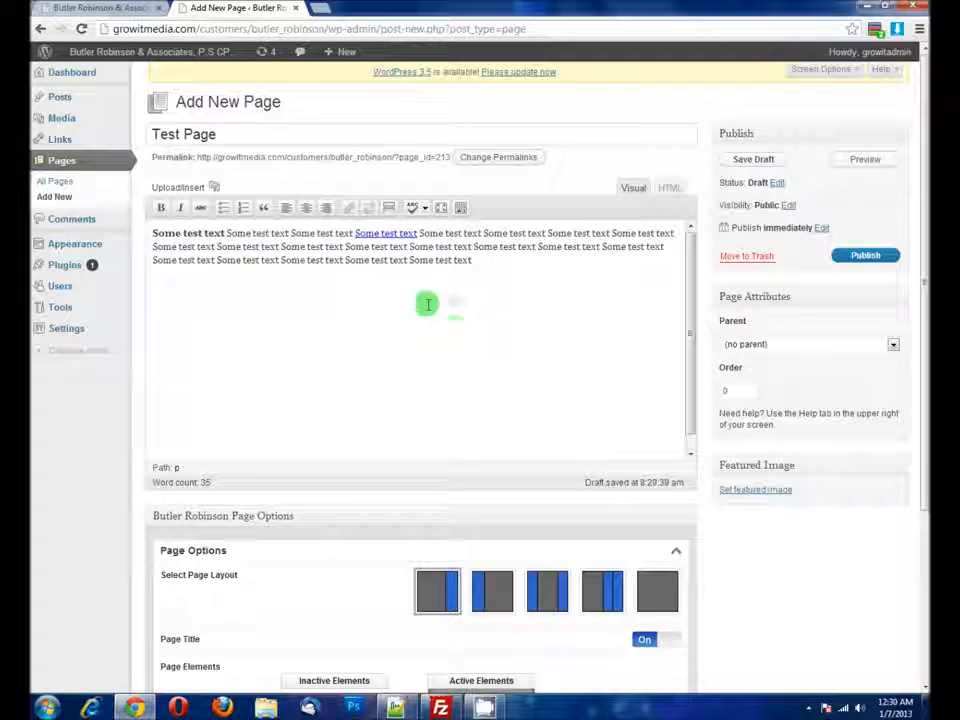
left_click(480, 262)
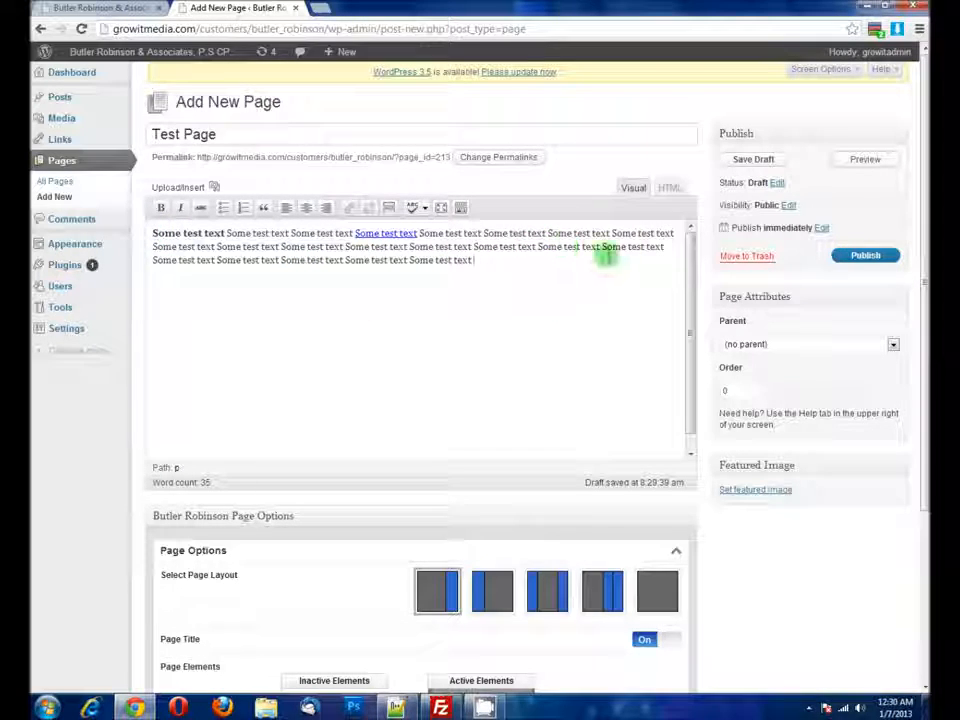
left_click(167, 235)
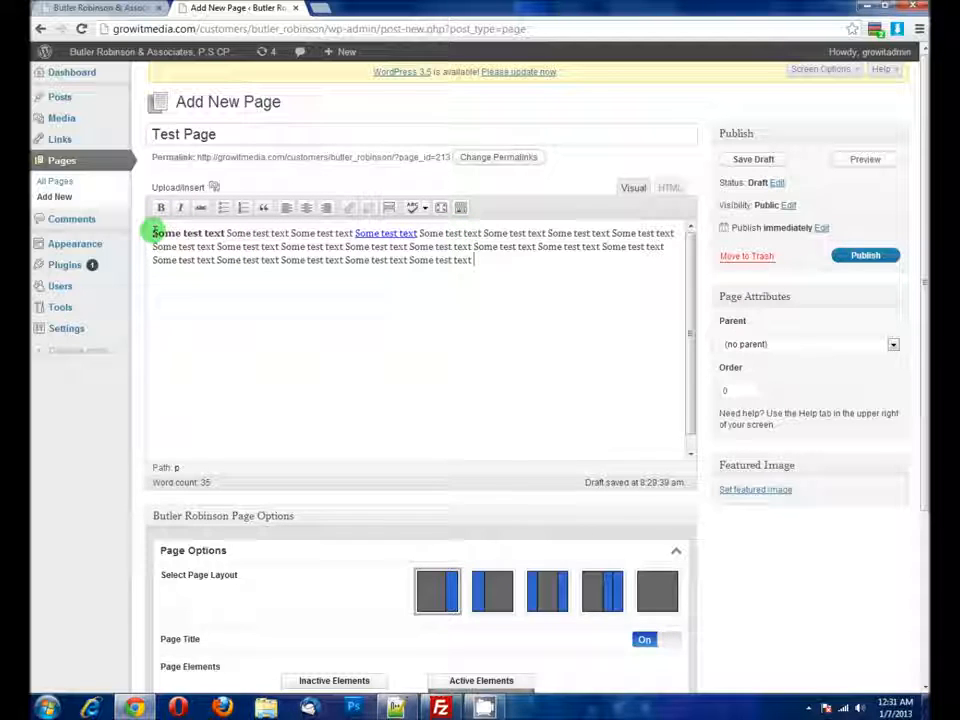
Step: Copy the whole paragraph of test text and paste it as a second paragraph below the first
left_click(155, 233)
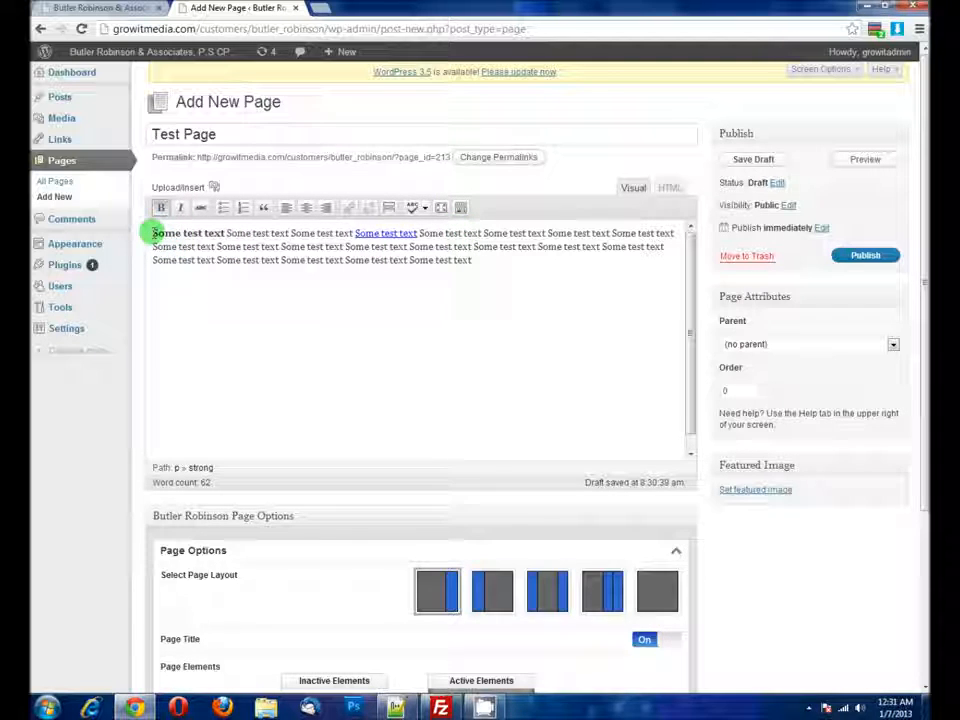
left_click(472, 260)
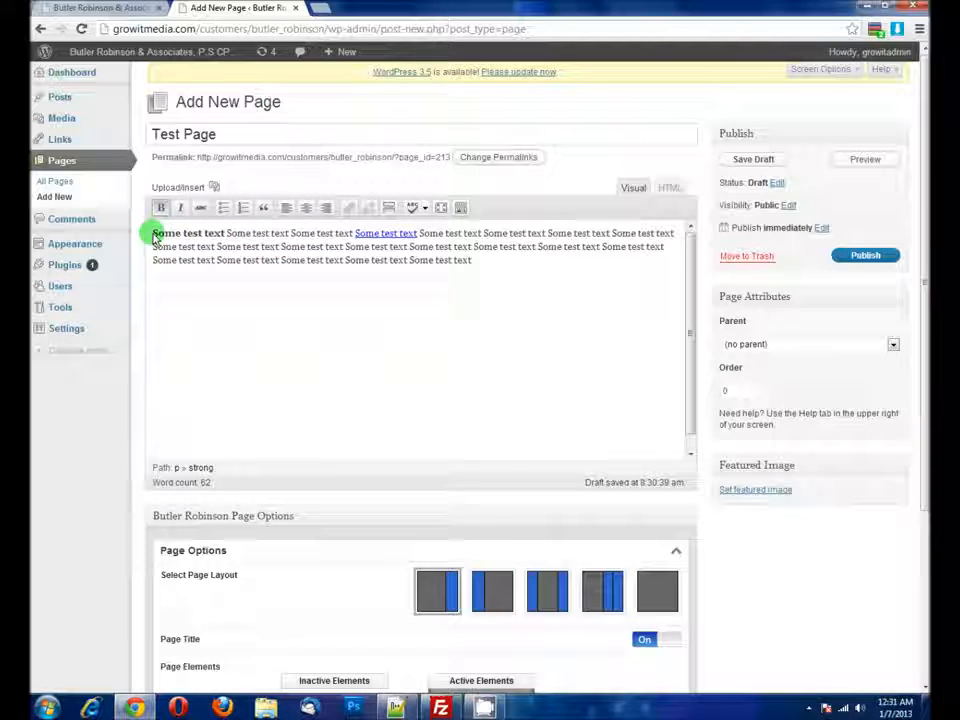
left_click_drag(506, 261, 141, 227)
key("ctrl+c")
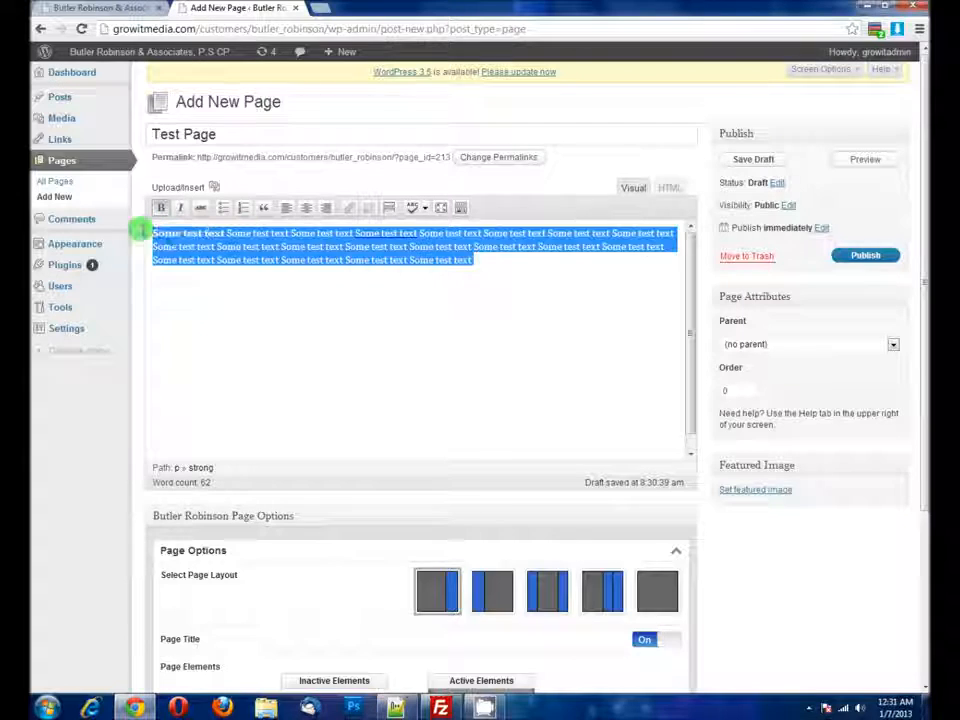
left_click(519, 263)
key("Return")
key("ctrl+v")
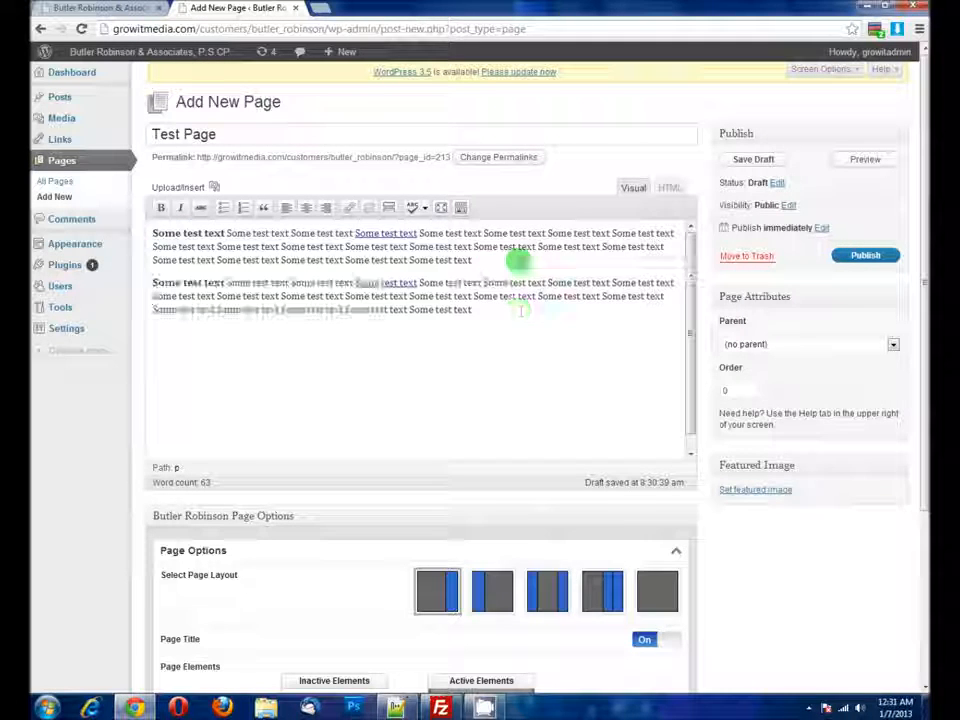
Step: Start adding media at the beginning of the second paragraph, checking the Media Library and From URL sources
left_click(155, 283)
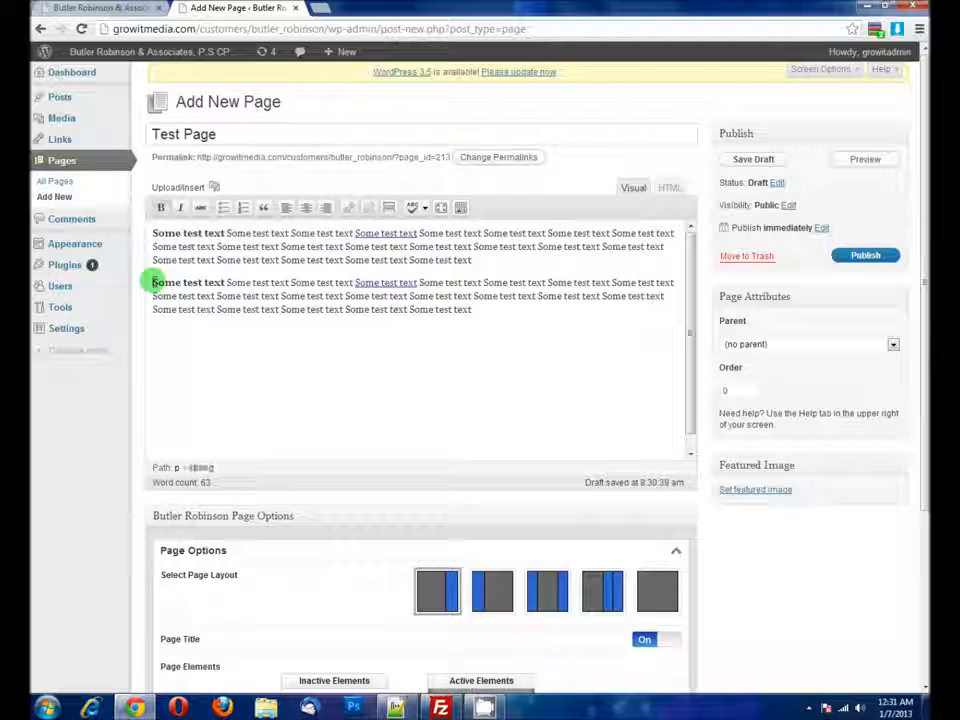
left_click(197, 192)
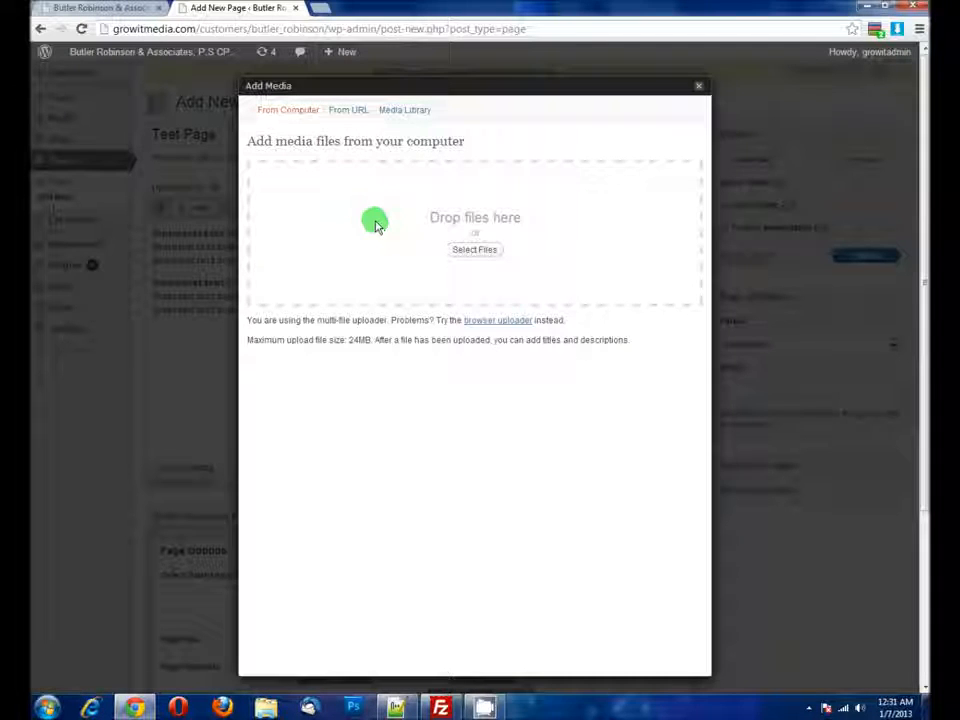
left_click(393, 112)
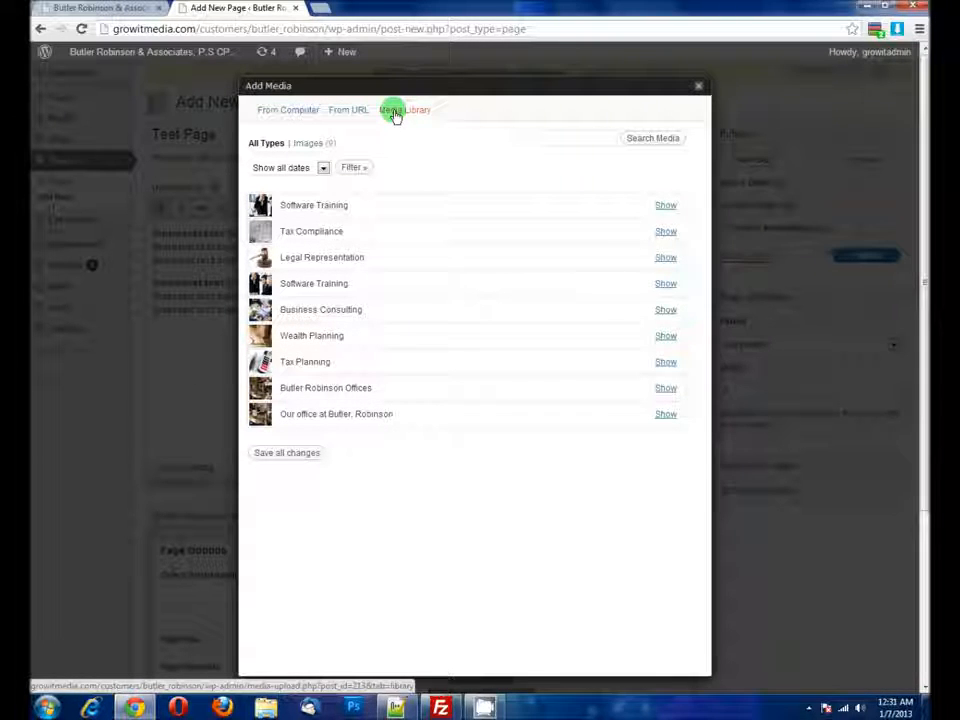
left_click(343, 111)
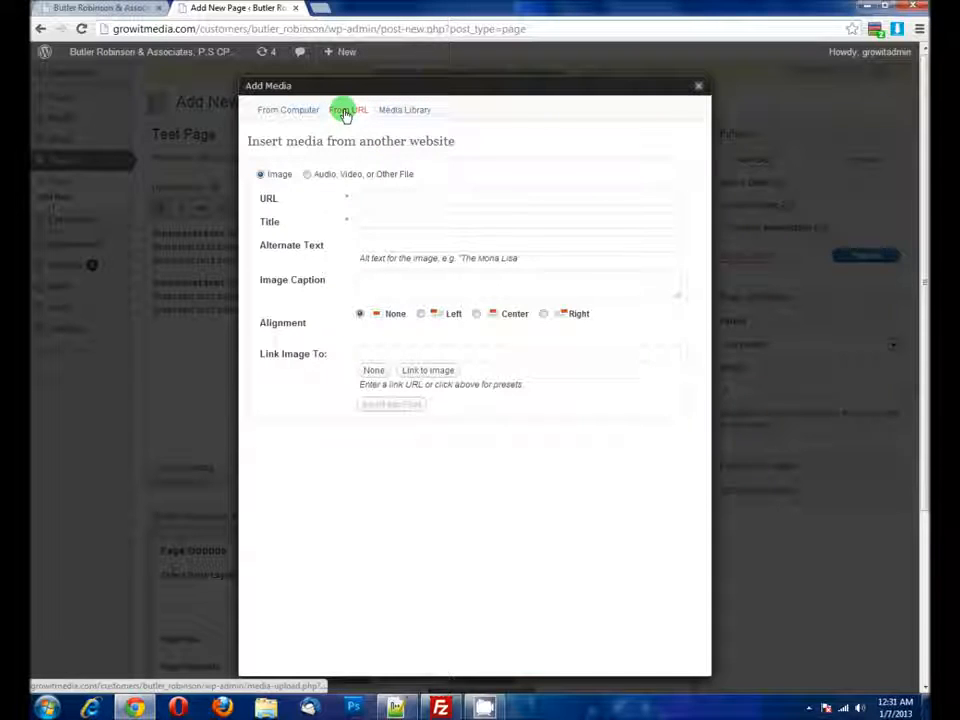
left_click(394, 197)
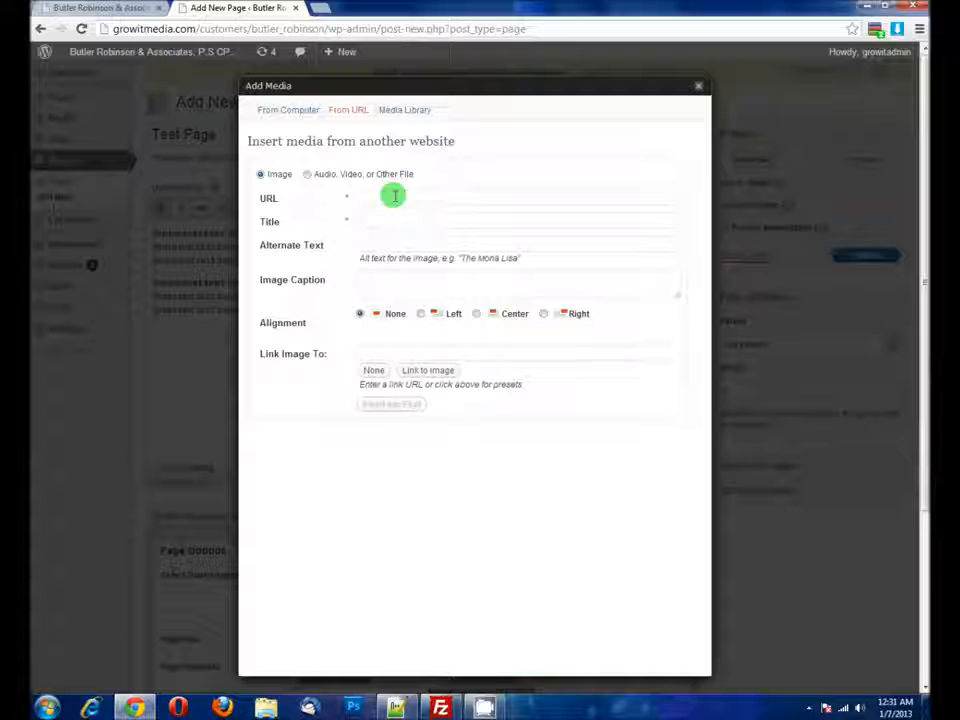
Step: Upload slide_01.jpg from the computer, using the images folder inside the butler_robinson project's IMAGE folder
left_click(294, 110)
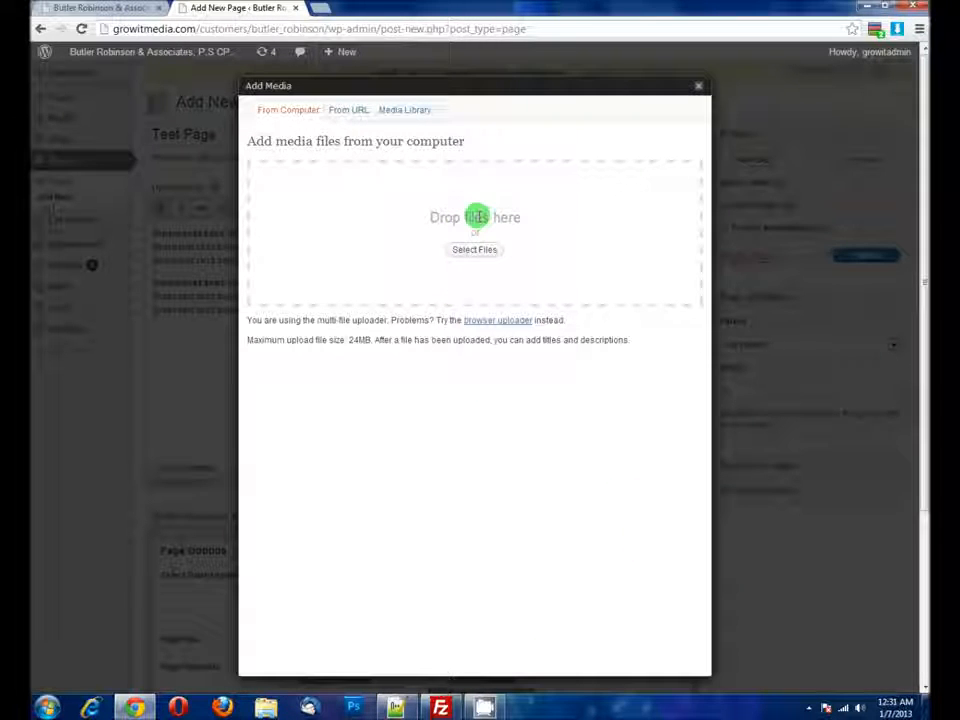
left_click(475, 250)
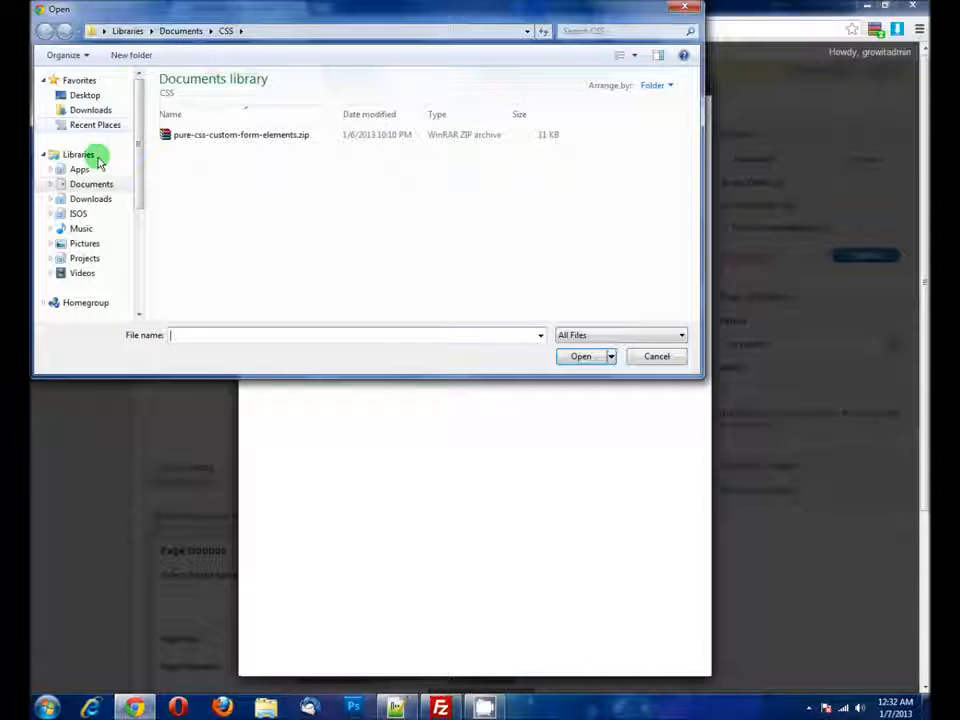
left_click(84, 259)
double_click(178, 158)
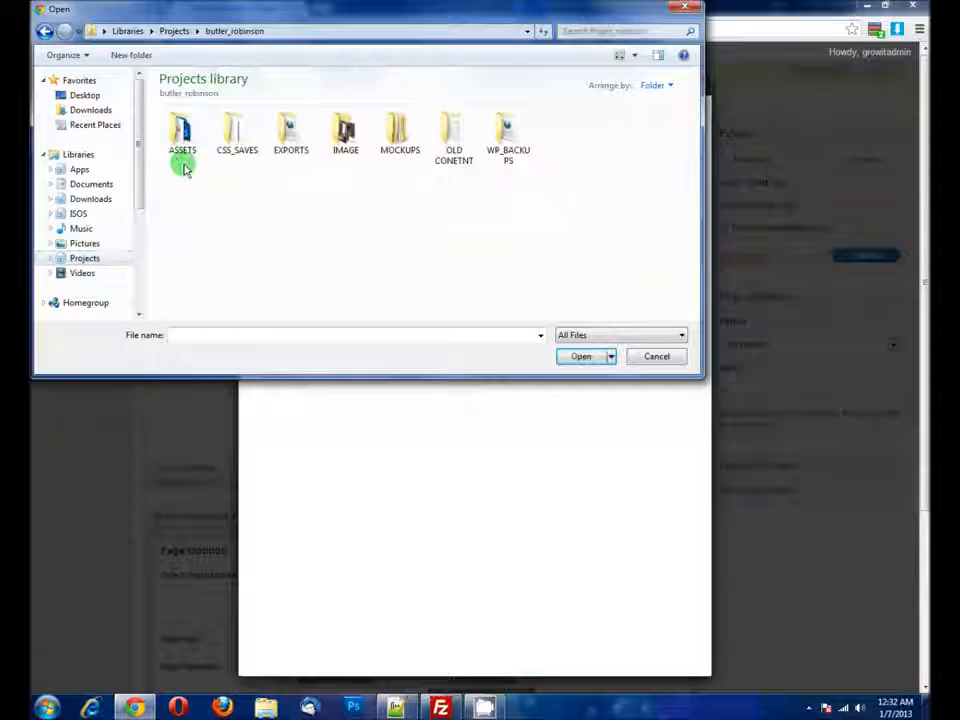
double_click(345, 135)
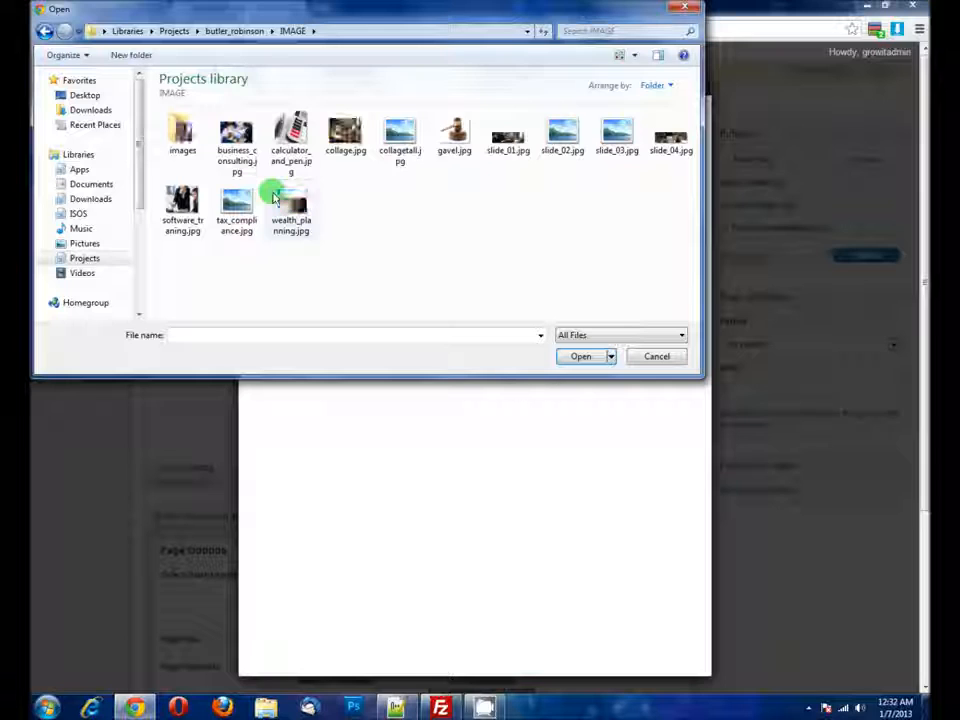
double_click(180, 140)
double_click(182, 143)
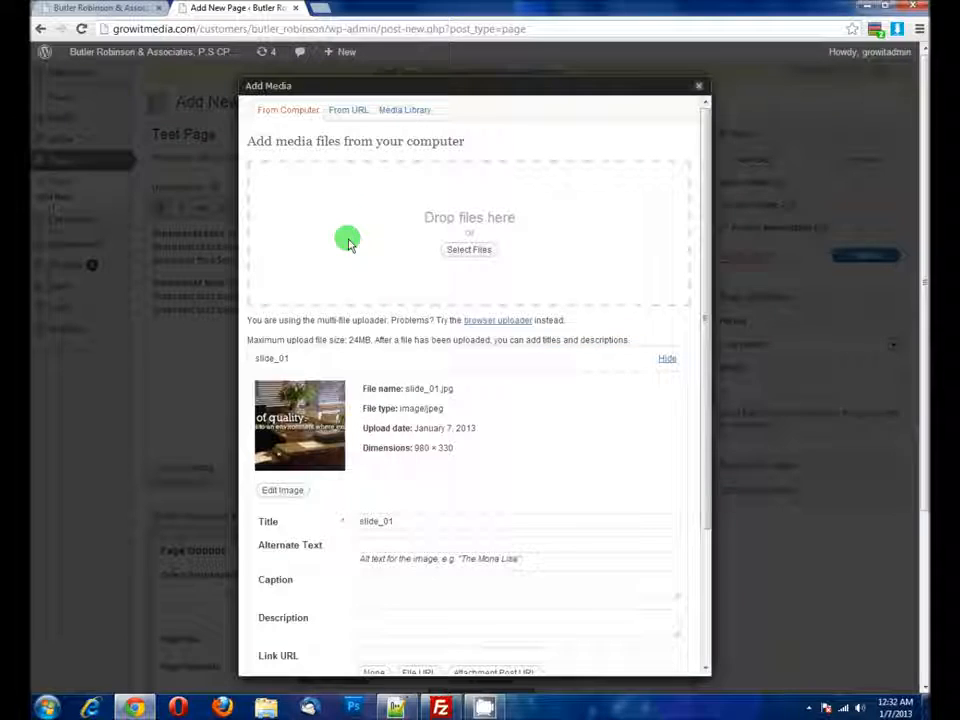
Step: Review the uploaded image's file details and its title, caption, link, alignment and size settings
scroll(400, 340, "down", 3)
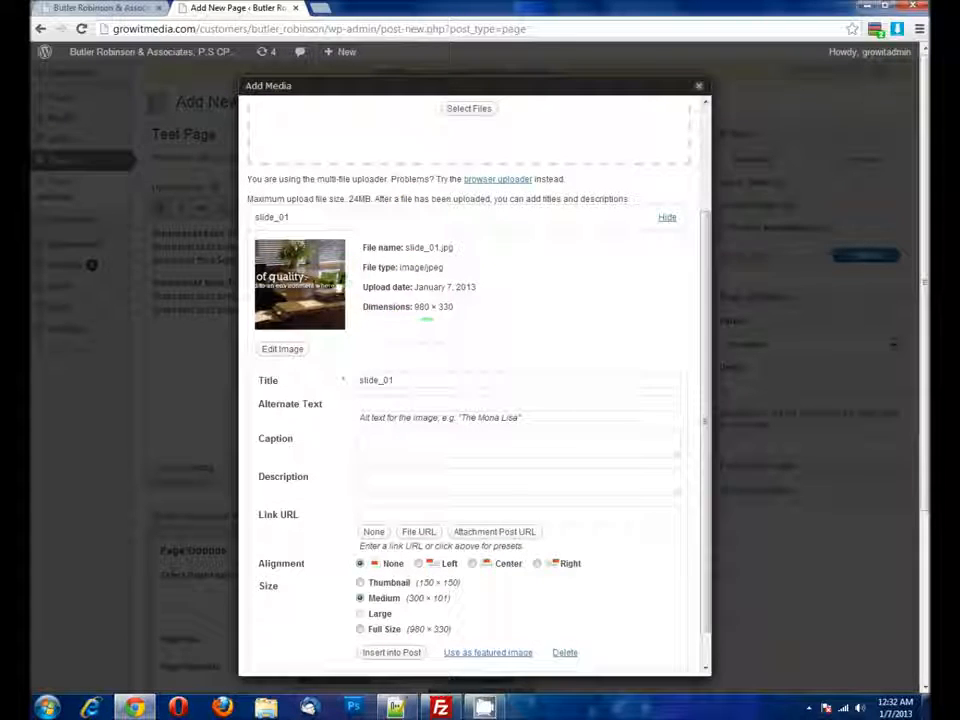
scroll(300, 378, "down", 1)
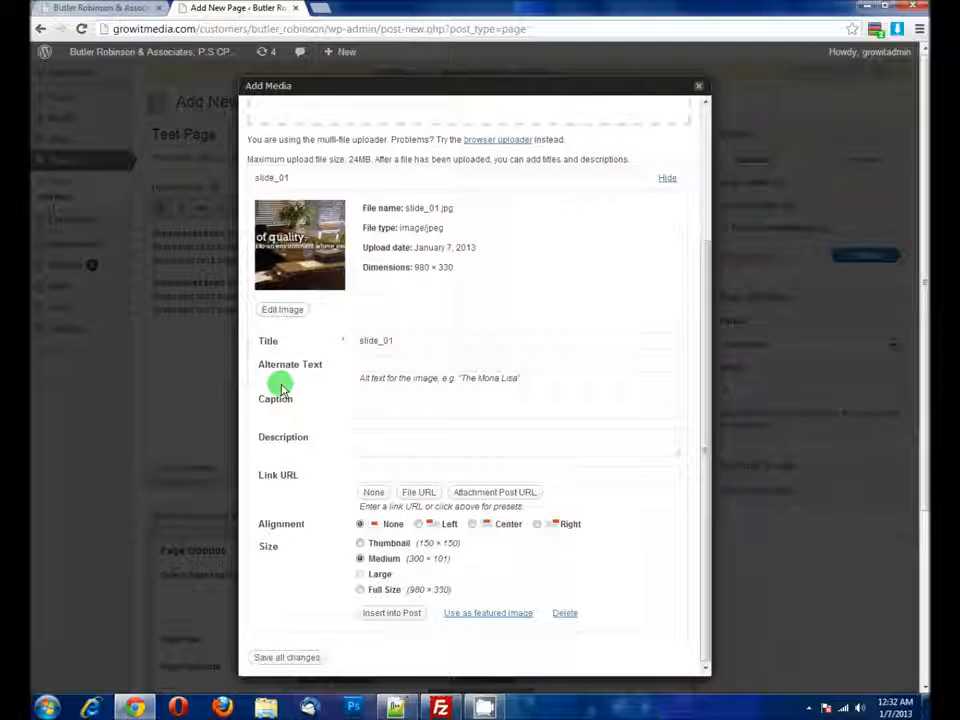
left_click_drag(400, 342, 347, 340)
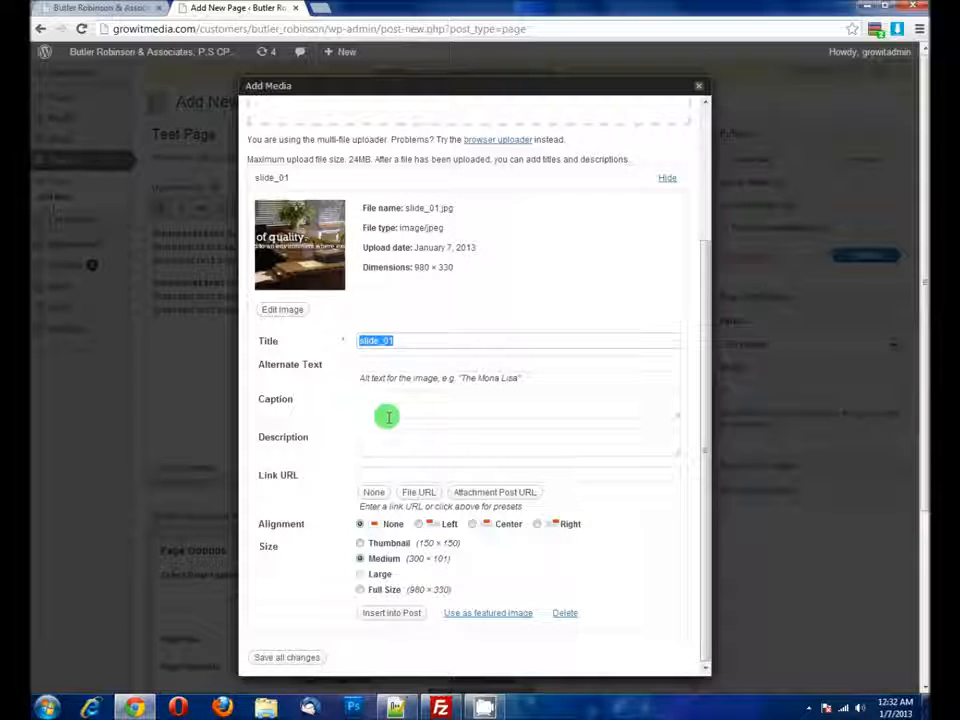
scroll(330, 392, "up", 3)
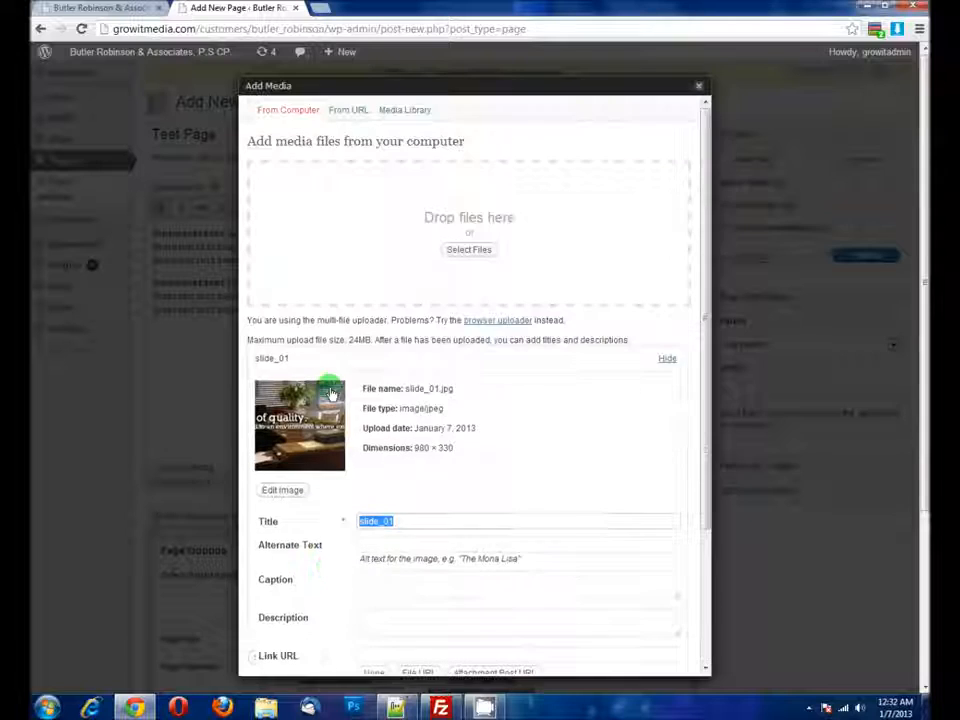
left_click(412, 111)
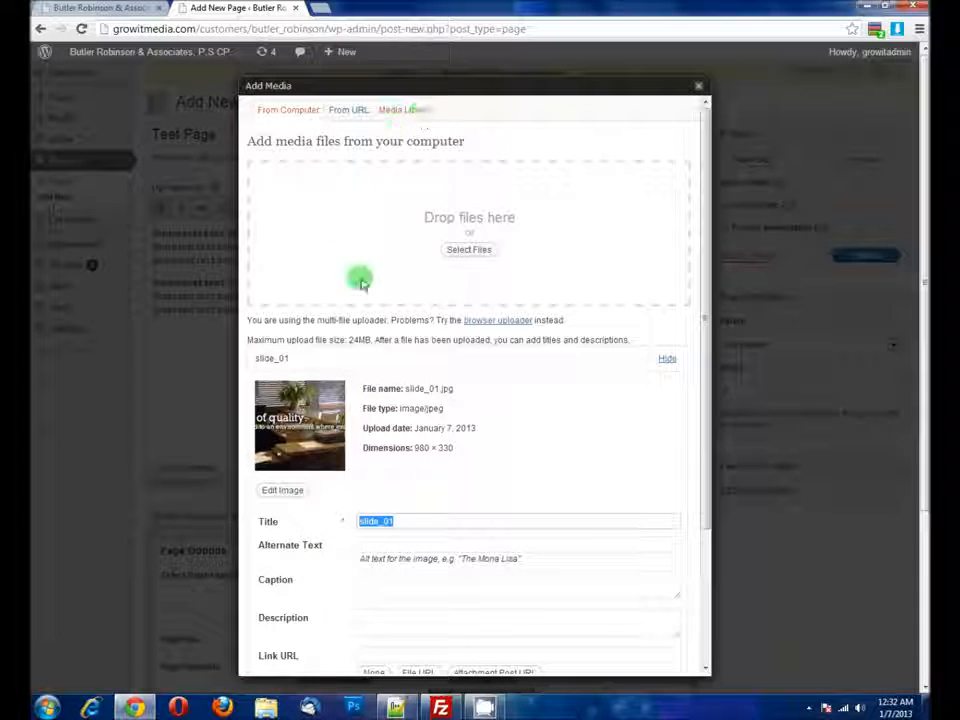
scroll(362, 280, "down", 3)
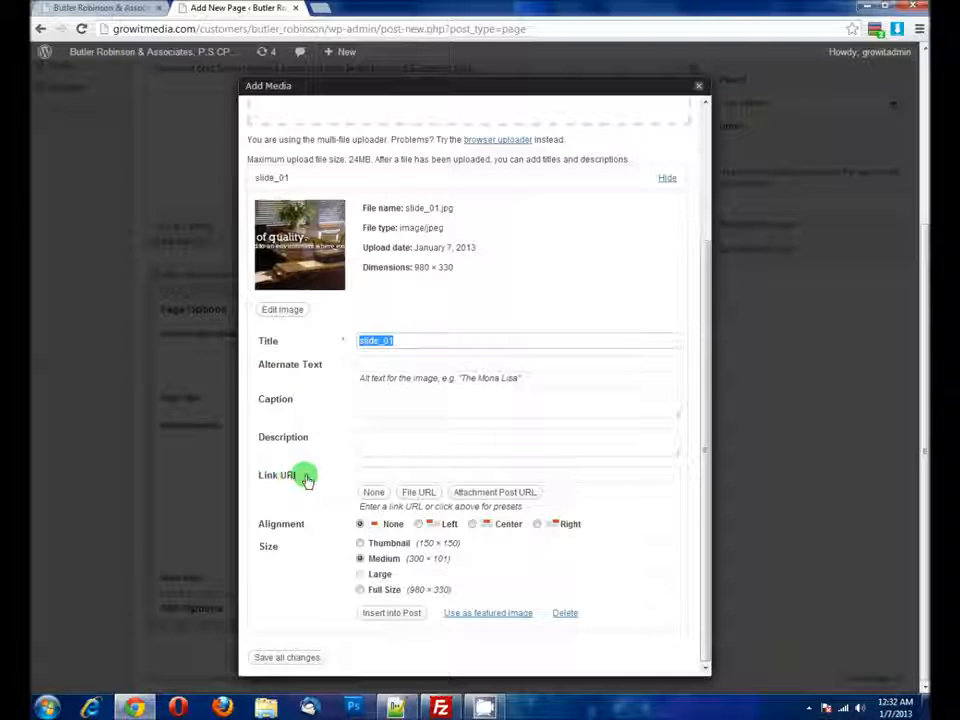
Step: Set the uploaded image to have no link URL and use the Medium (300 × 101) size
left_click(384, 475)
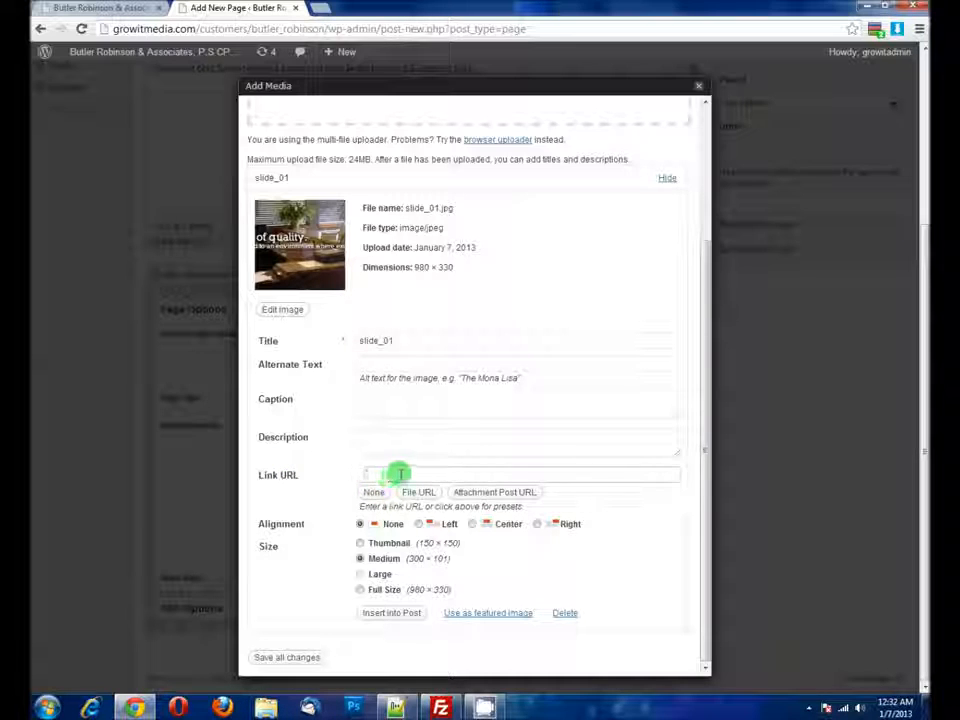
left_click(372, 492)
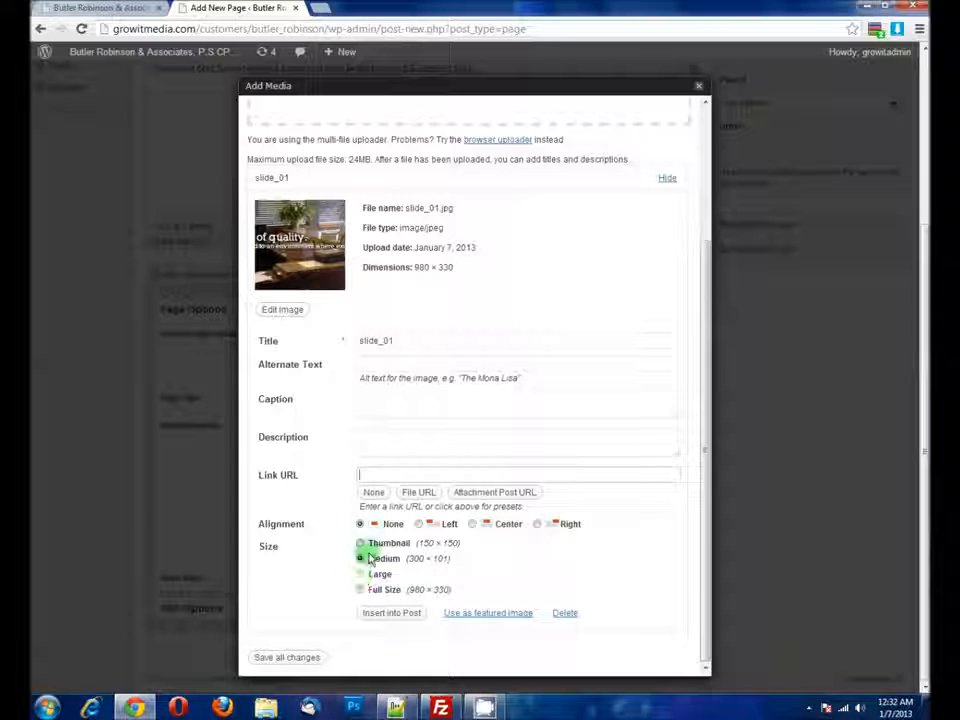
left_click_drag(414, 267, 452, 267)
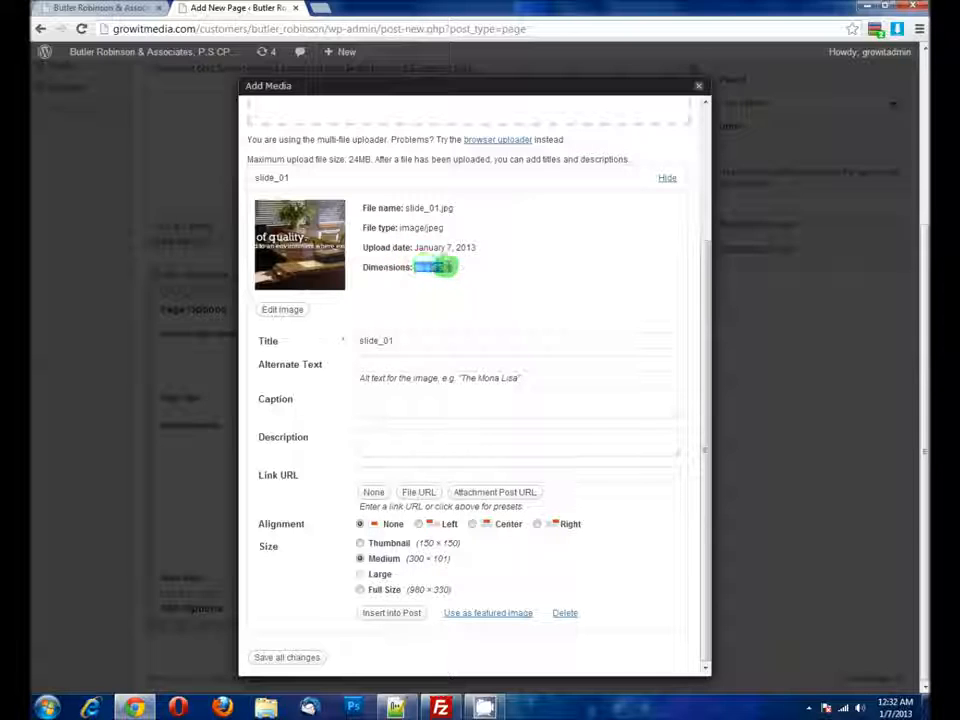
left_click(451, 268)
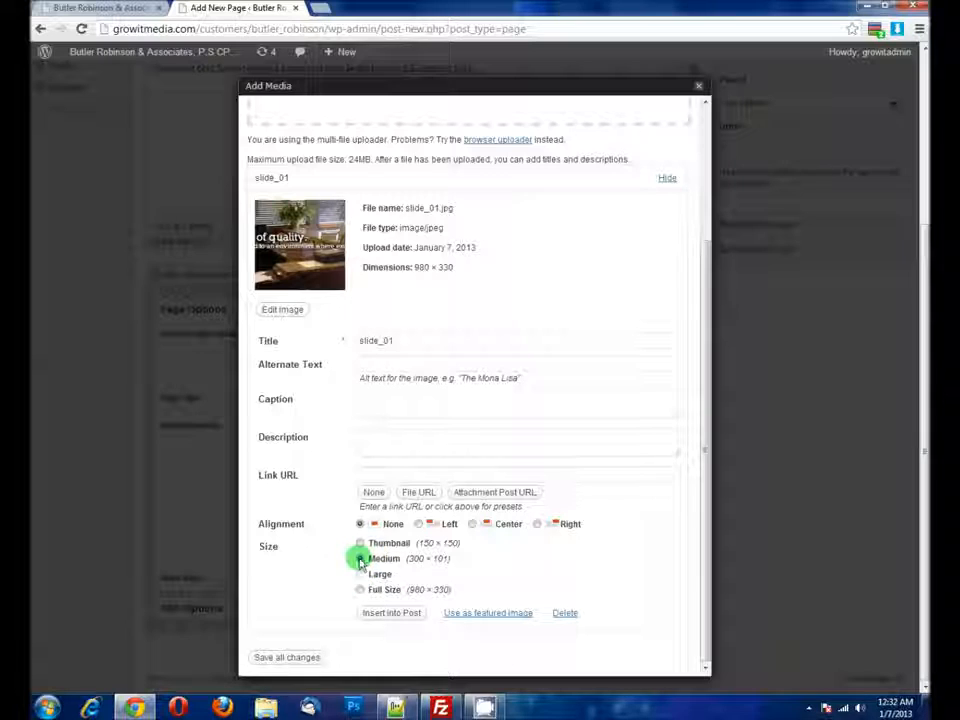
left_click(361, 560)
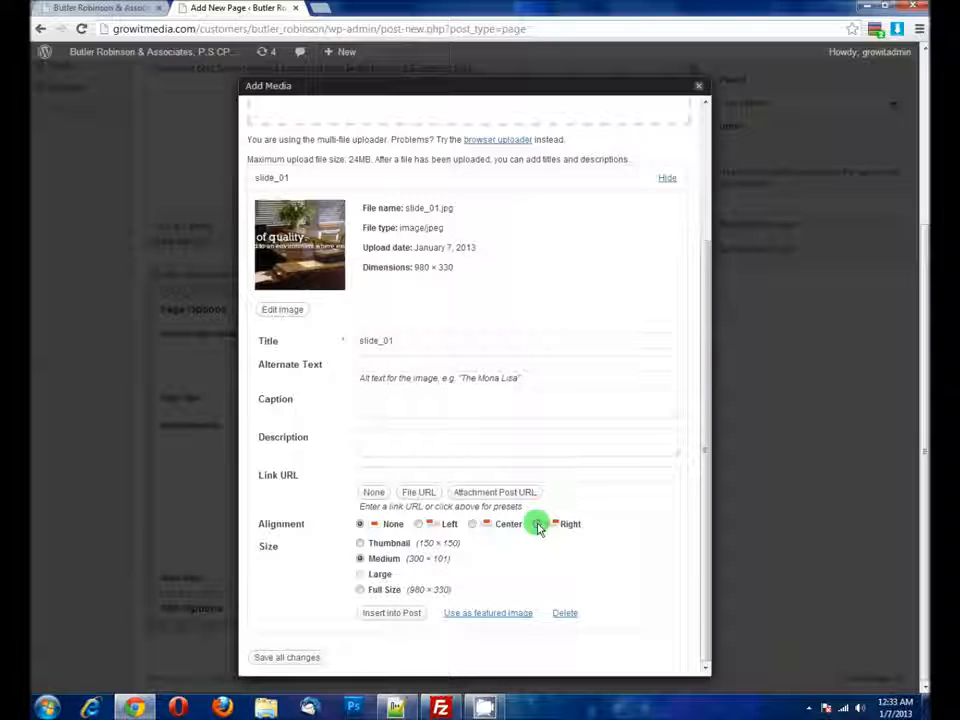
Step: Title the image "Office Picture" and insert it into the page with Right alignment
left_click_drag(404, 332, 236, 322)
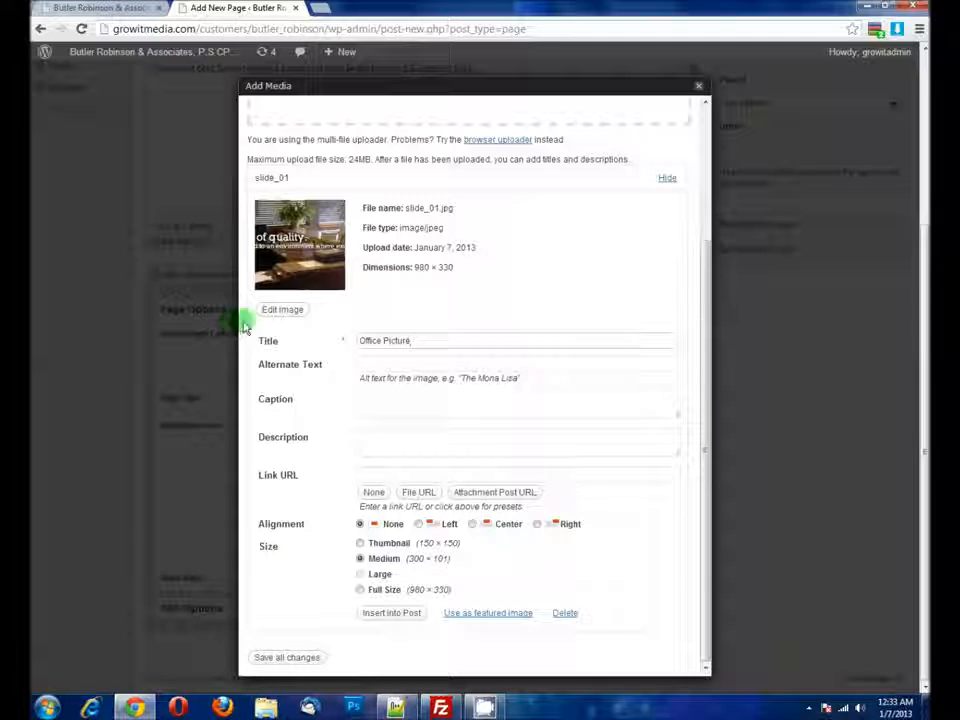
left_click(537, 524)
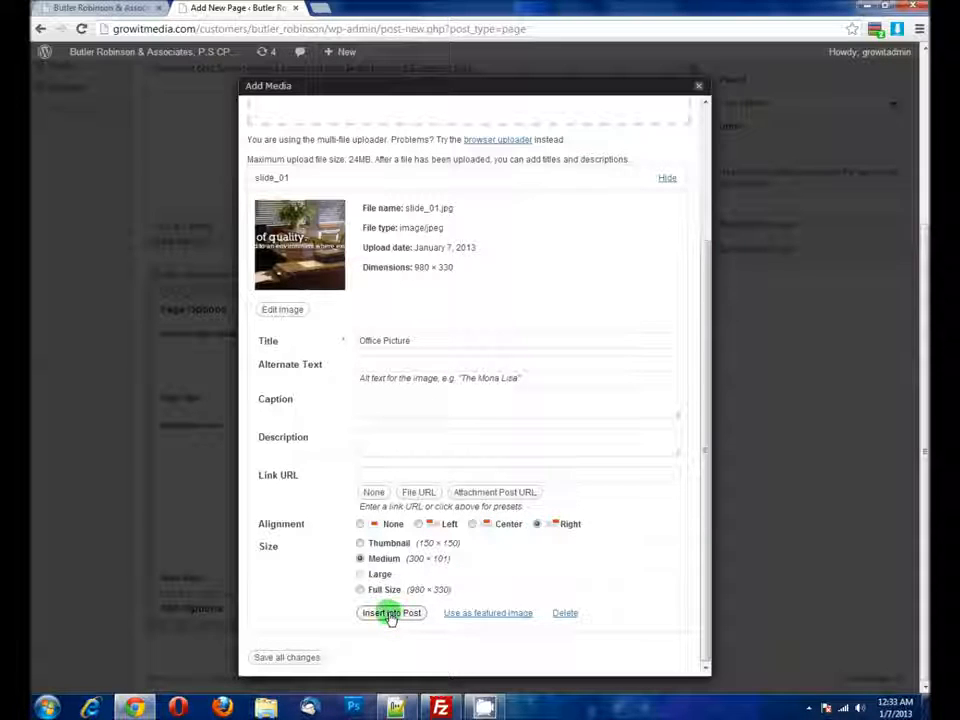
left_click(395, 615)
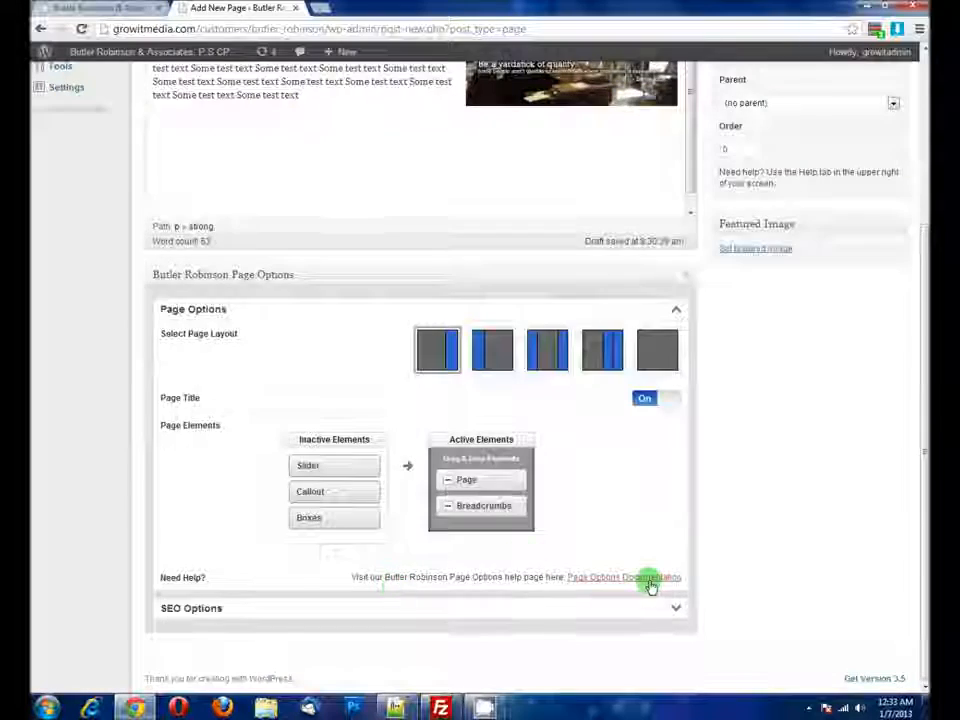
scroll(655, 540, "up", 3)
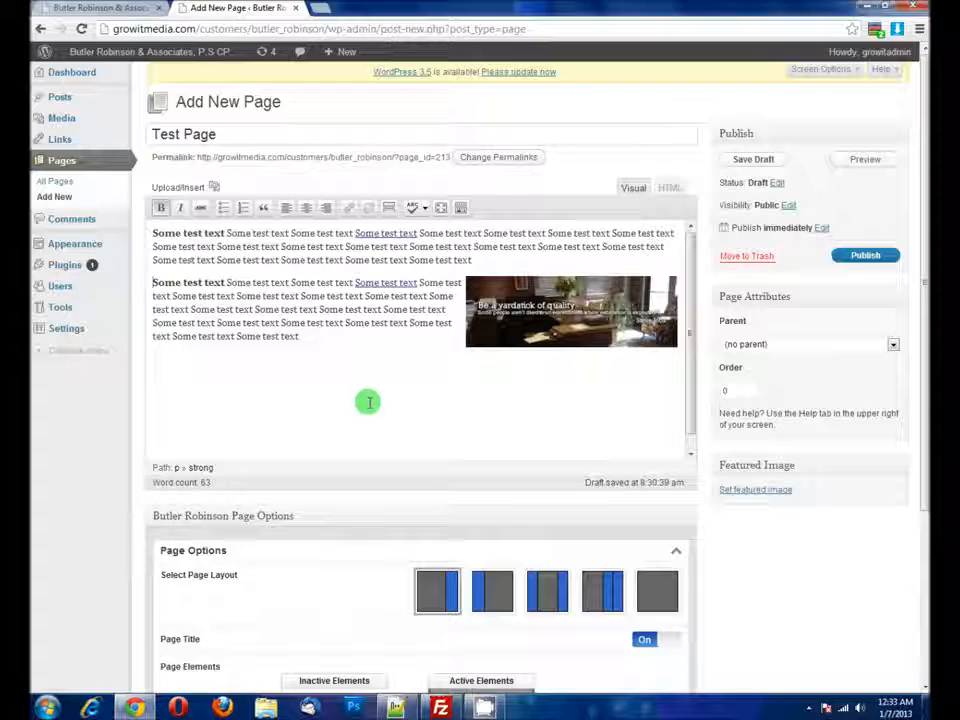
Step: Try the sidebar layouts in the page options, and choose the full-width layout without a sidebar
scroll(358, 365, "down", 3)
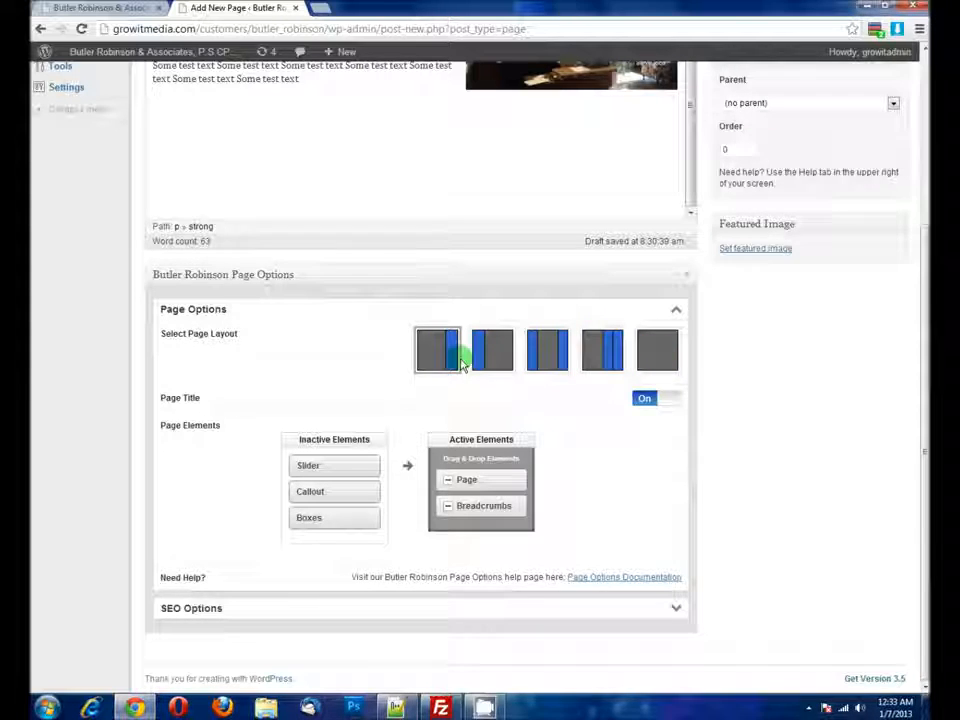
left_click(492, 352)
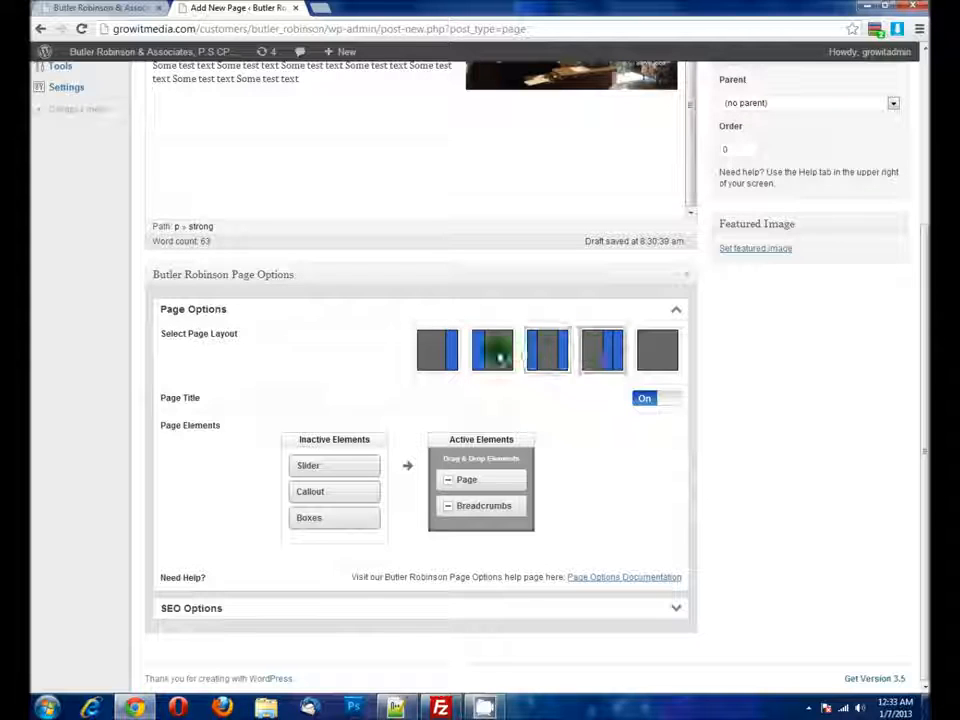
left_click(437, 350)
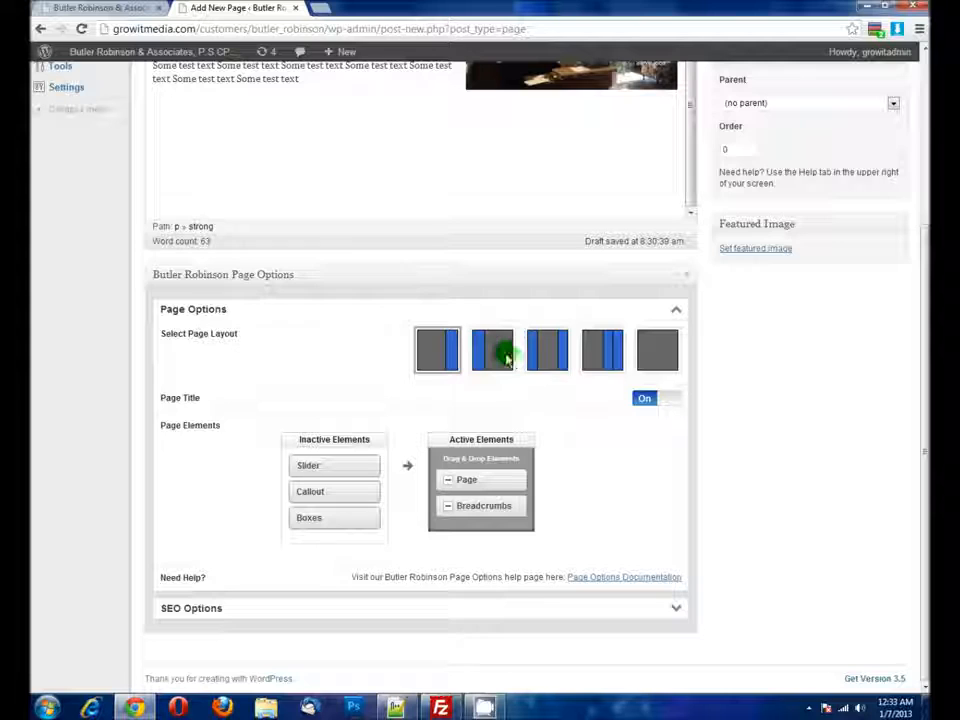
left_click(657, 355)
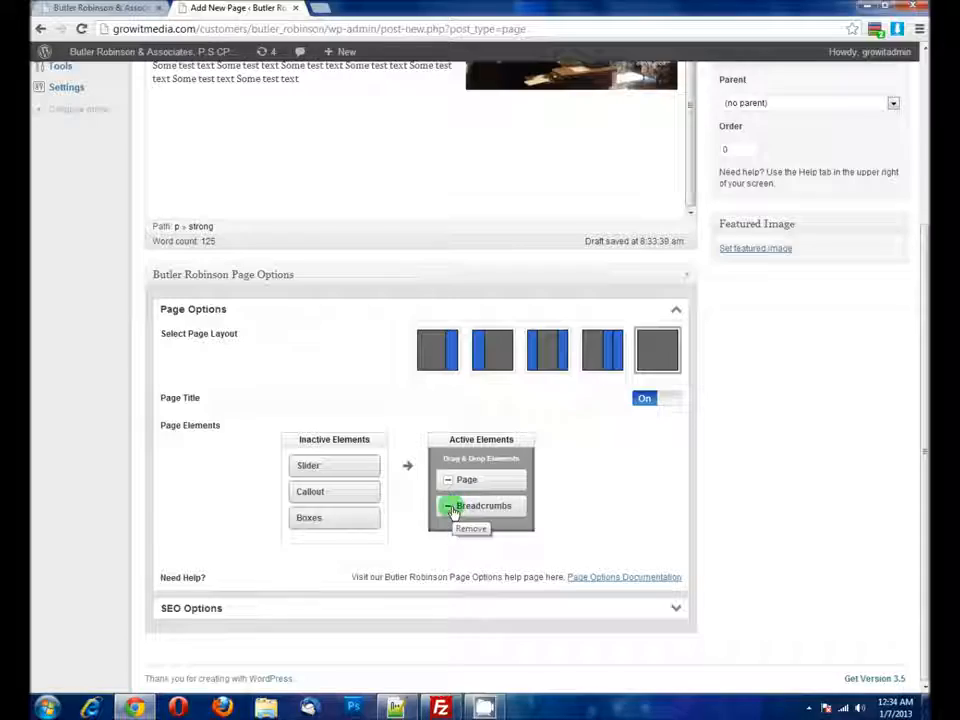
Step: Examine the breadcrumbs at the end of the live Services page and the Services submenu in its site navigation
left_click(107, 8)
scroll(315, 368, "down", 3)
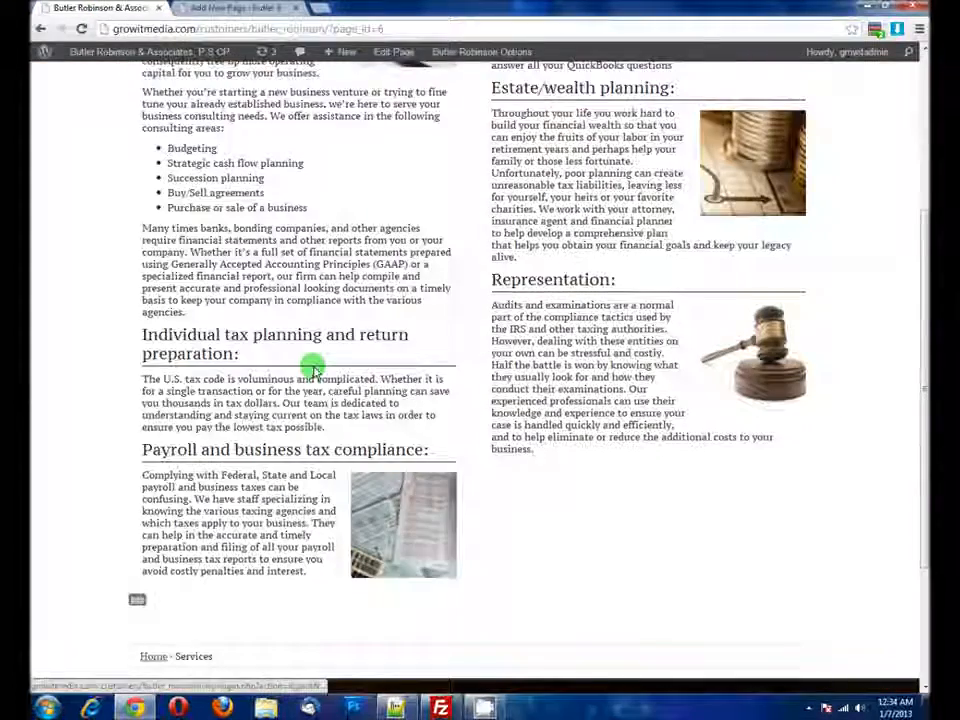
scroll(315, 366, "down", 1)
mouse_move(160, 586)
left_mouse_down()
mouse_move(208, 583)
mouse_move(139, 583)
mouse_move(147, 590)
left_mouse_up()
left_click(205, 586)
mouse_move(617, 100)
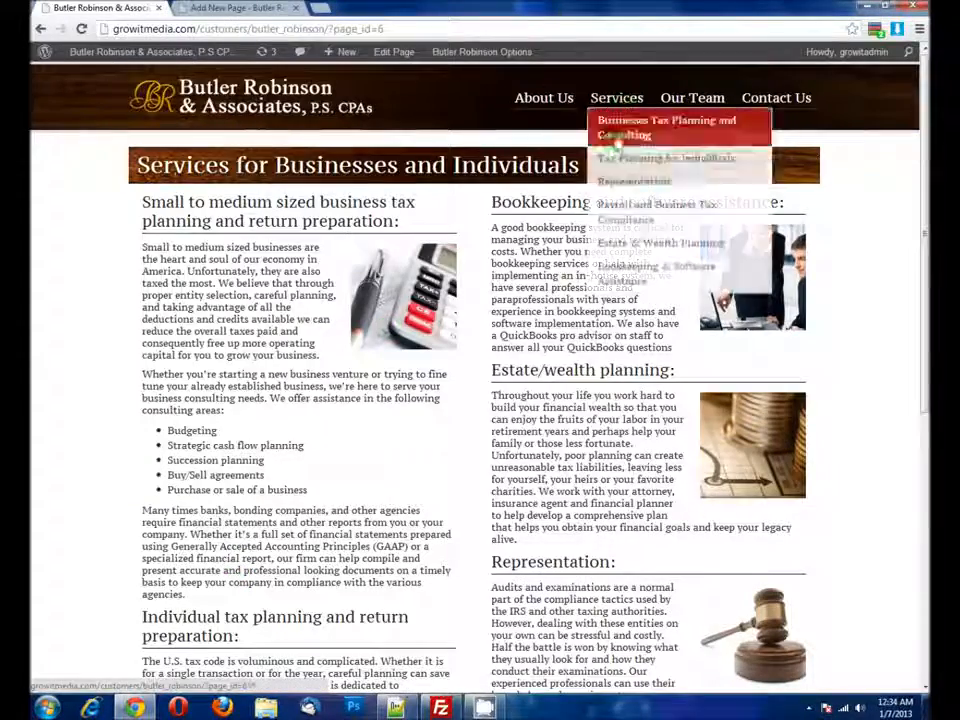
Step: Open the Businesses Tax Planning and Consulting page from the live site's Services submenu and examine its breadcrumb trail
left_click(608, 125)
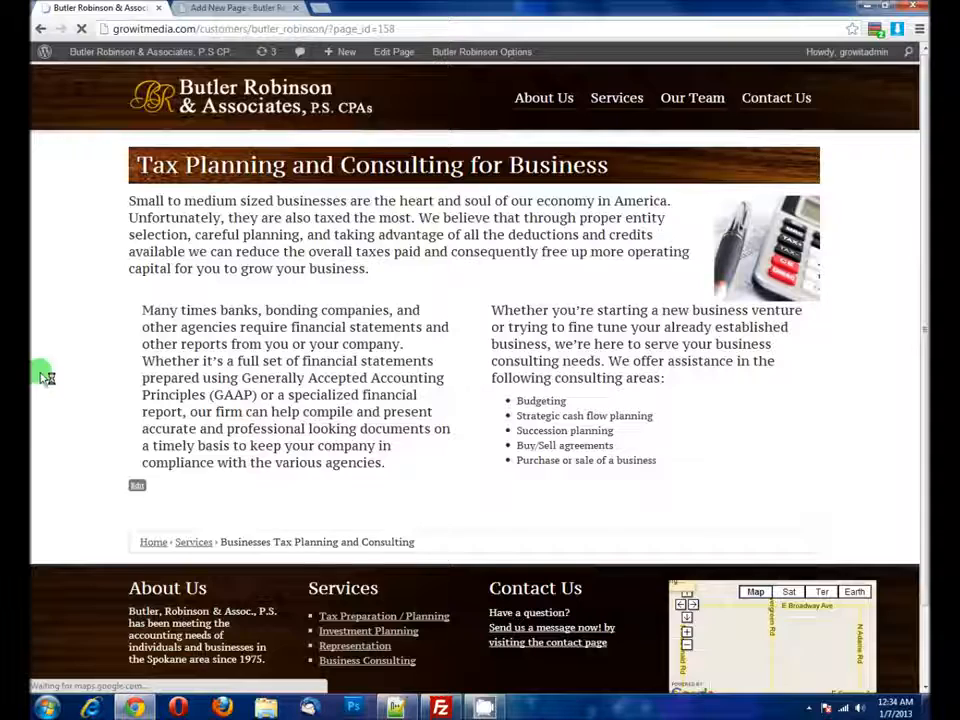
scroll(45, 377, "down", 1)
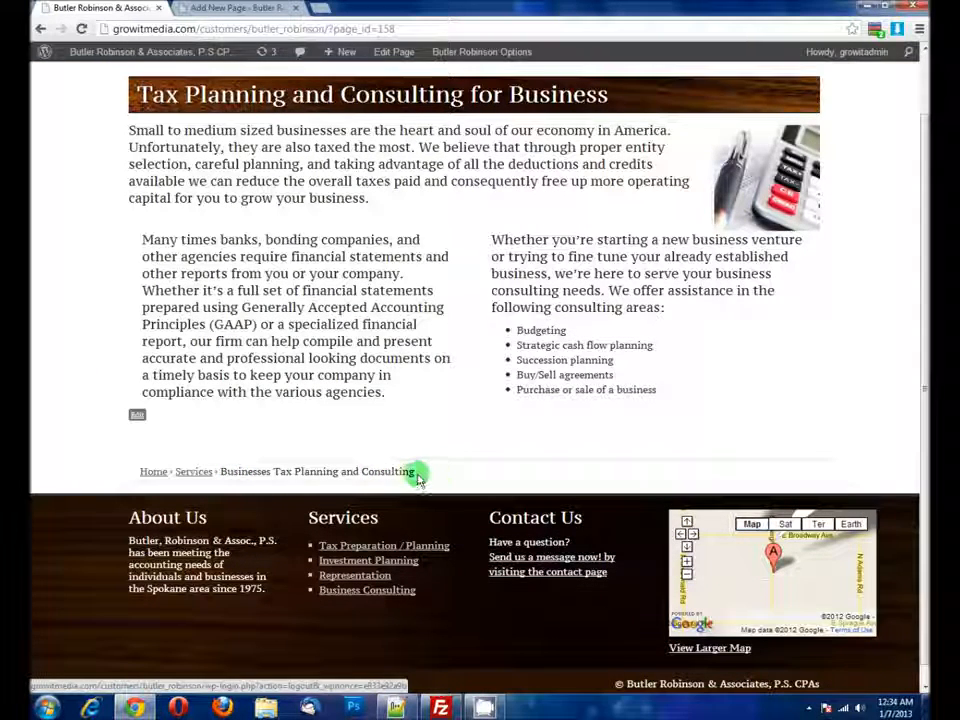
left_click_drag(228, 471, 393, 477)
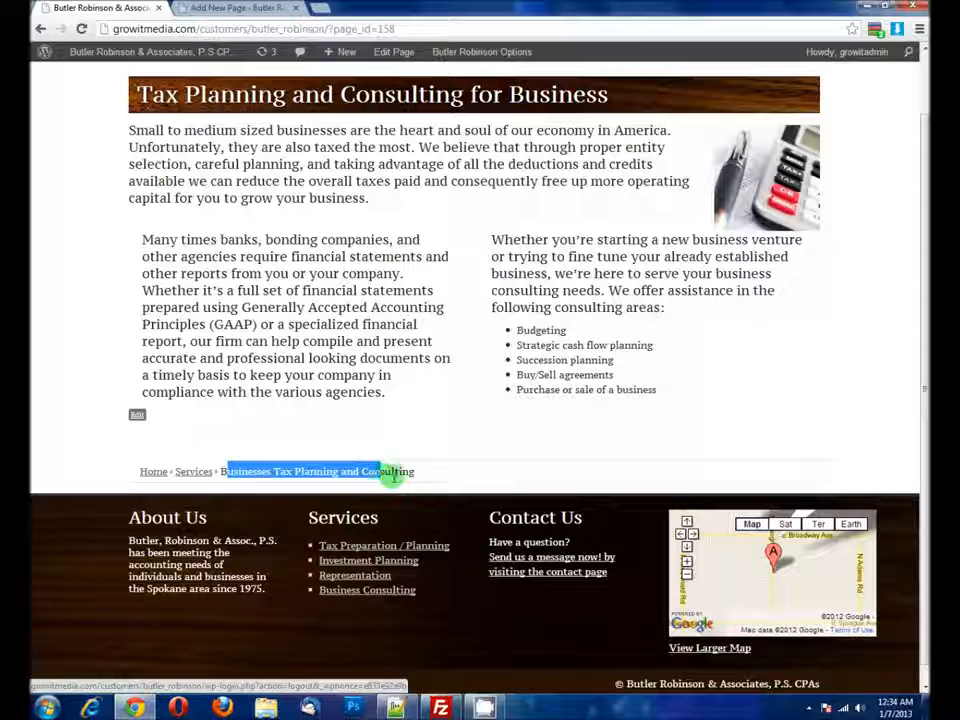
Step: Return to the new page's editor and replace Breadcrumbs with Slider among the active page elements
left_click(228, 9)
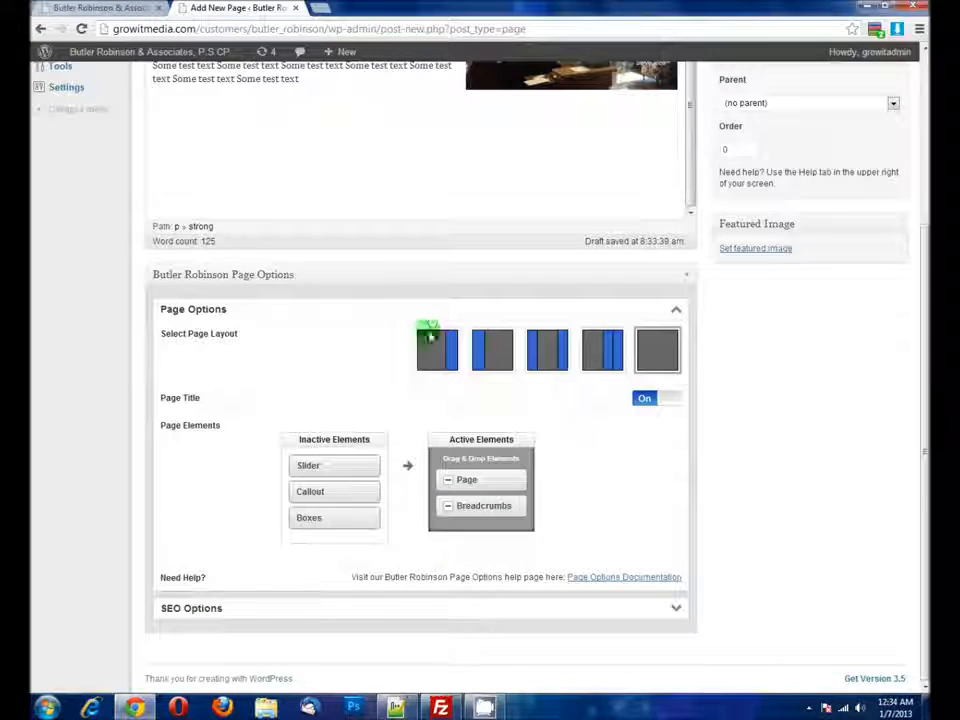
left_click_drag(466, 507, 348, 542)
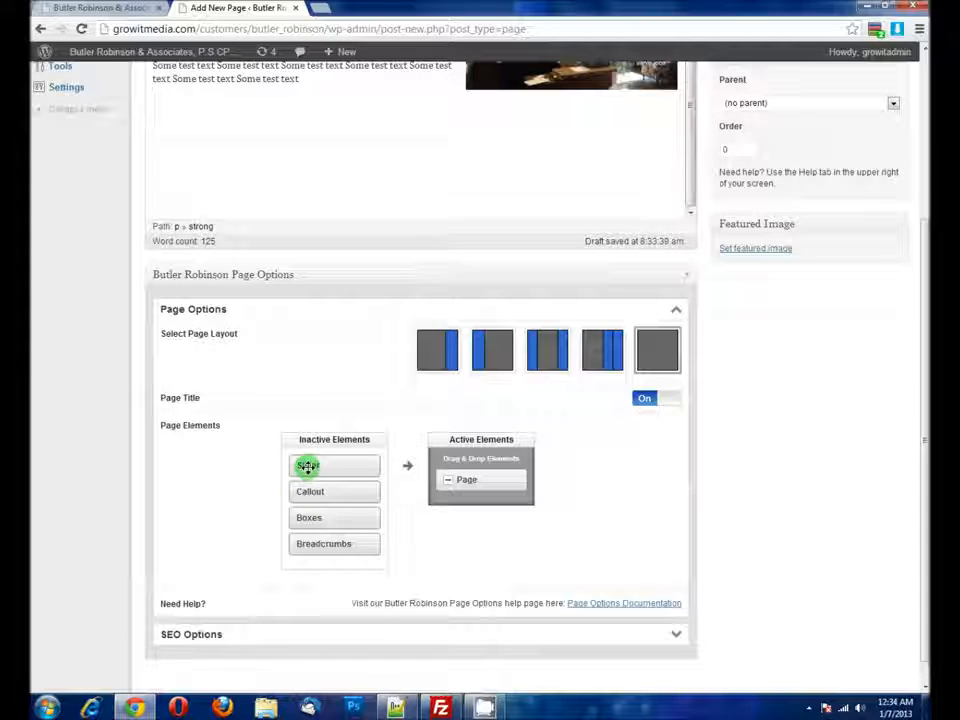
left_click_drag(308, 465, 481, 514)
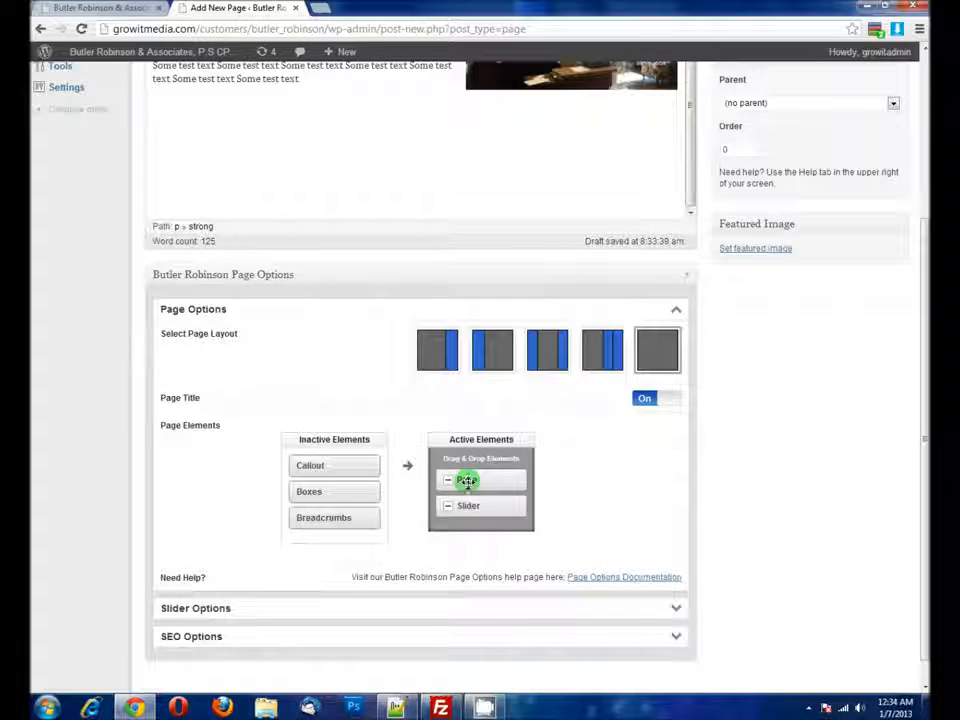
Step: Expand the slider options and clear the links of slides one and two
scroll(613, 540, "down", 1)
left_click(679, 580)
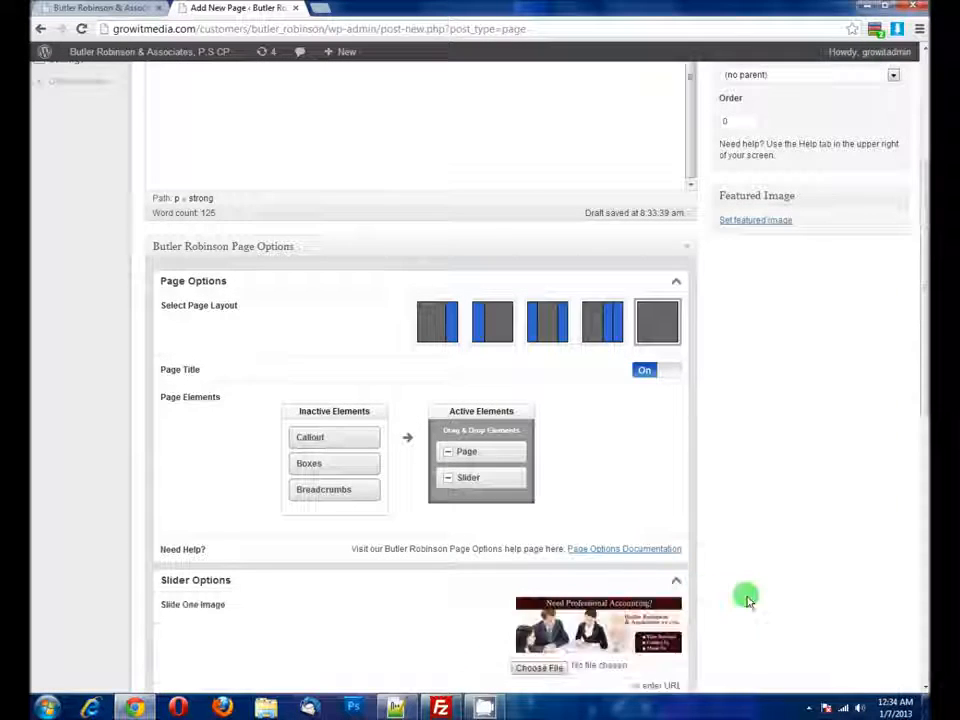
scroll(746, 596, "down", 4)
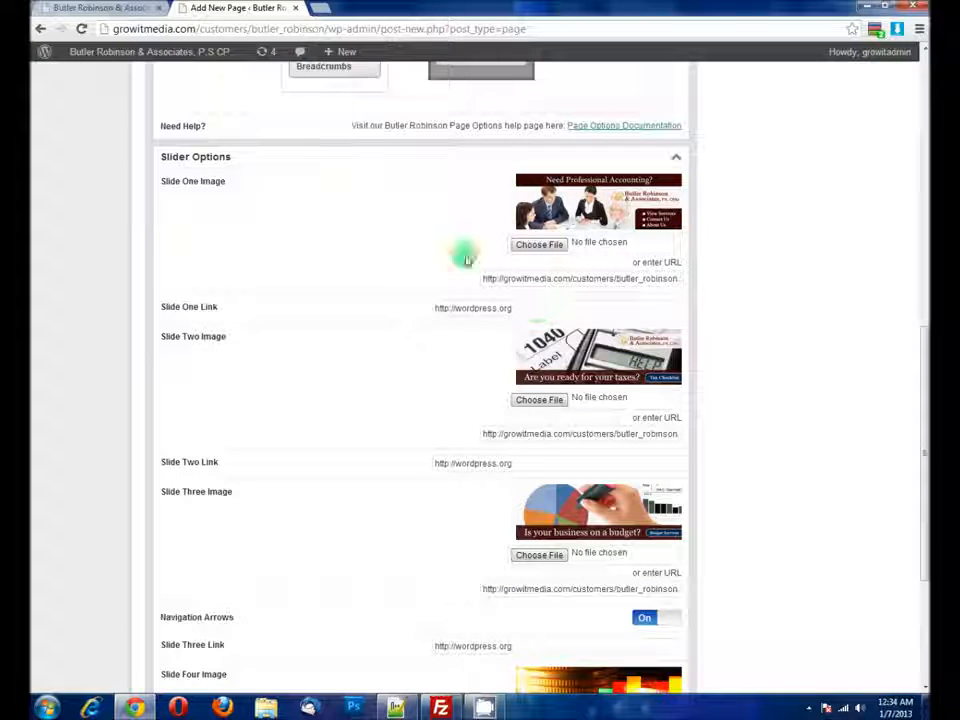
left_click_drag(516, 308, 397, 305)
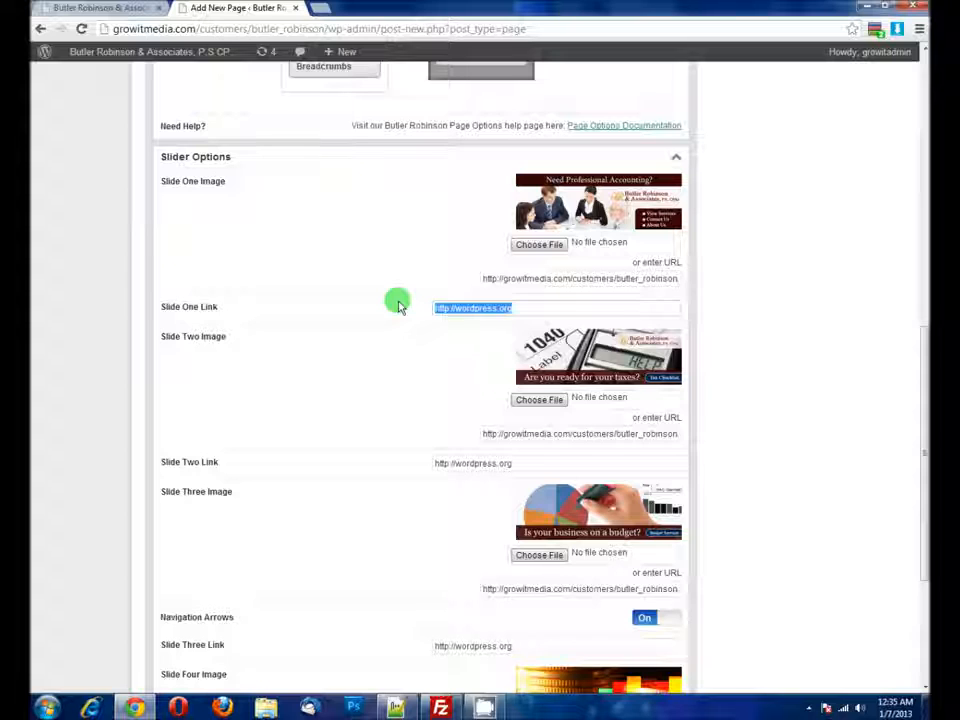
left_click_drag(514, 464, 339, 450)
key("BackSpace")
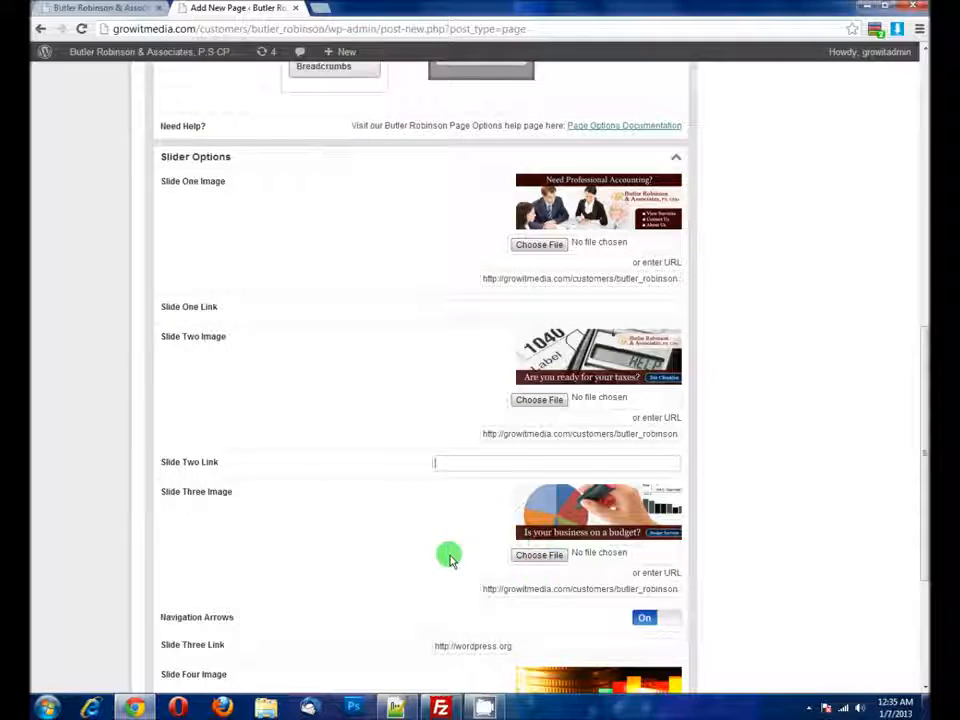
Step: Clear the links of slides three and four and collapse the slider options
scroll(450, 558, "down", 3)
left_click_drag(512, 435, 360, 480)
key("BackSpace")
left_click_drag(513, 589, 336, 570)
key("BackSpace")
scroll(390, 530, "up", 4)
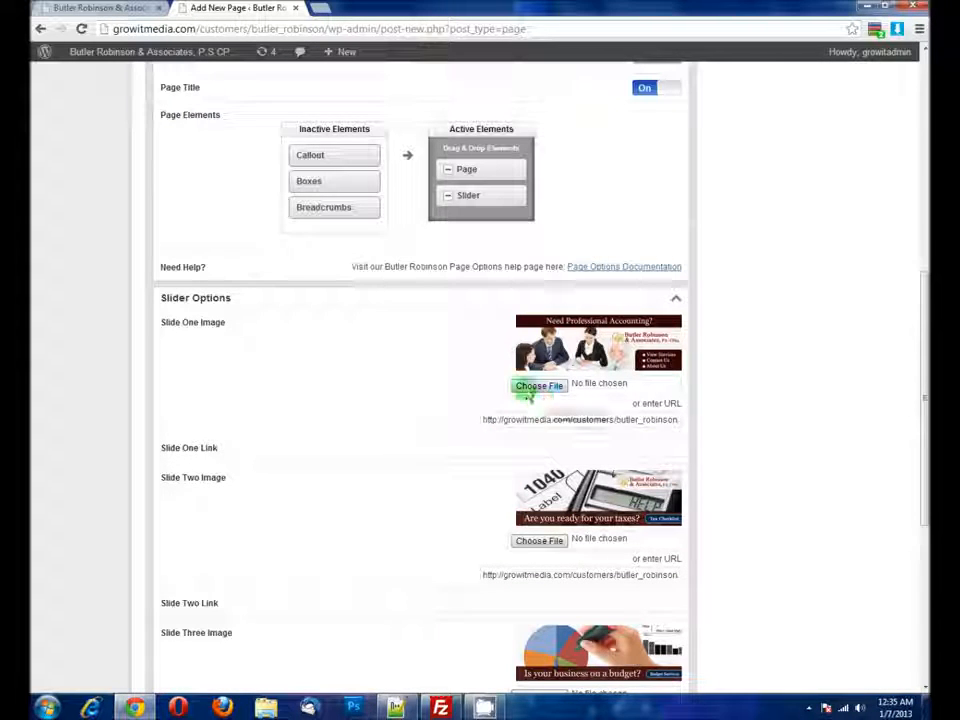
scroll(435, 381, "up", 2)
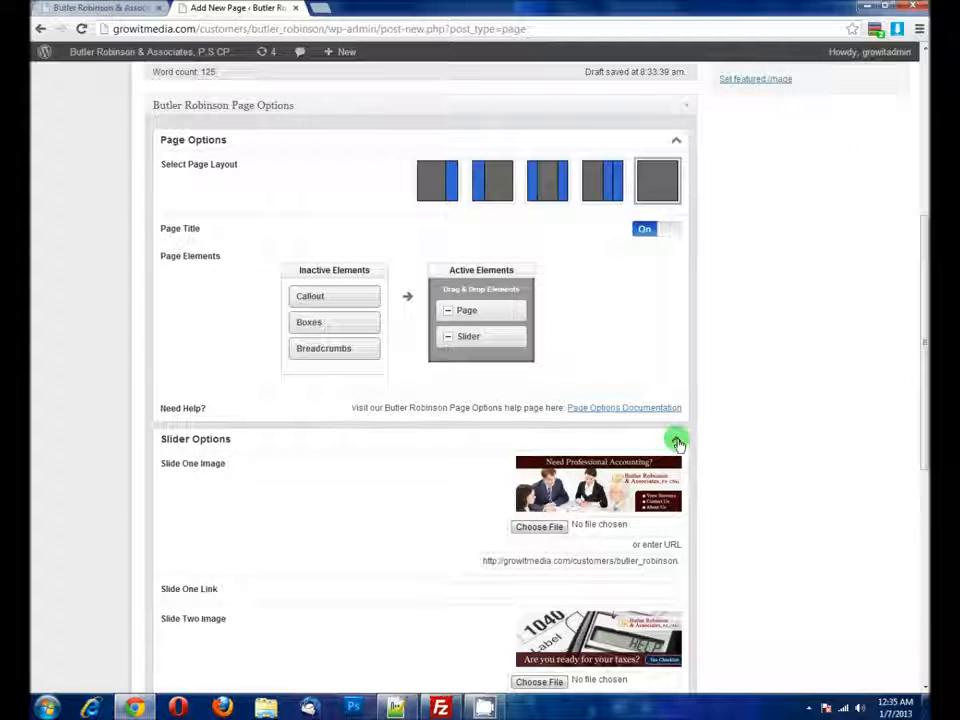
left_click(677, 442)
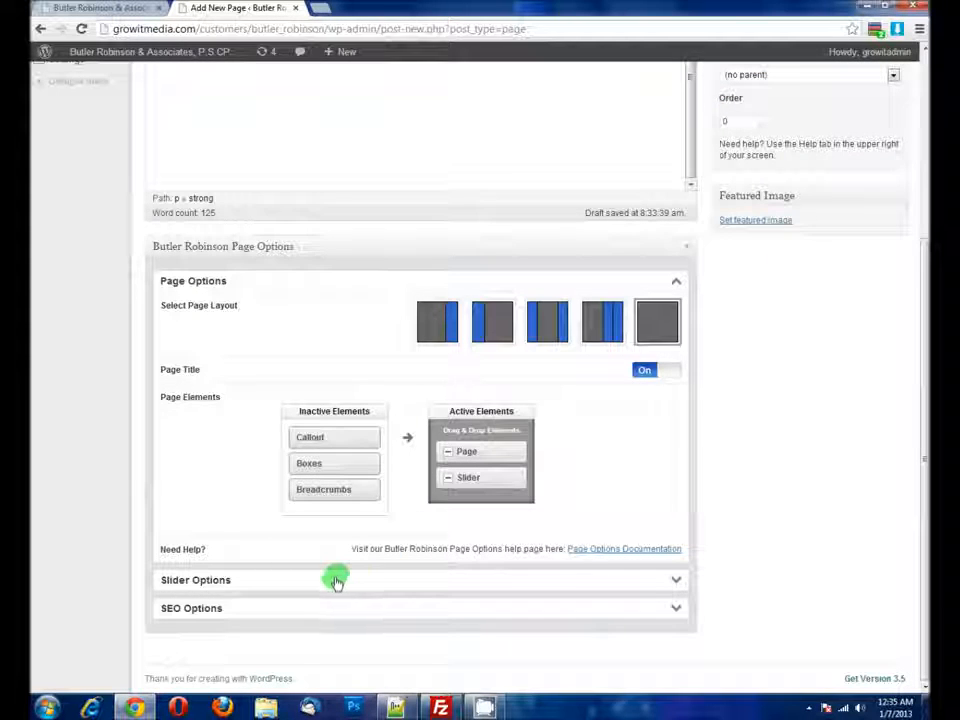
left_click(675, 580)
scroll(405, 529, "down", 3)
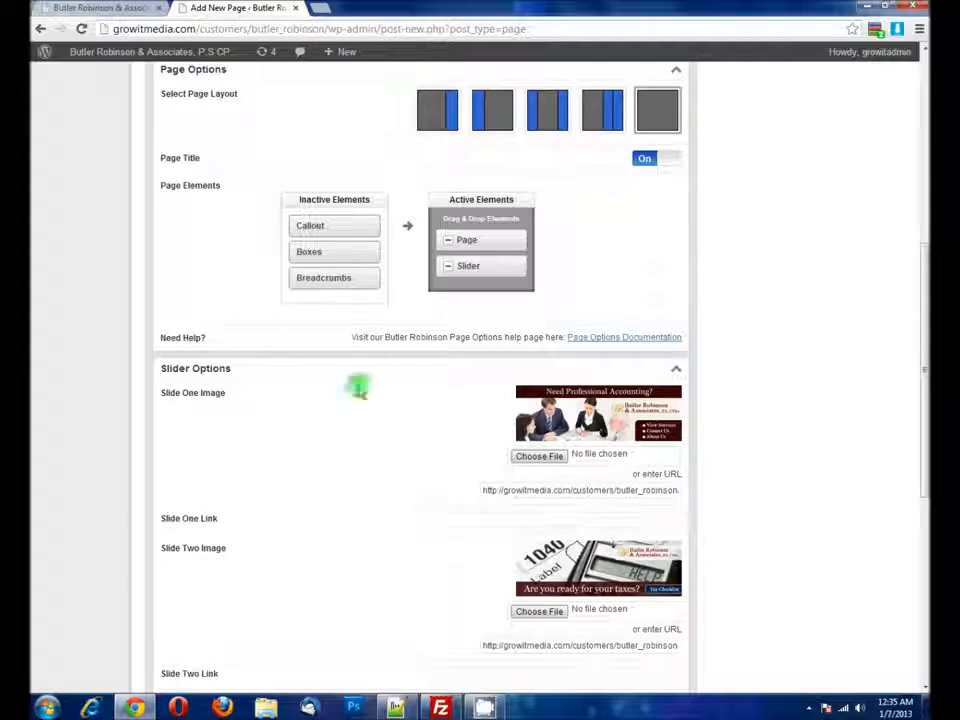
left_click(676, 369)
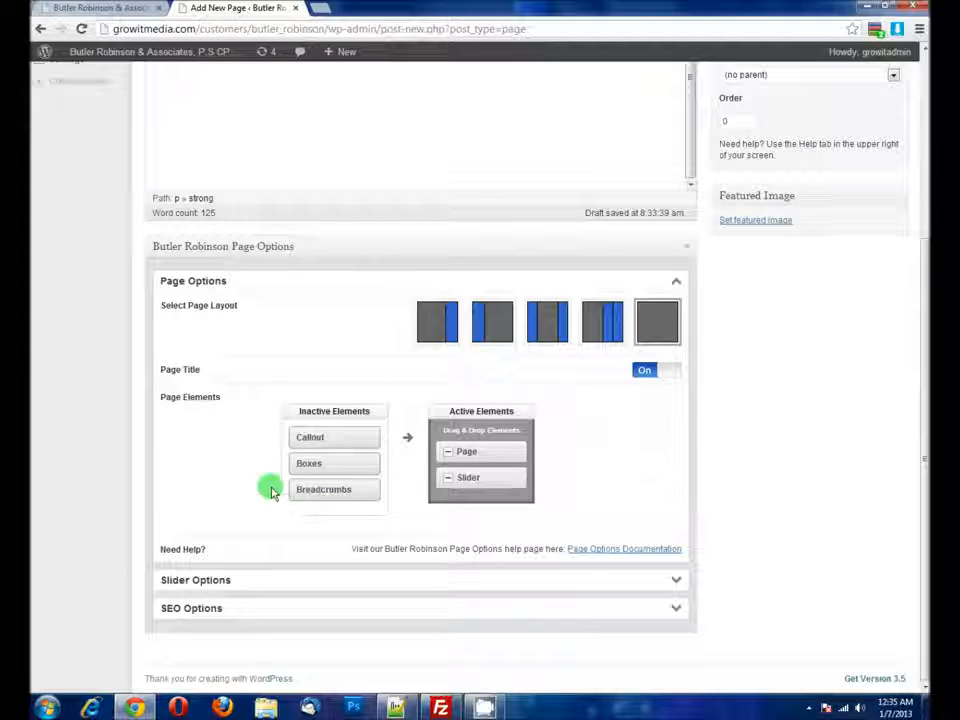
Step: Expand the SEO options and set the SEO title to "test_page"
left_click(676, 608)
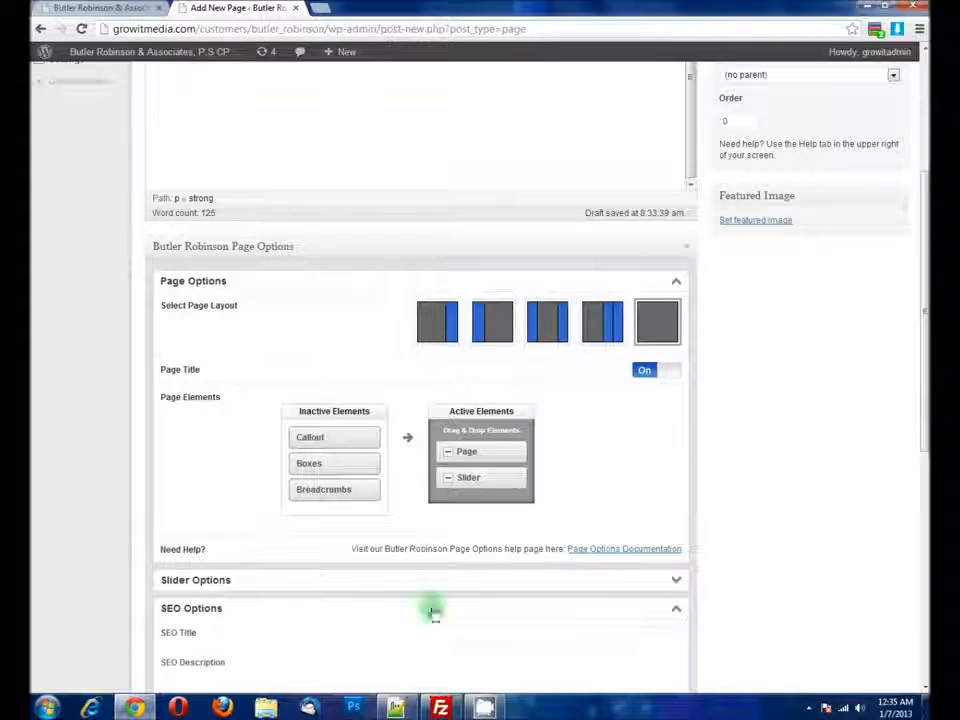
scroll(315, 585, "down", 3)
scroll(315, 585, "down", 3)
left_click(440, 210)
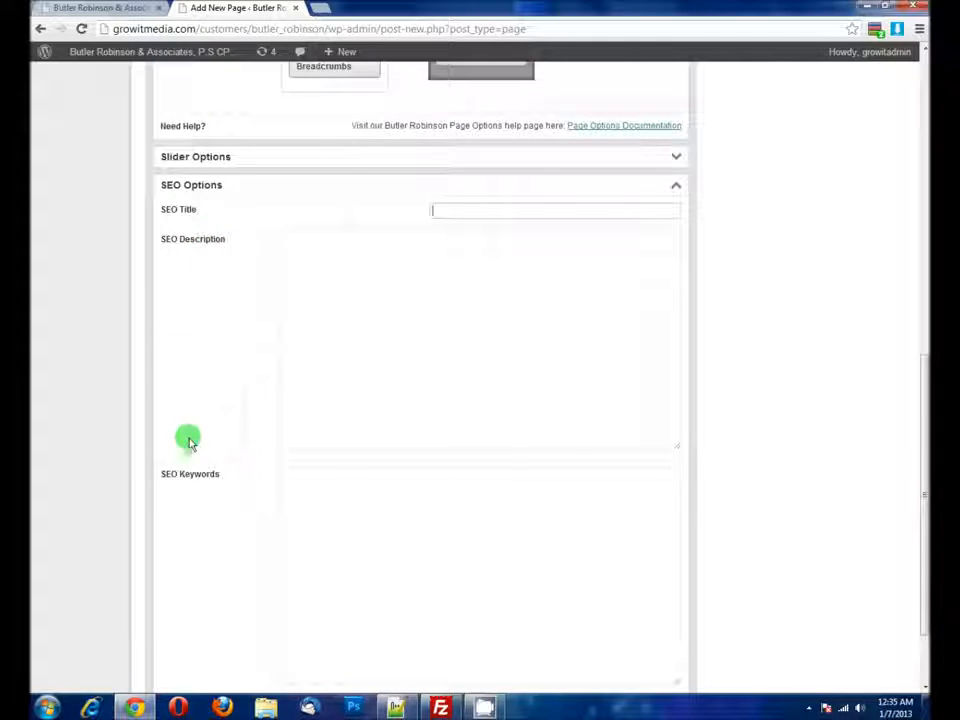
left_click(227, 244)
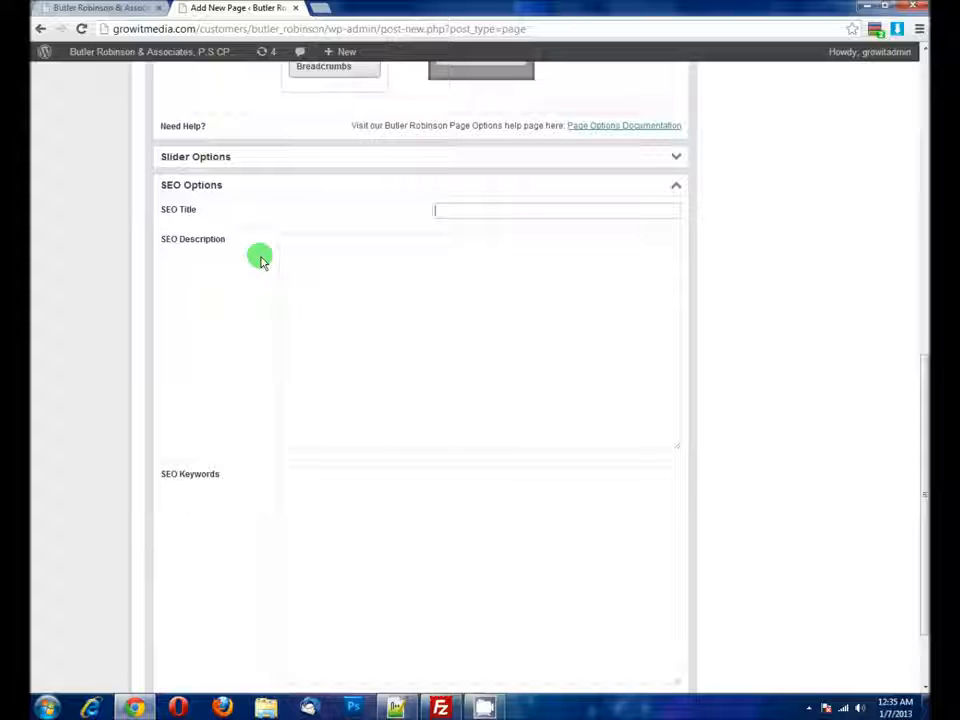
left_click(321, 276)
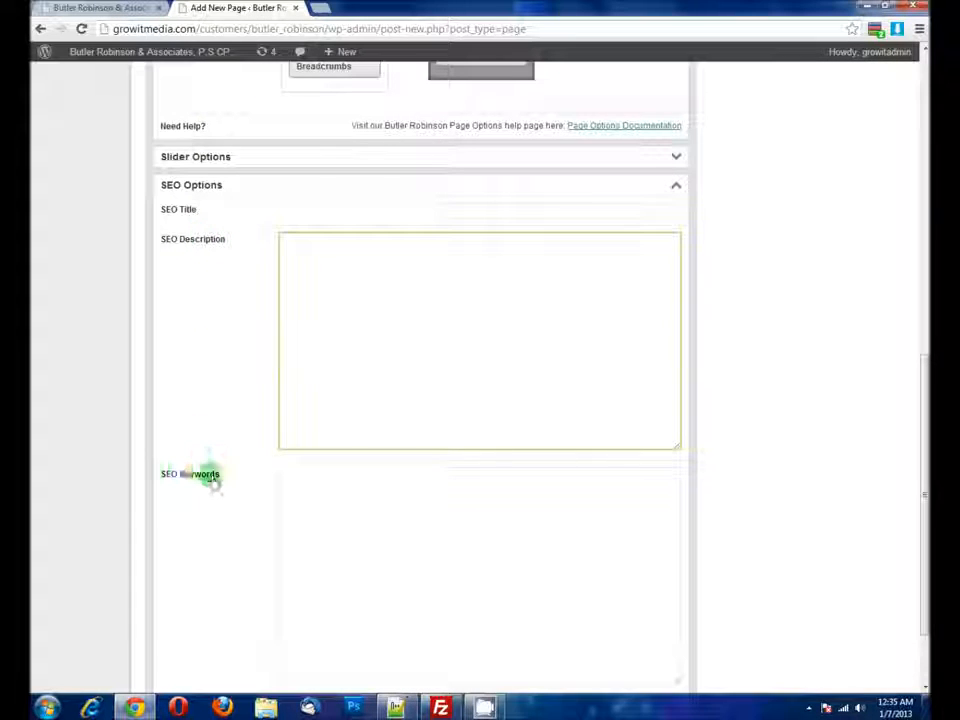
left_click(489, 220)
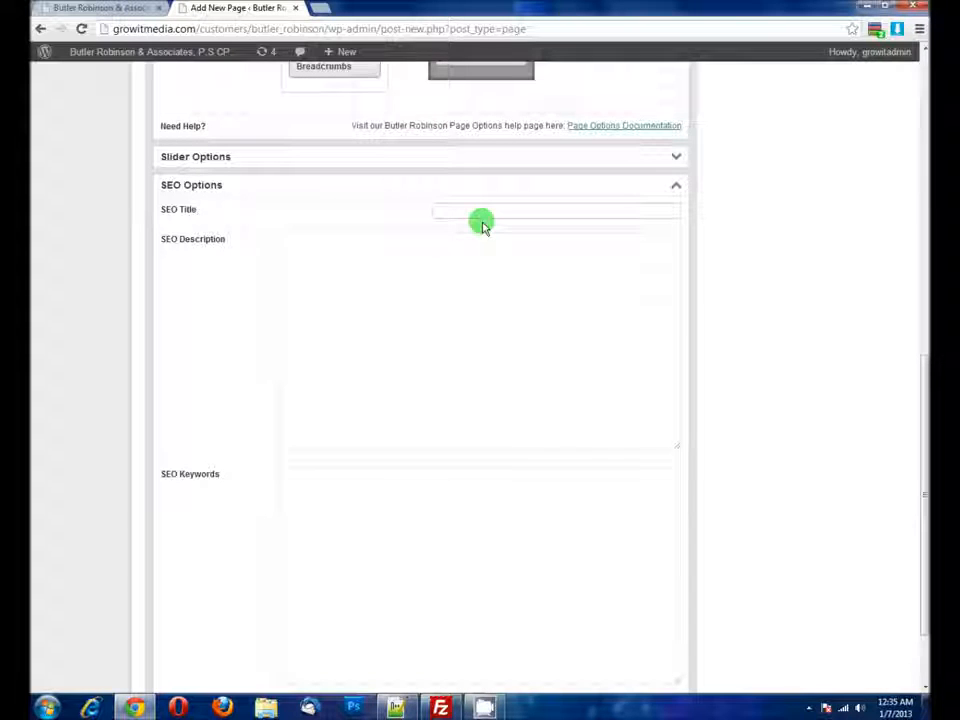
type("Hea")
type("t_page")
key("BackSpace")
key("BackSpace")
key("BackSpace")
key("BackSpace")
key("BackSpace")
type("_")
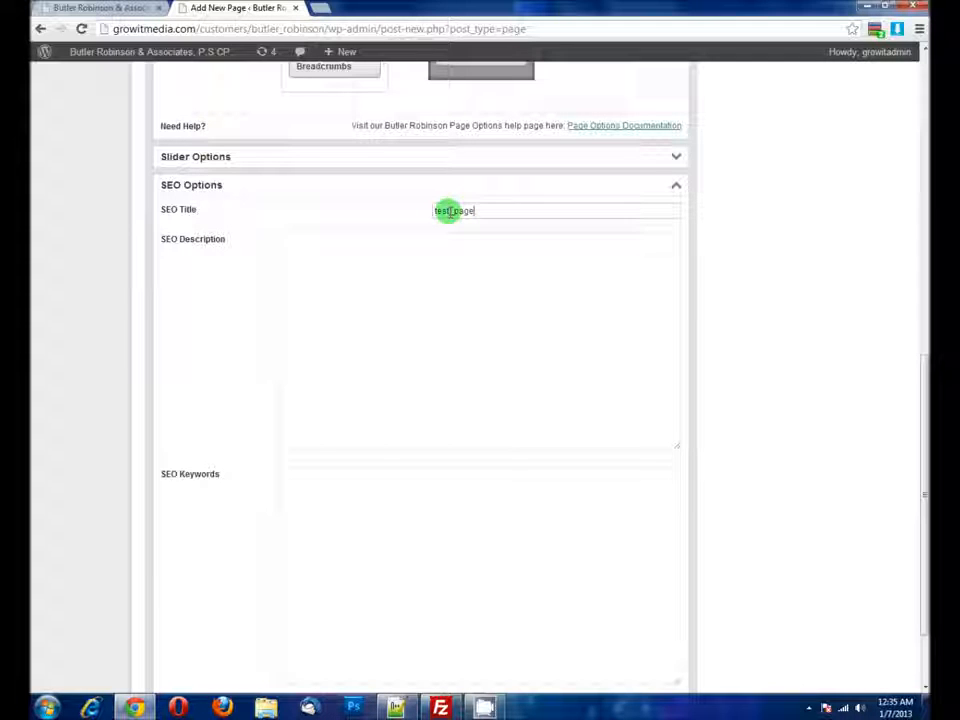
Step: Fill the SEO description with "test test" repeated six times without spaces between the repetitions
left_click(372, 290)
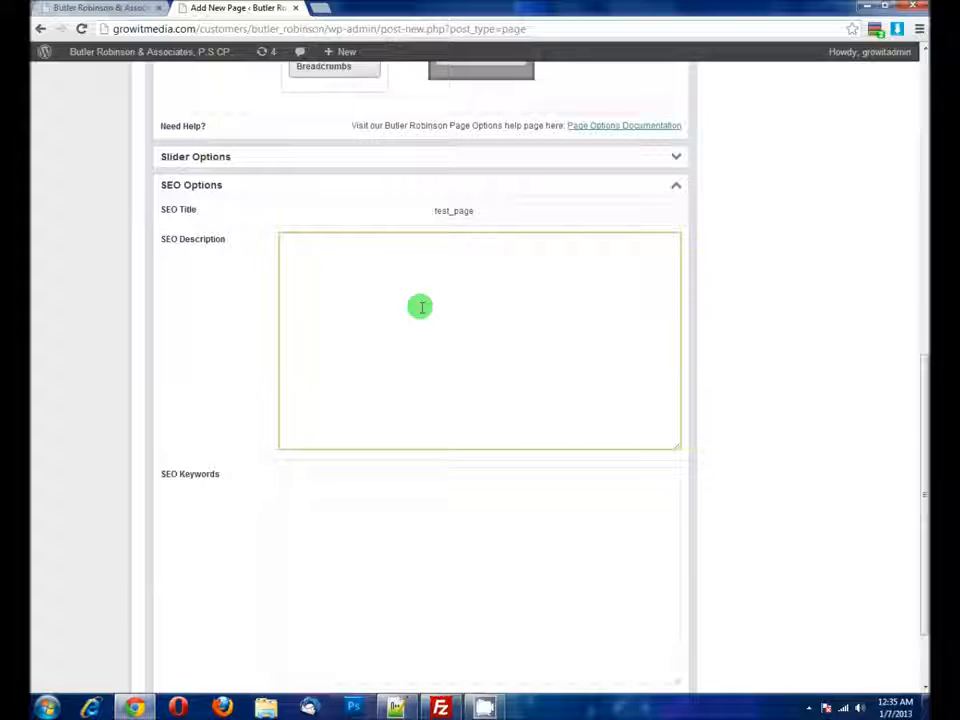
type("A short descrip")
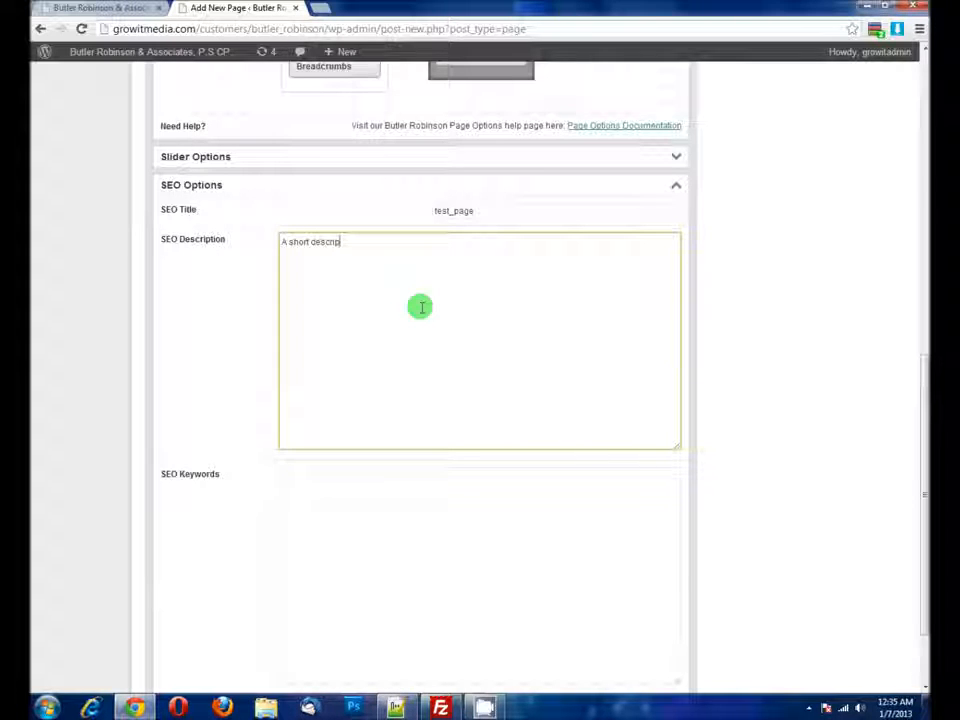
key("BackSpace")
type("tin")
key("ctrl+a")
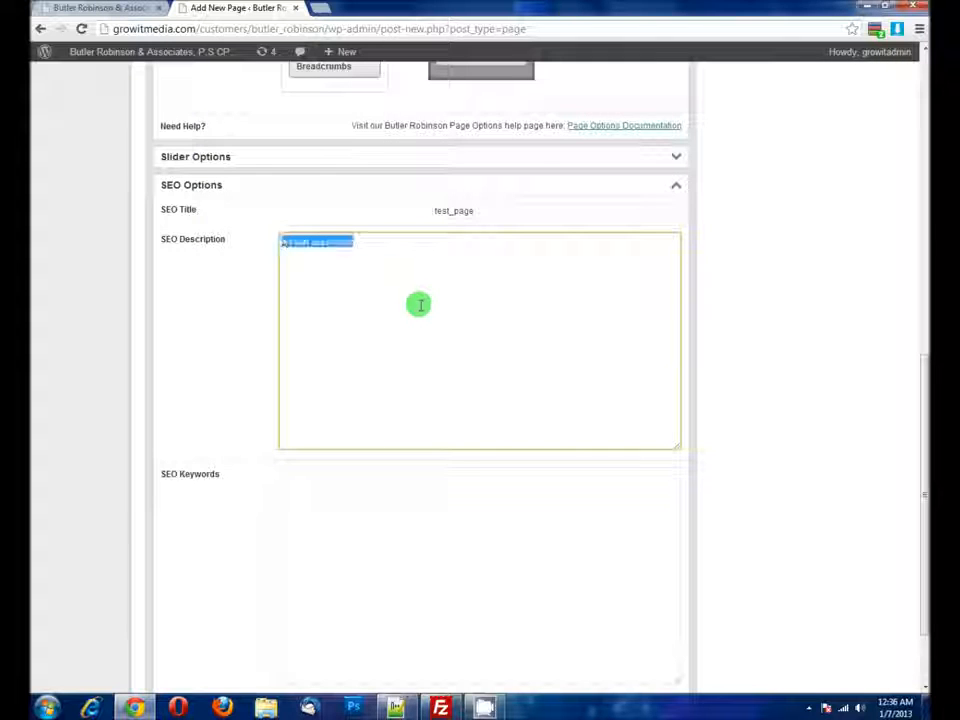
type("test test")
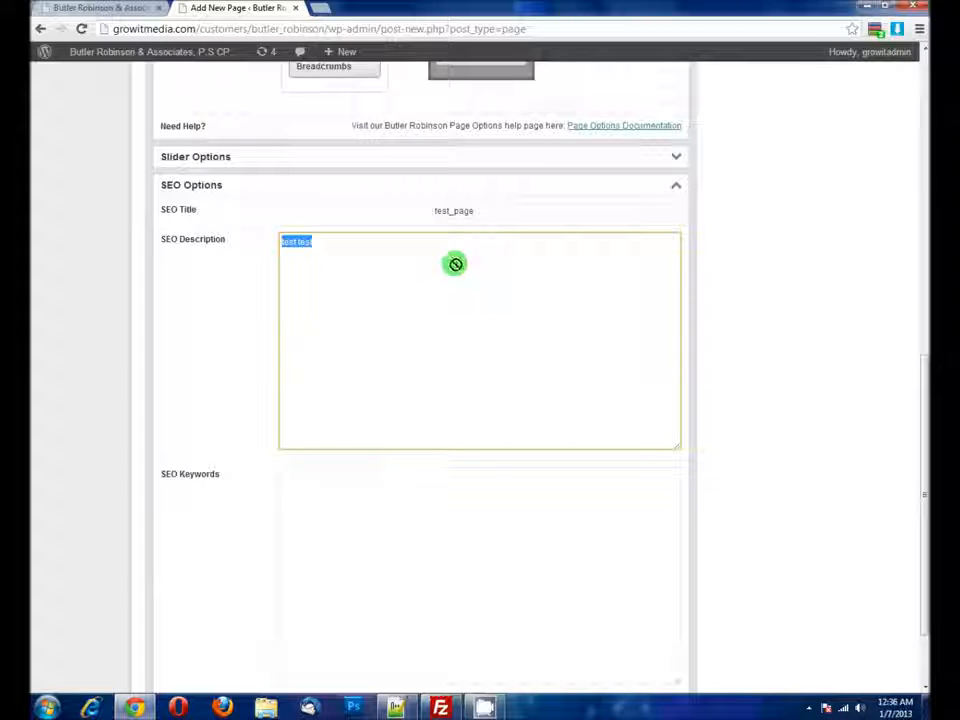
key("BackSpace")
type("test test")
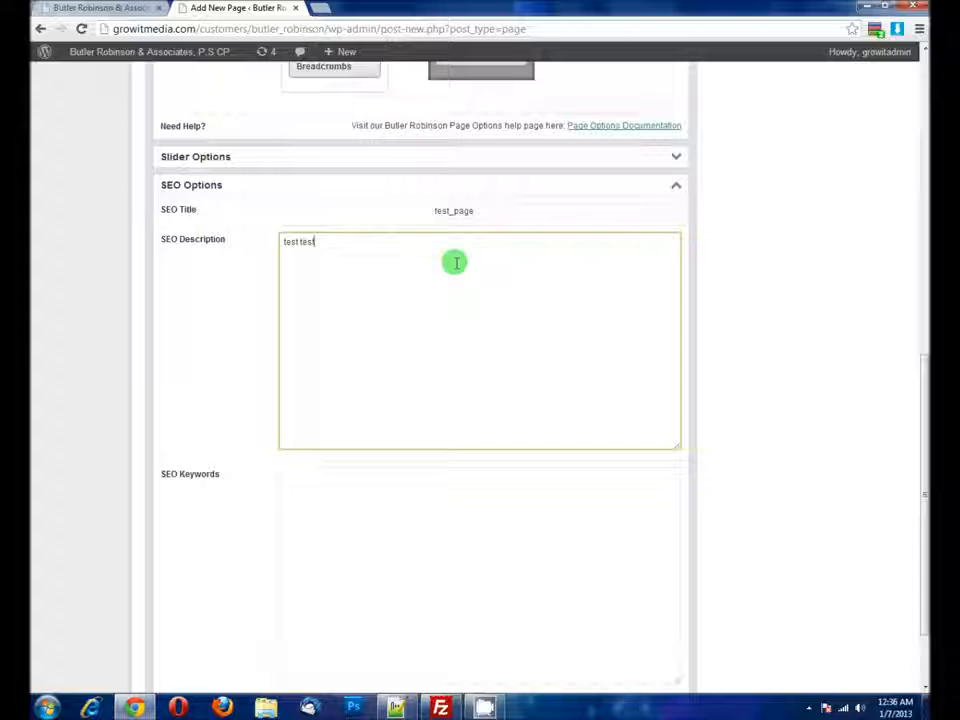
key("ctrl+v")
key("ctrl+v")
Step: Enter the SEO keywords "test, page, example, page,example,test,example"
left_click(308, 495)
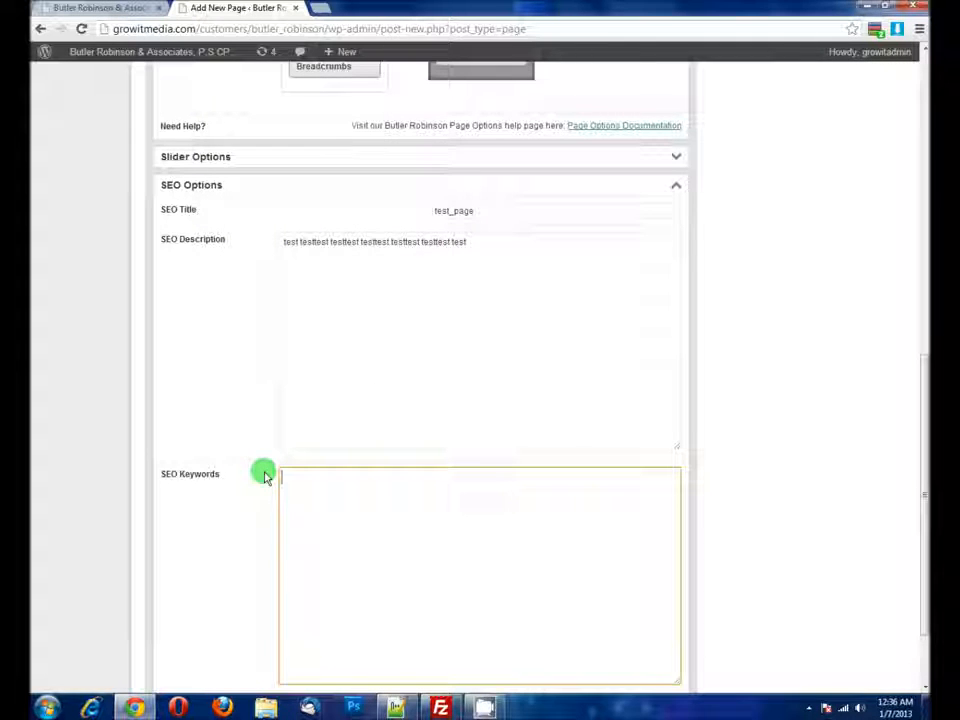
type("test ")
type(" page ")
type("ad")
type("ample, page")
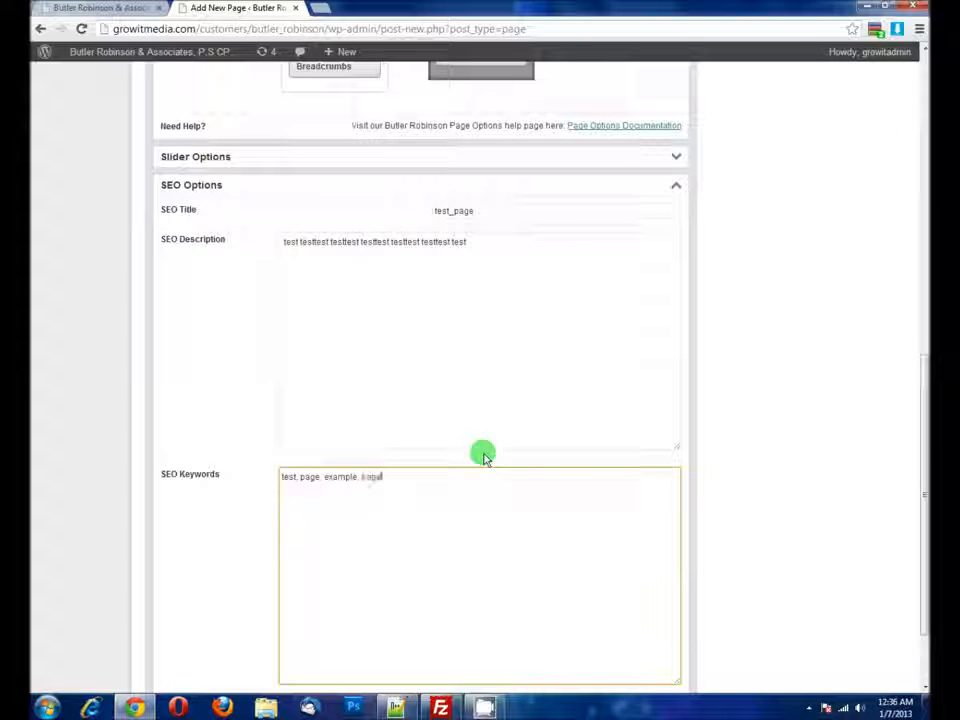
type(",")
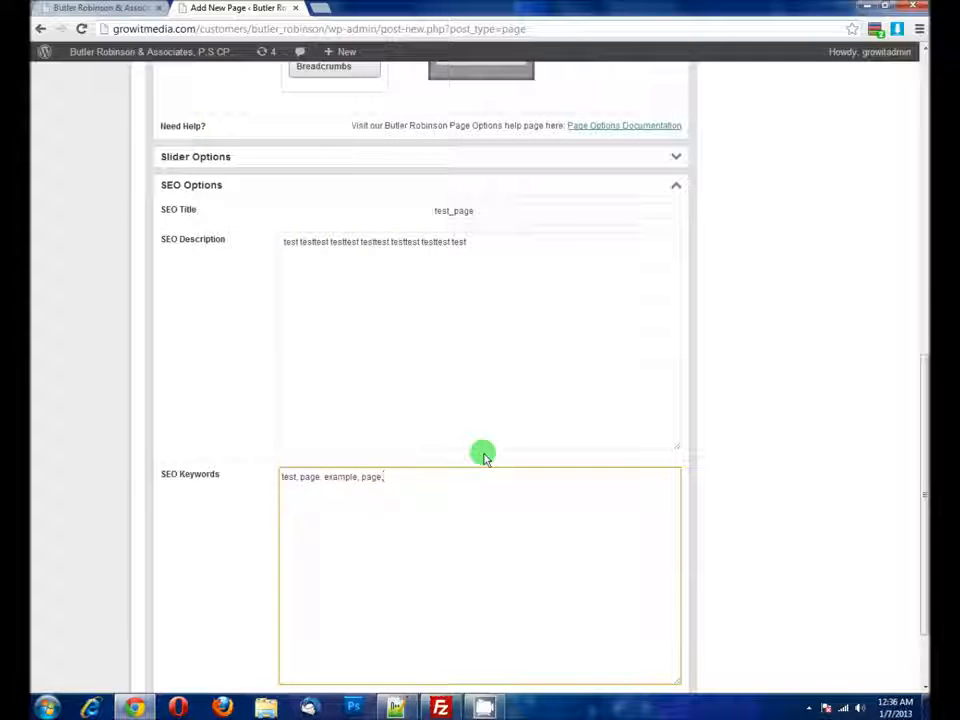
type("example,te")
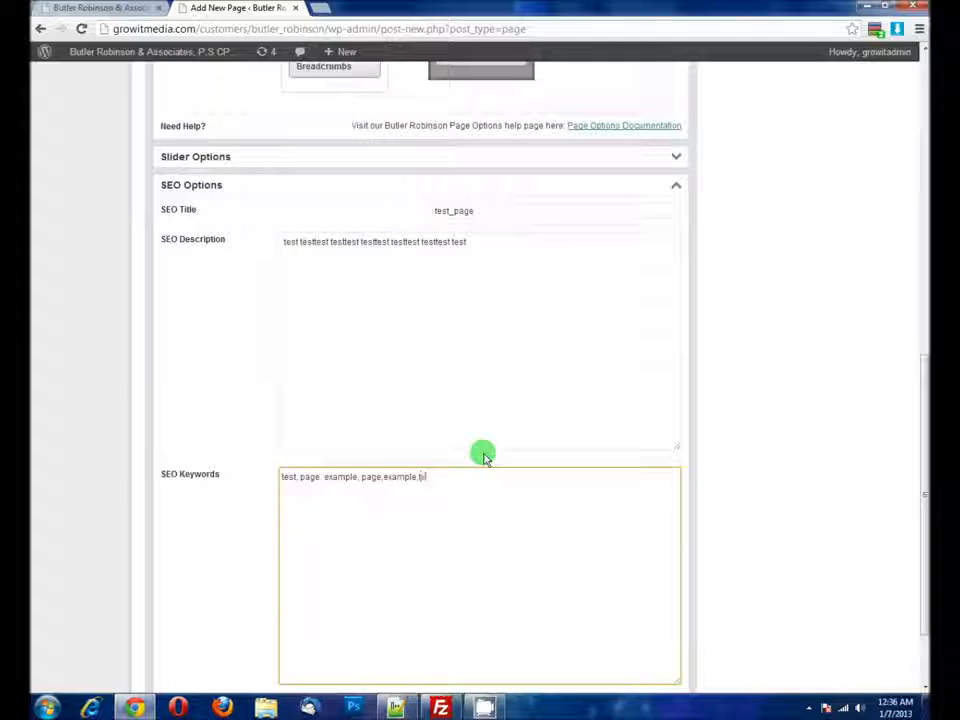
type("st,example")
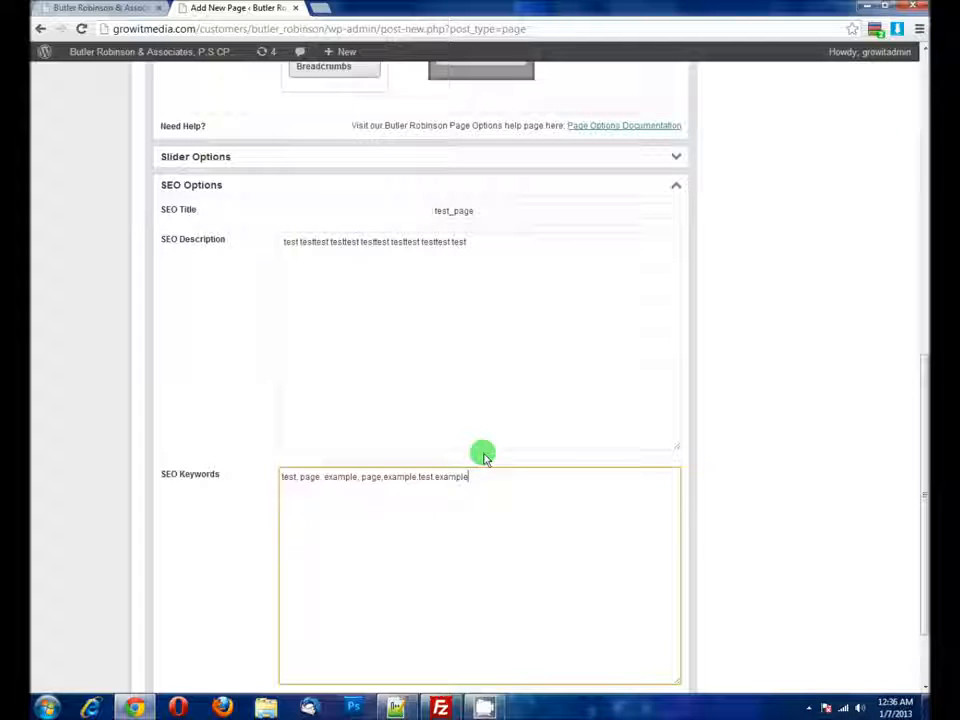
left_click(389, 316)
Step: Try Services as the page's parent in the page attributes, and set the parent back to (no parent)
scroll(200, 358, "up", 4)
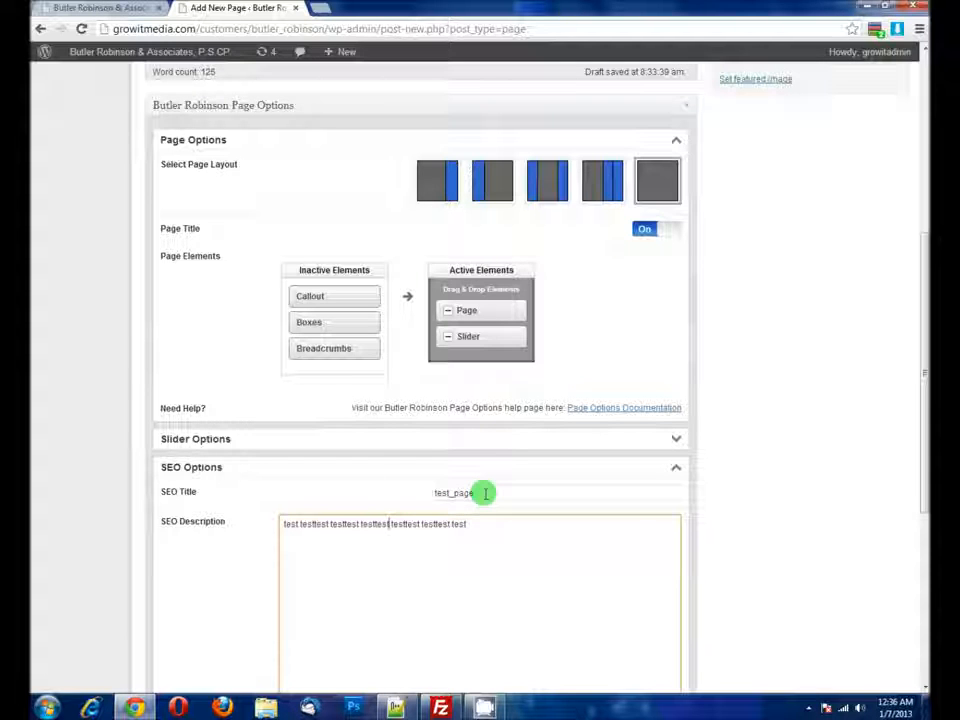
scroll(375, 493, "up", 5)
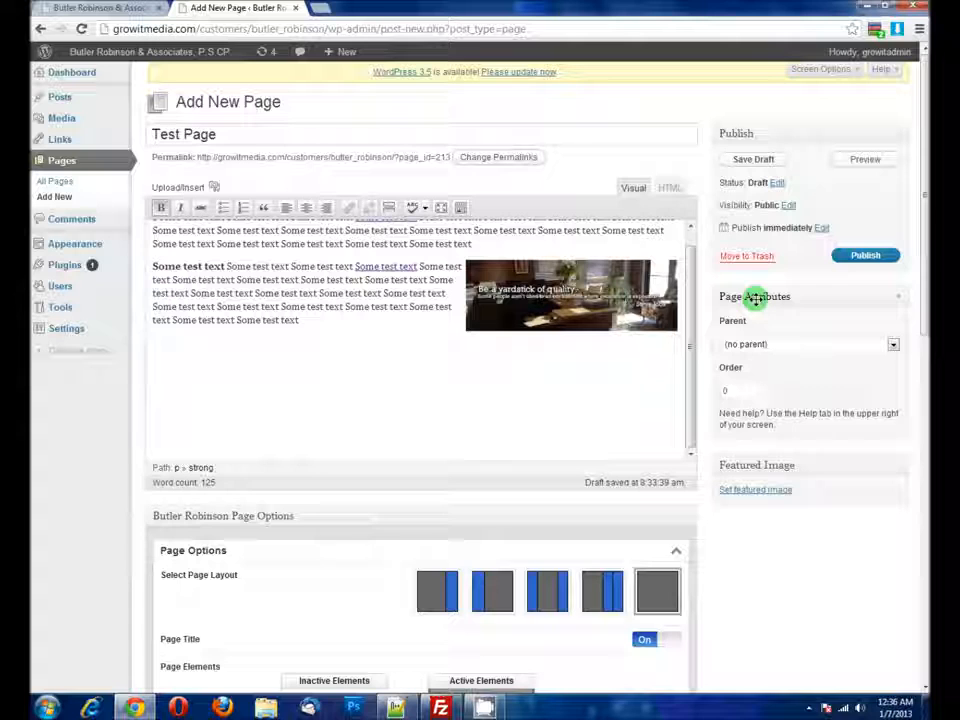
left_click(747, 344)
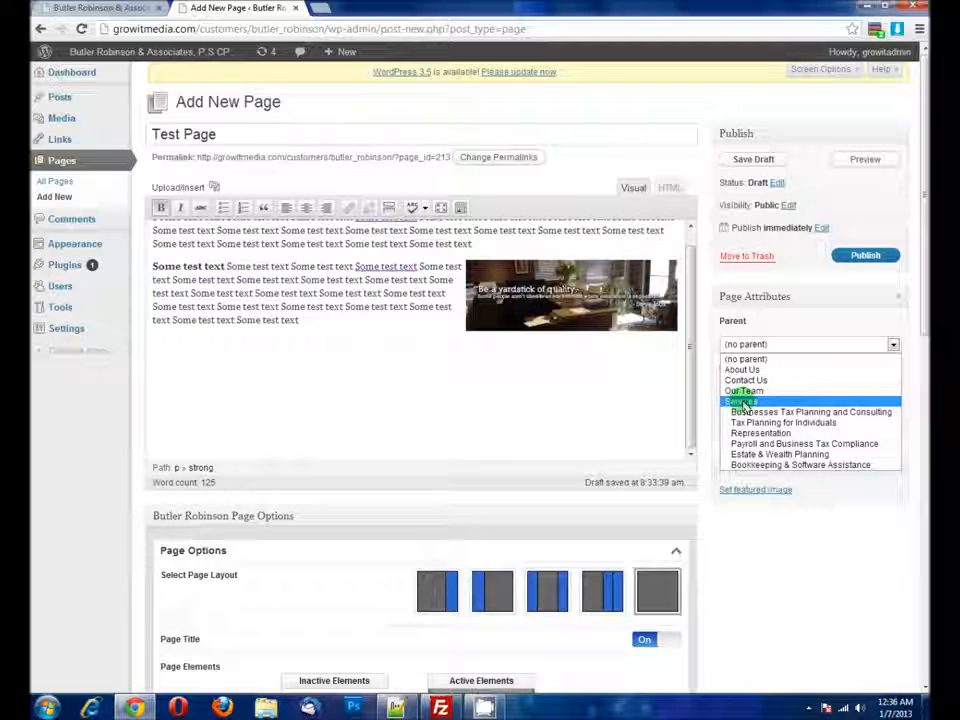
left_click(741, 401)
left_click(757, 345)
left_click(740, 358)
left_click(624, 403)
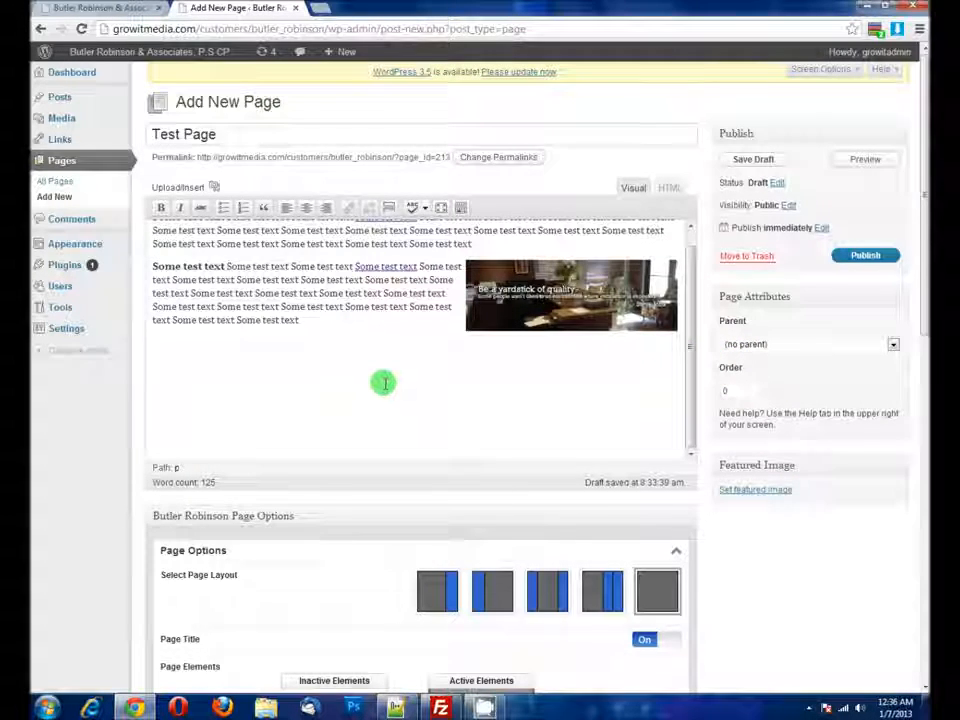
Step: Review the finished Test Page entry and publish the page
scroll(384, 382, "down", 5)
scroll(388, 382, "up", 10)
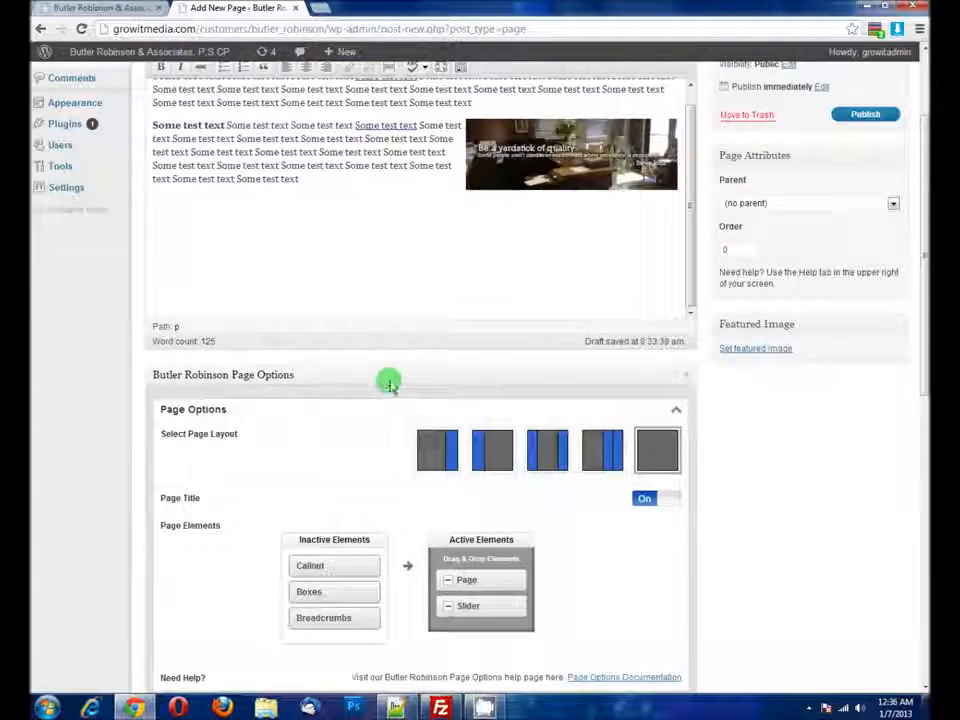
left_click(864, 255)
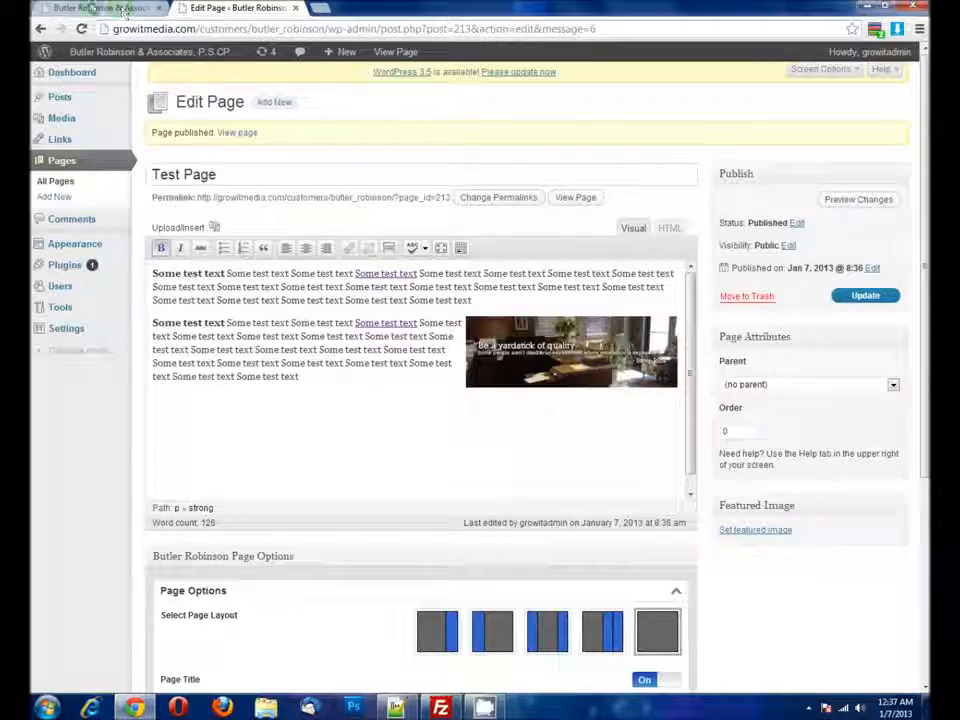
Step: Reload the live site and open Test Page from its navigation to view the published result
left_click(123, 9)
key("F5")
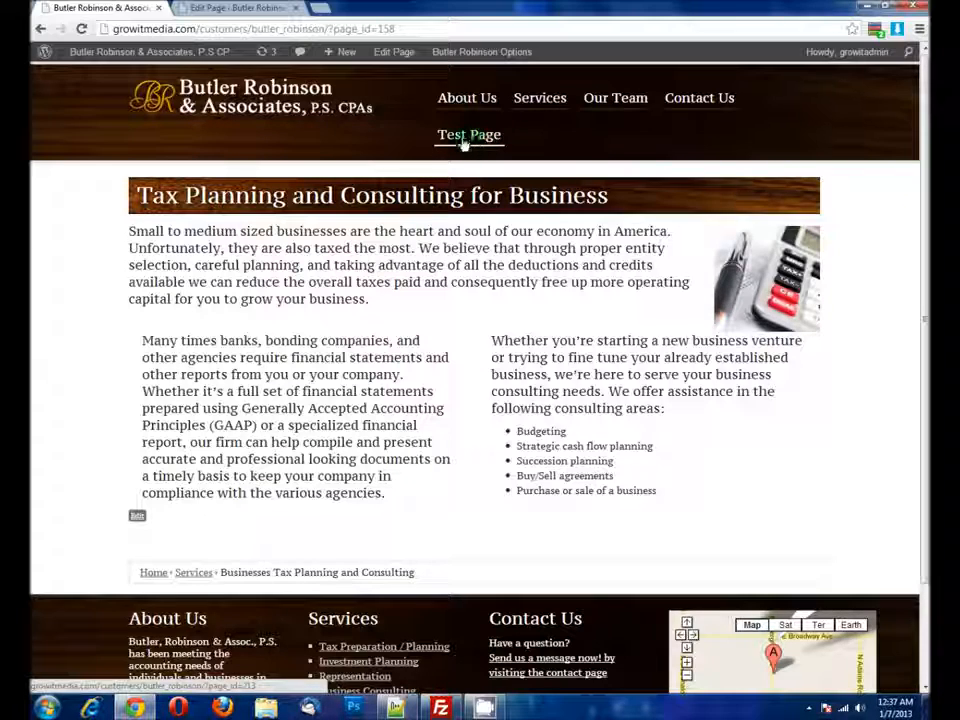
left_click(465, 140)
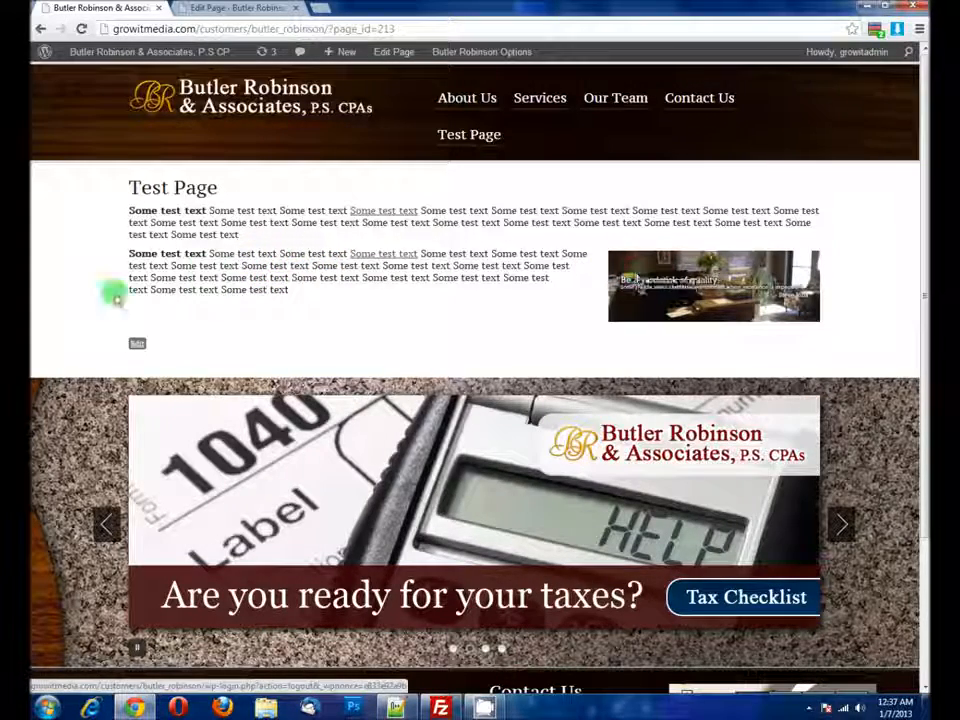
left_click(137, 345)
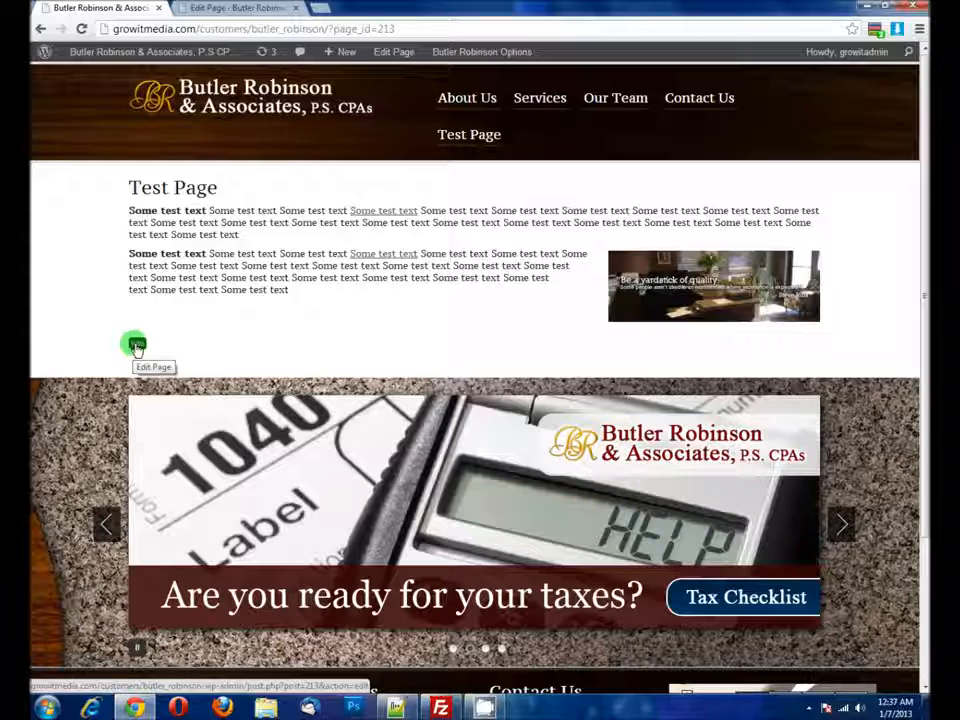
Step: Return to the WordPress admin, list all pages and move Test Page to the trash
left_click(178, 9)
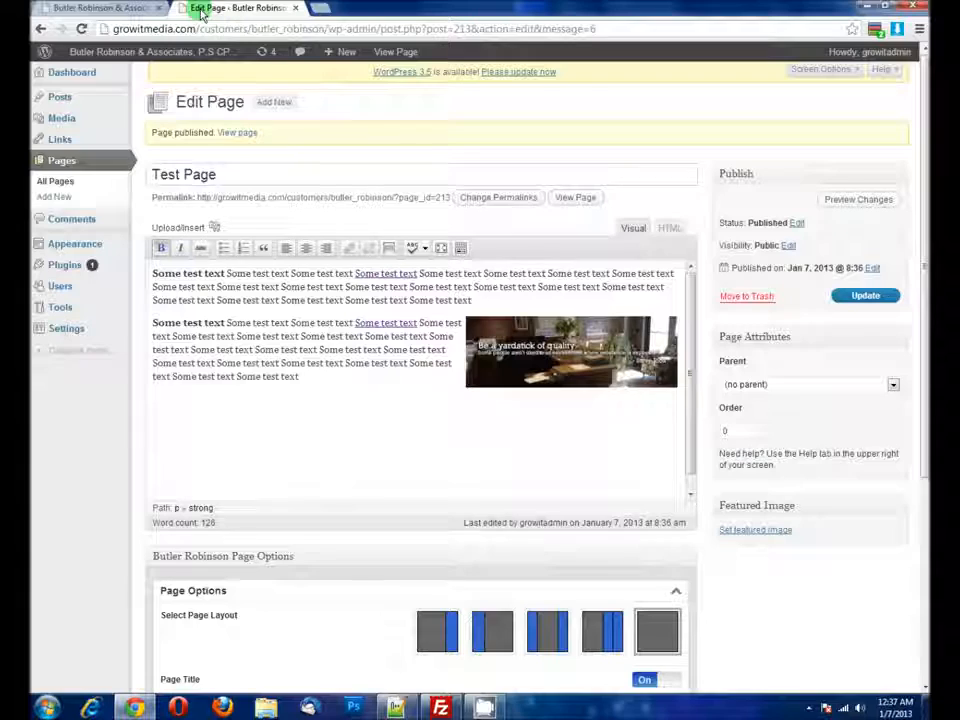
left_click(62, 160)
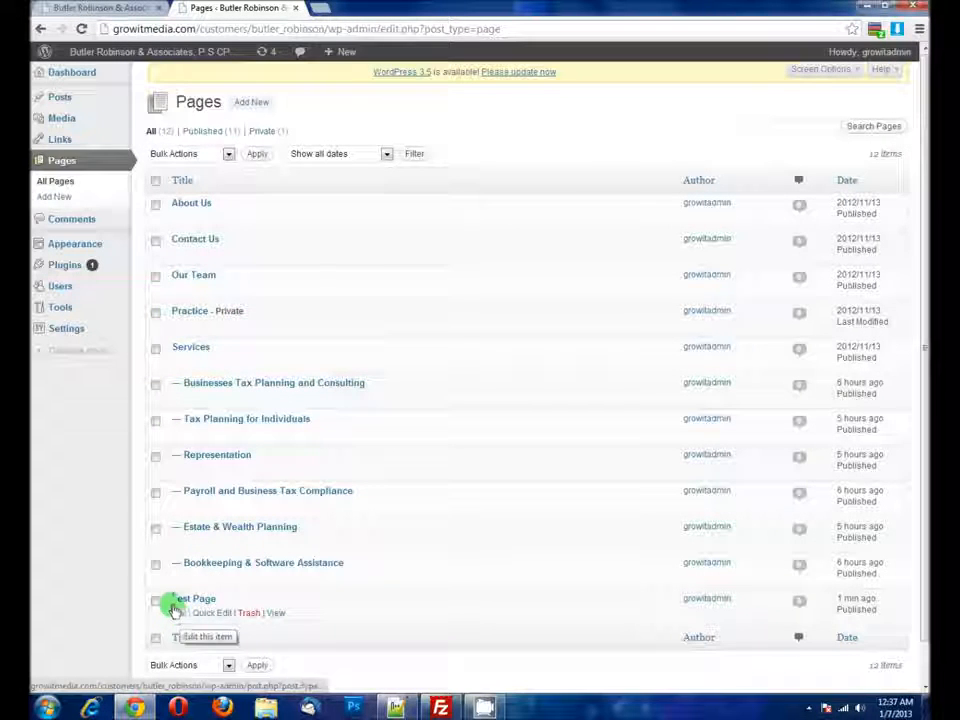
left_click(248, 615)
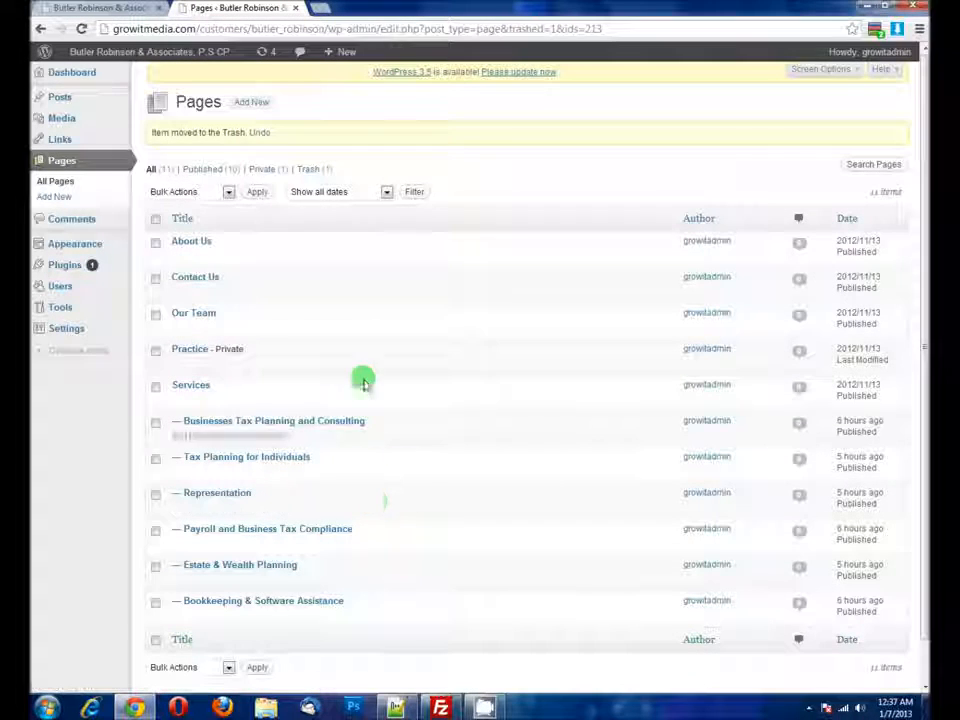
Step: View the trashed pages with their restore and permanent delete options, and return to the list of all pages
scroll(328, 324, "down", 1)
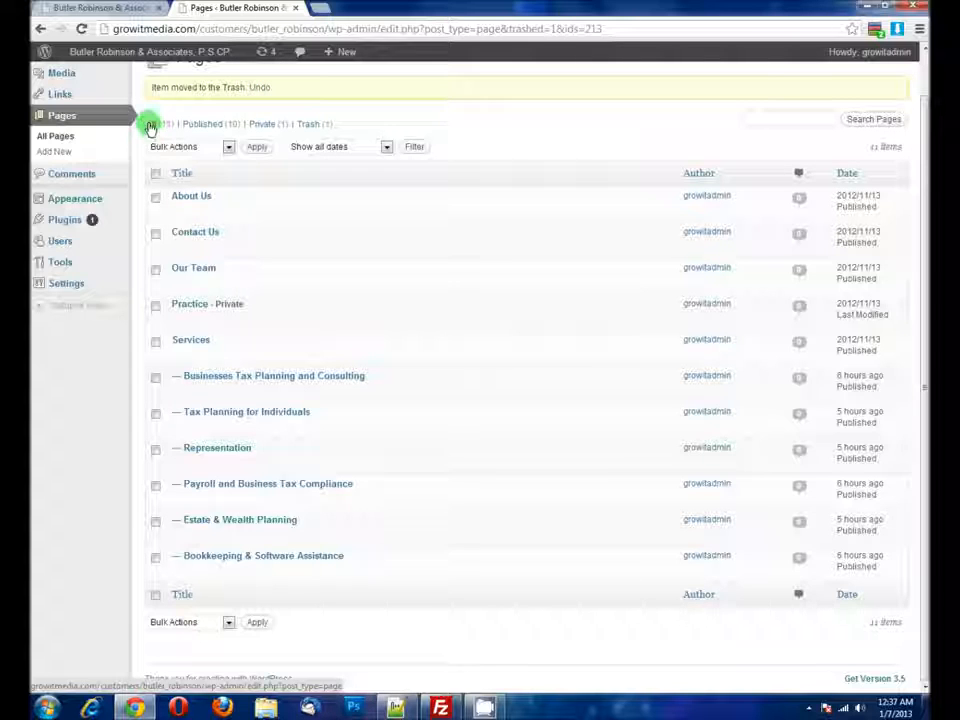
left_click(310, 128)
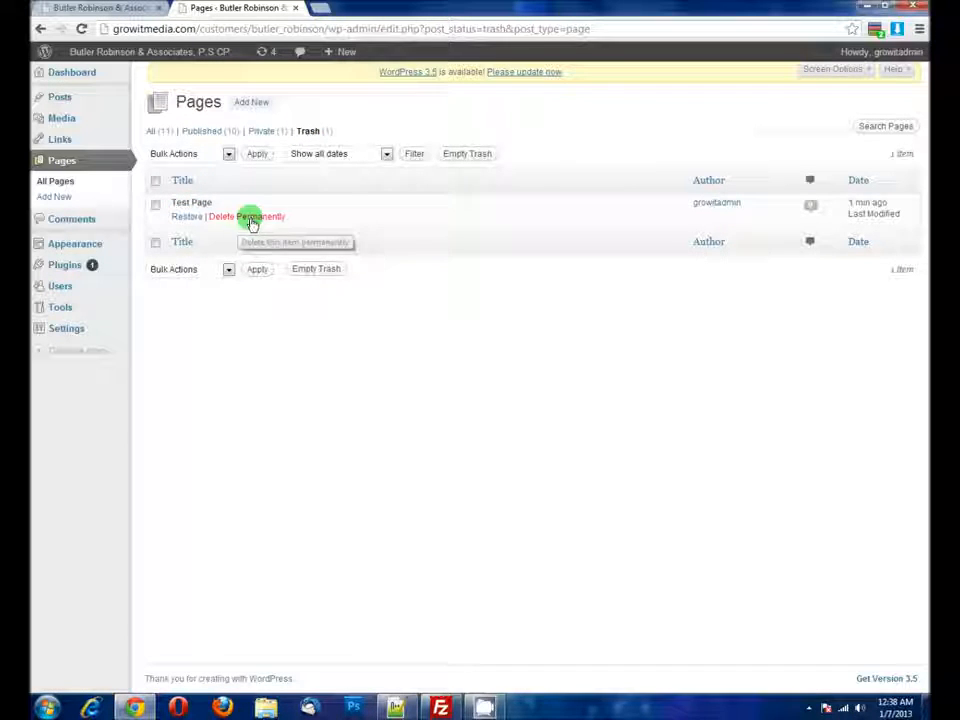
left_click(155, 133)
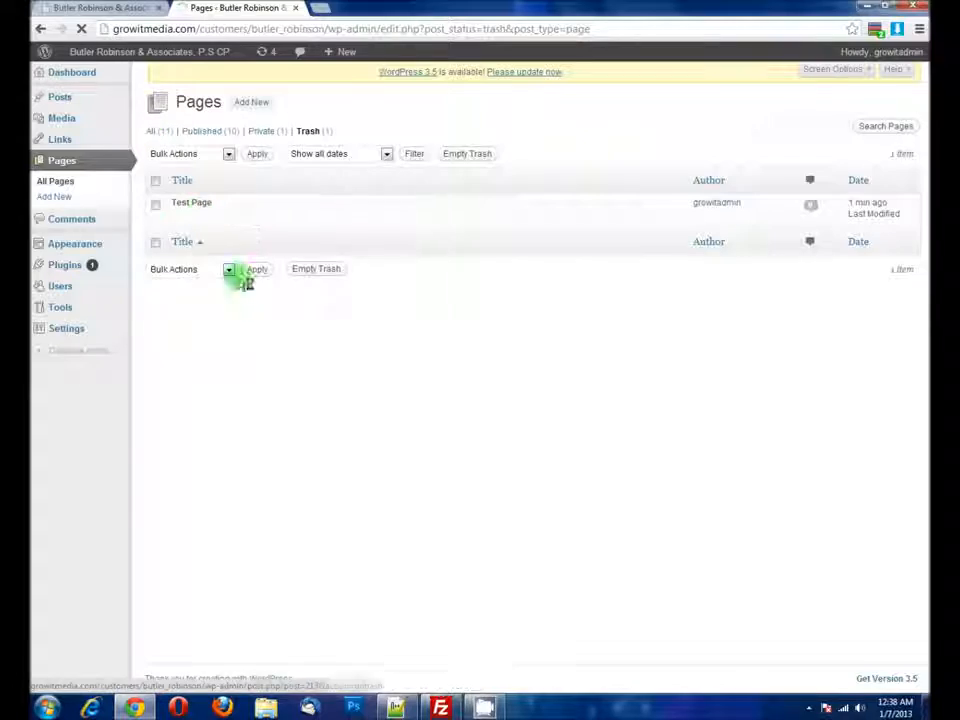
Step: Look over the live page down to its footer and return to the WordPress admin
left_click(100, 7)
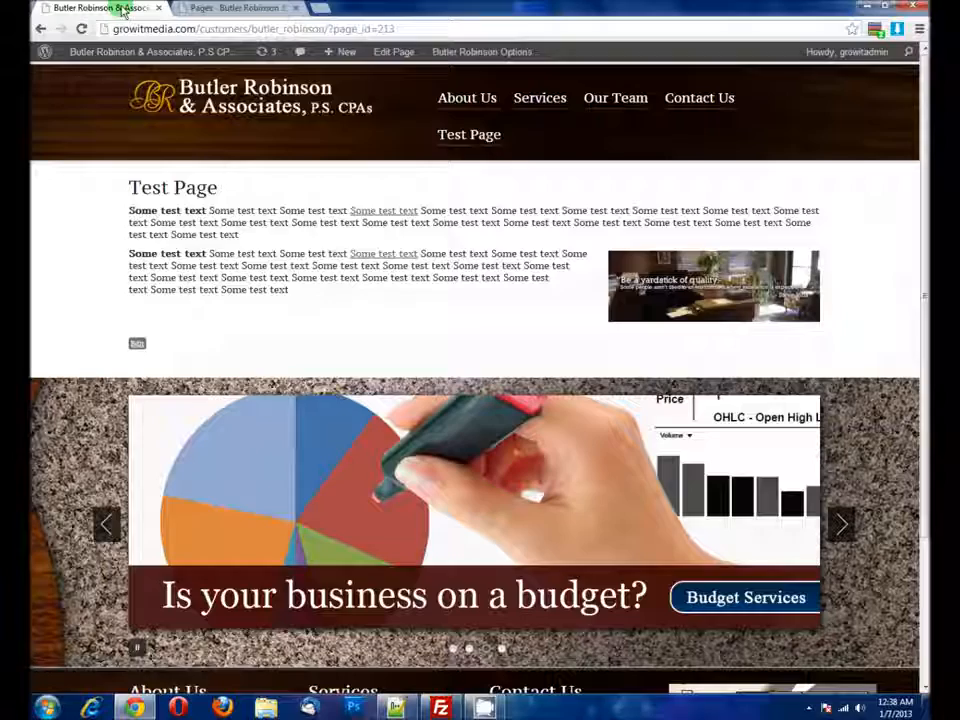
scroll(330, 332, "down", 3)
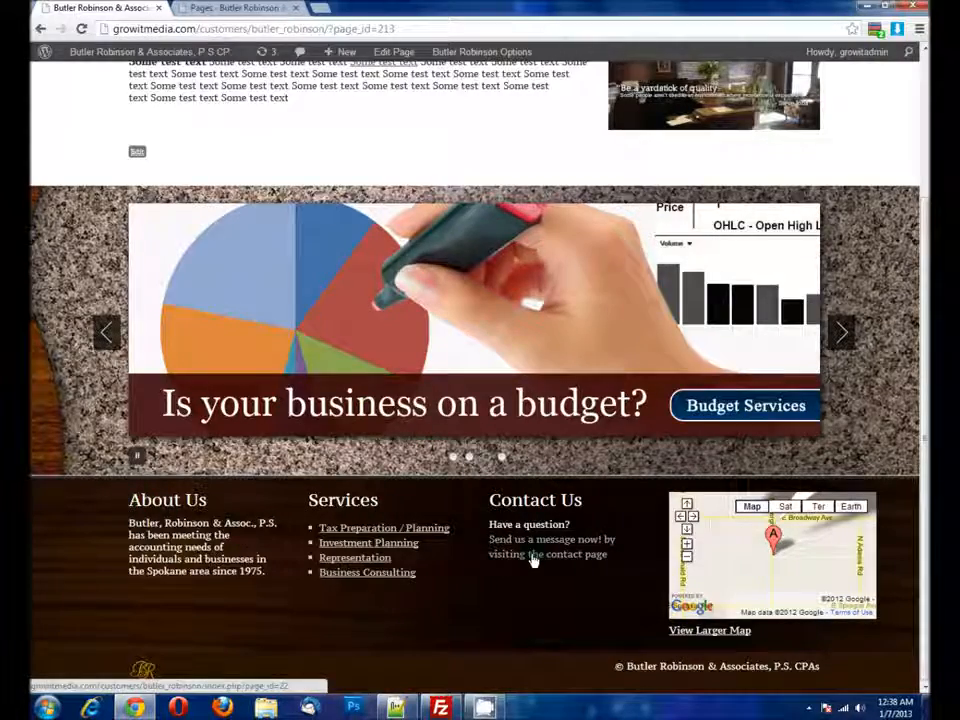
scroll(451, 587, "up", 3)
left_click(233, 8)
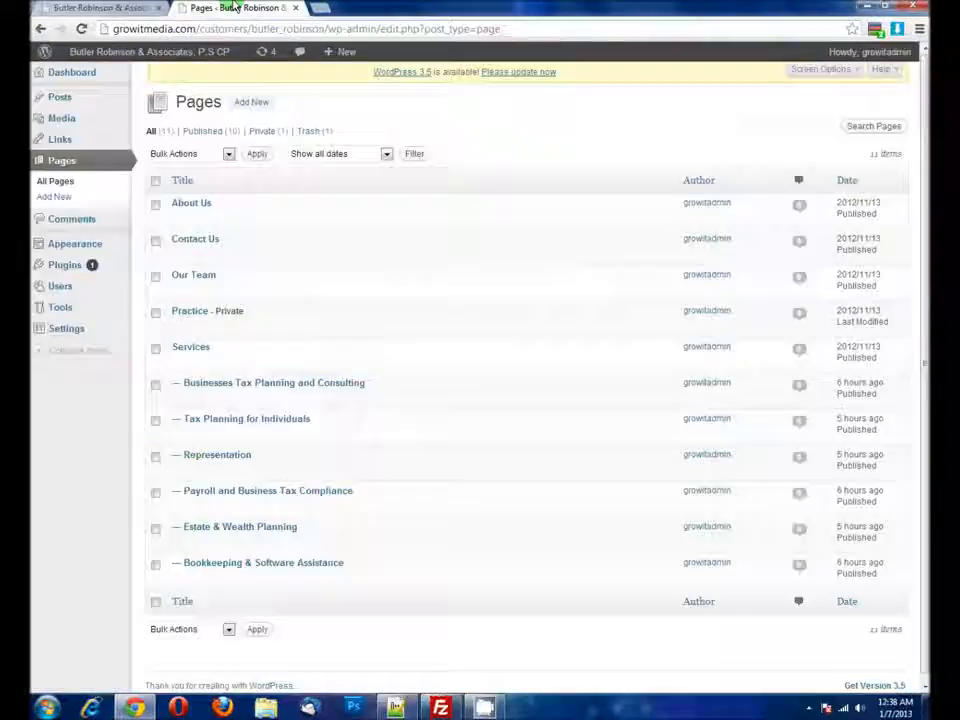
Step: Open the Widgets settings and expand the Left Half Sidebar and Right Half Sidebar areas
mouse_move(65, 251)
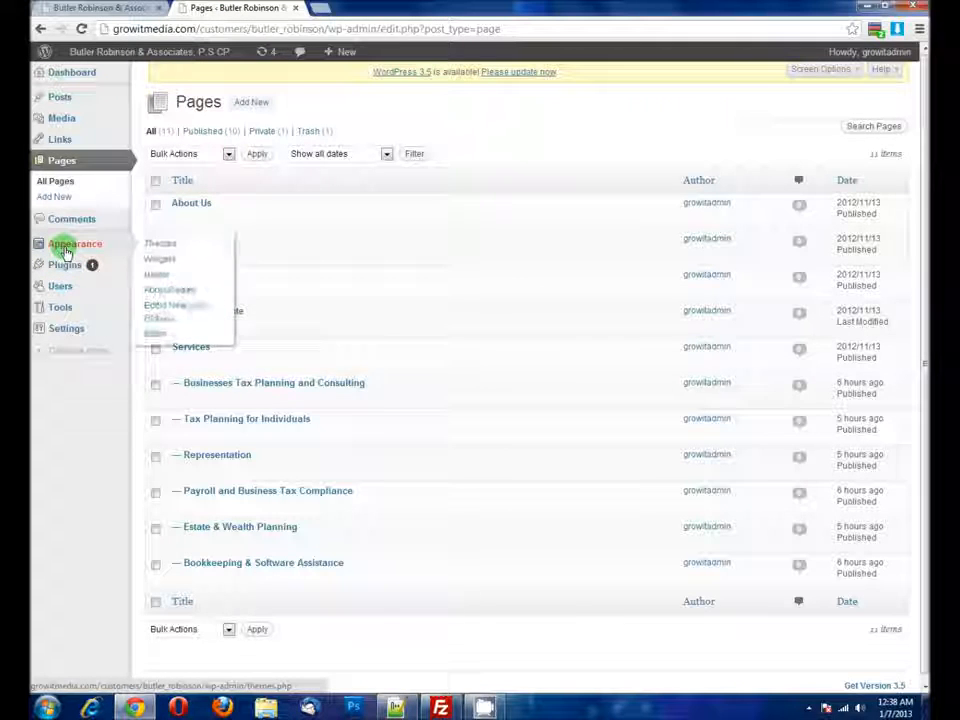
left_click(158, 262)
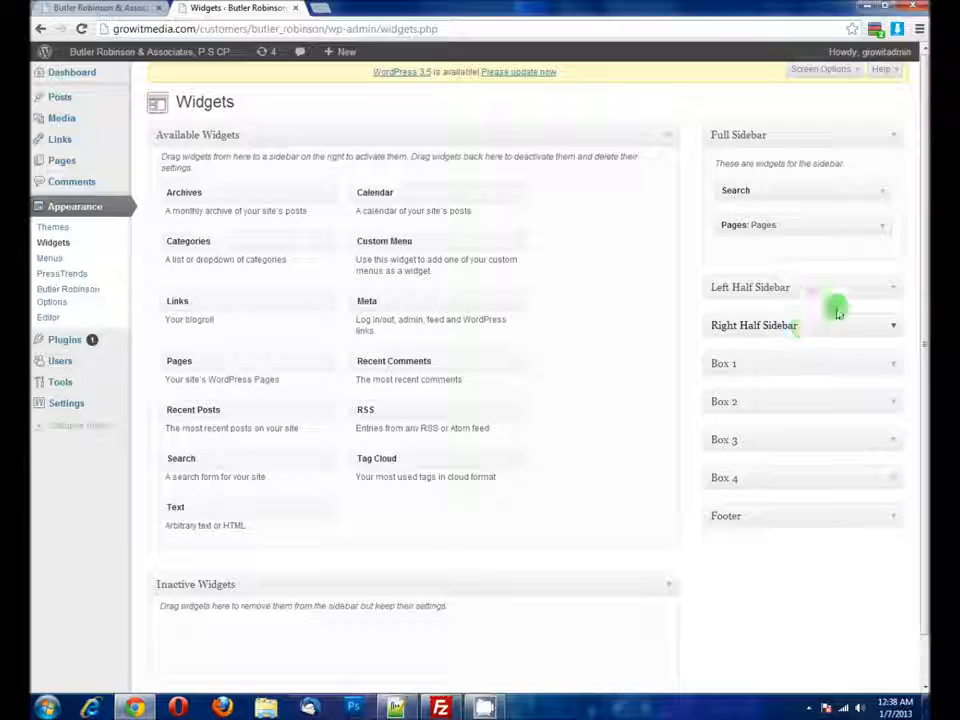
left_click(894, 289)
left_click(891, 371)
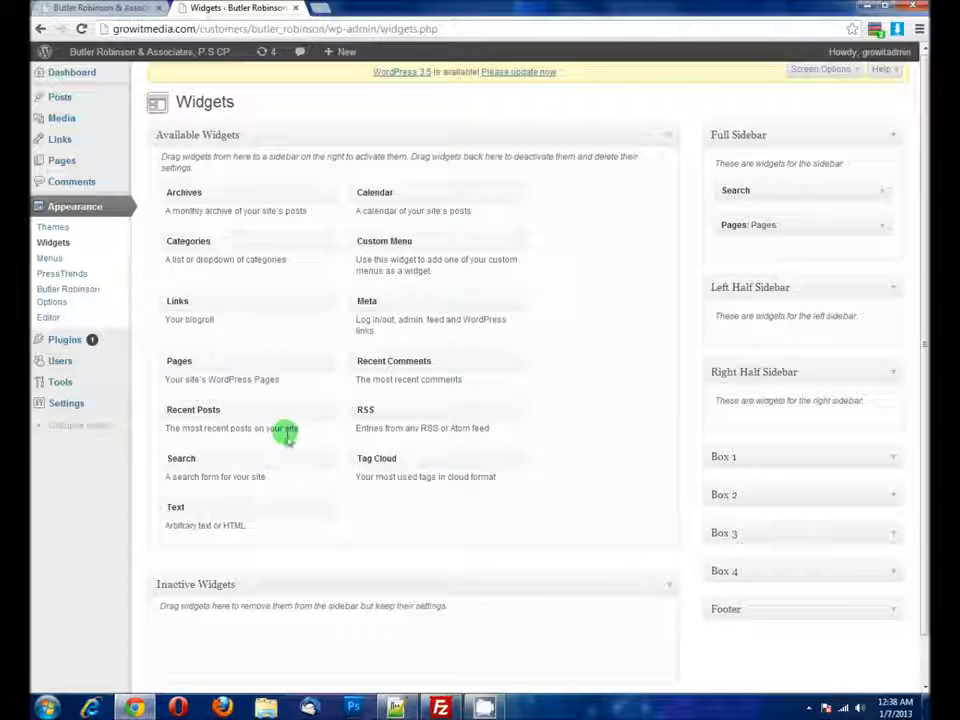
left_click(105, 8)
left_click(279, 7)
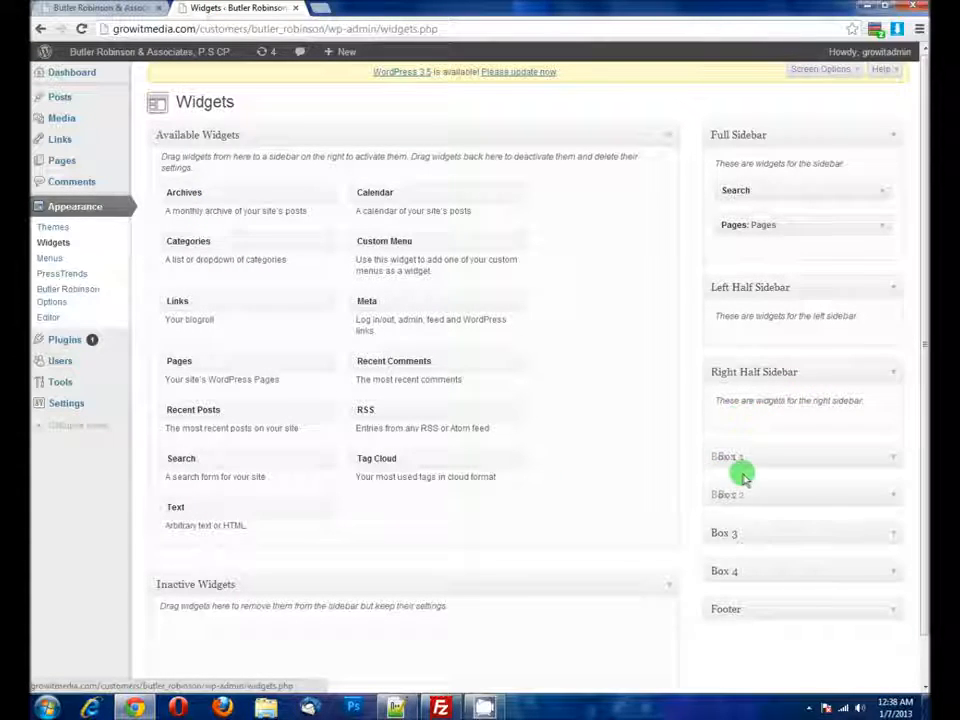
Step: Expand the Footer widget area and compare its text widgets with the footer on the live site
scroll(736, 479, "down", 1)
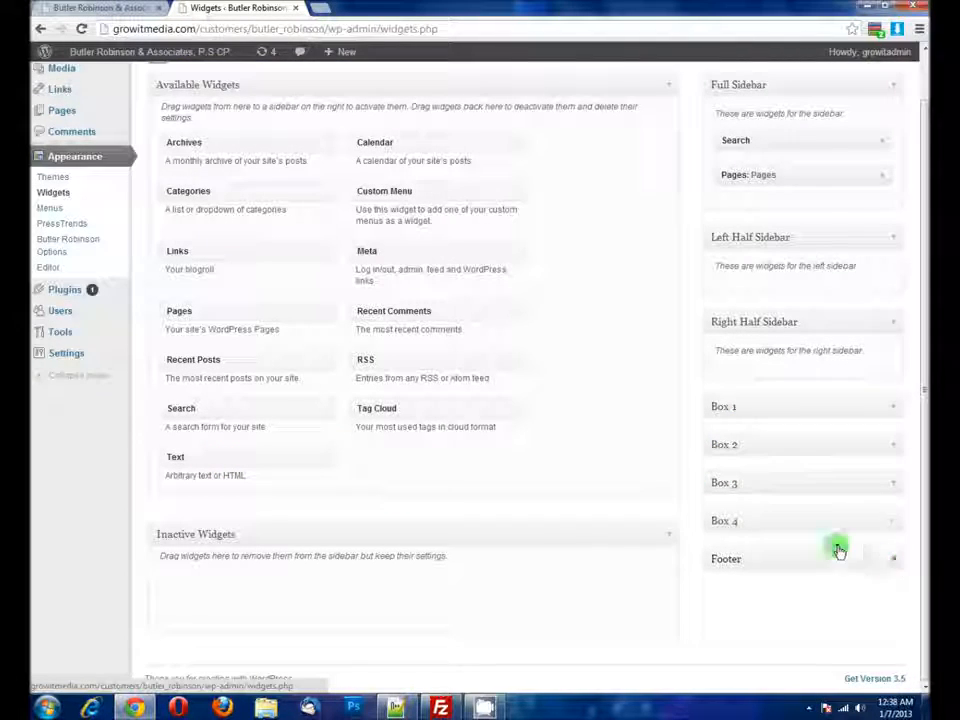
left_click(745, 564)
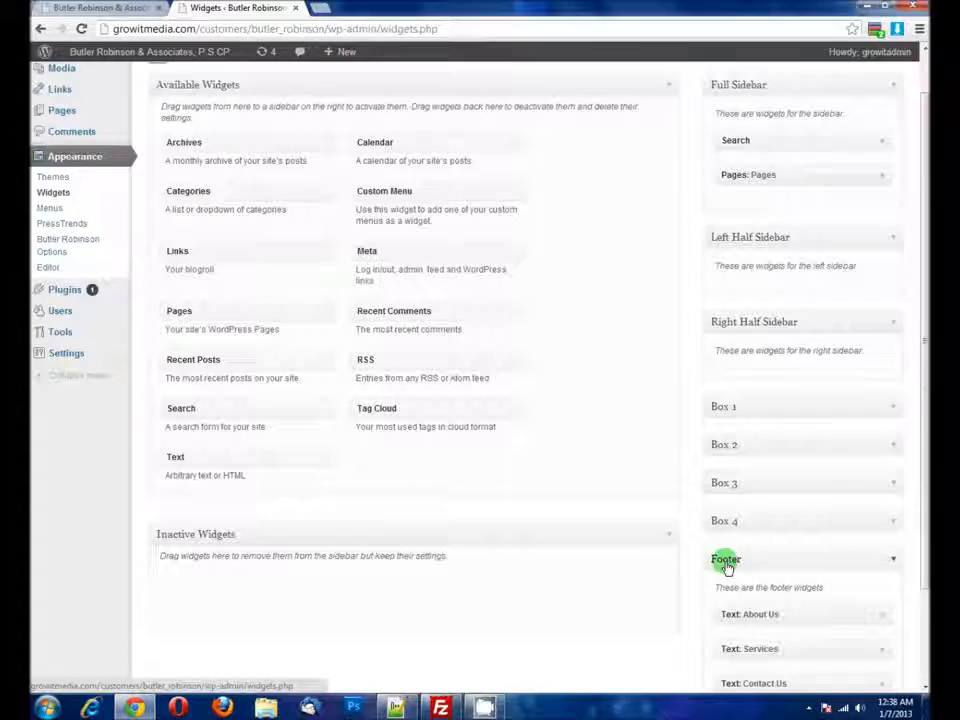
scroll(681, 514, "down", 3)
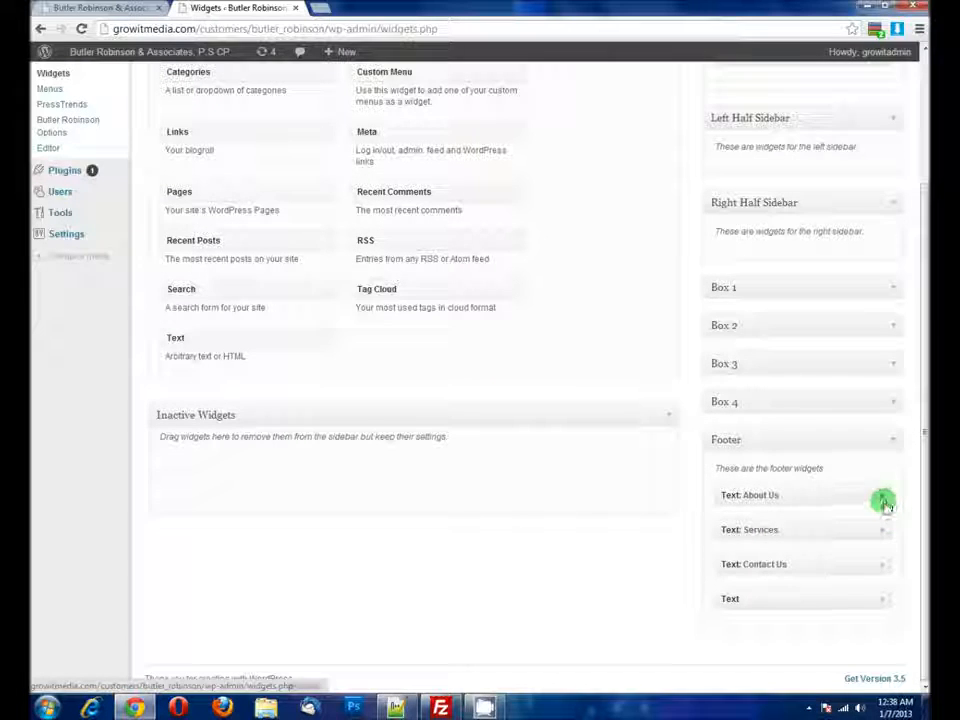
left_click(100, 7)
scroll(171, 204, "down", 5)
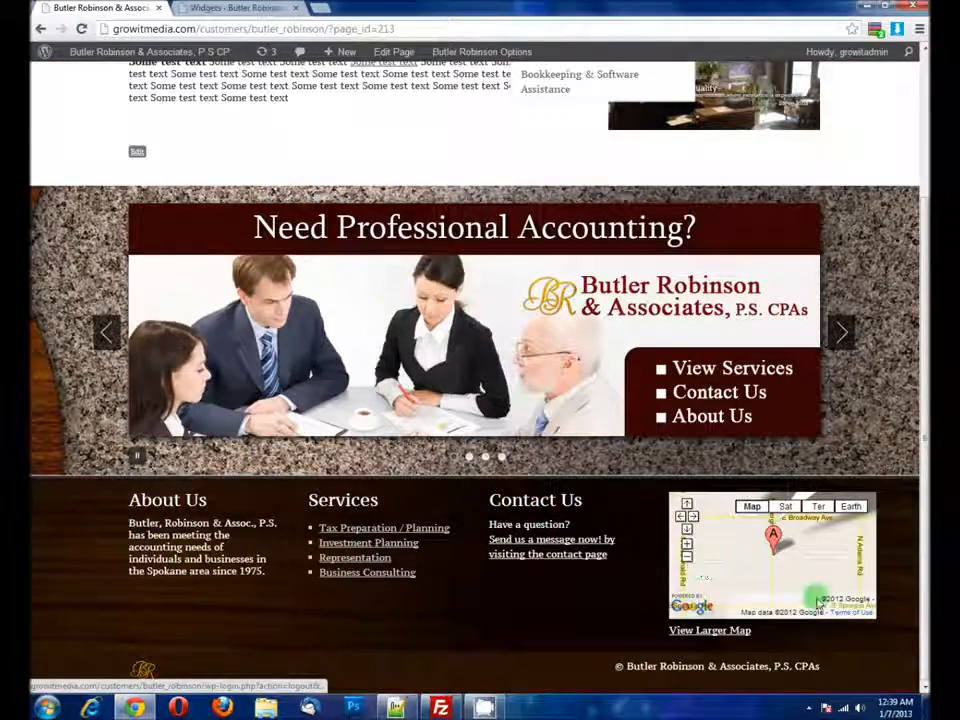
key("ctrl+Tab")
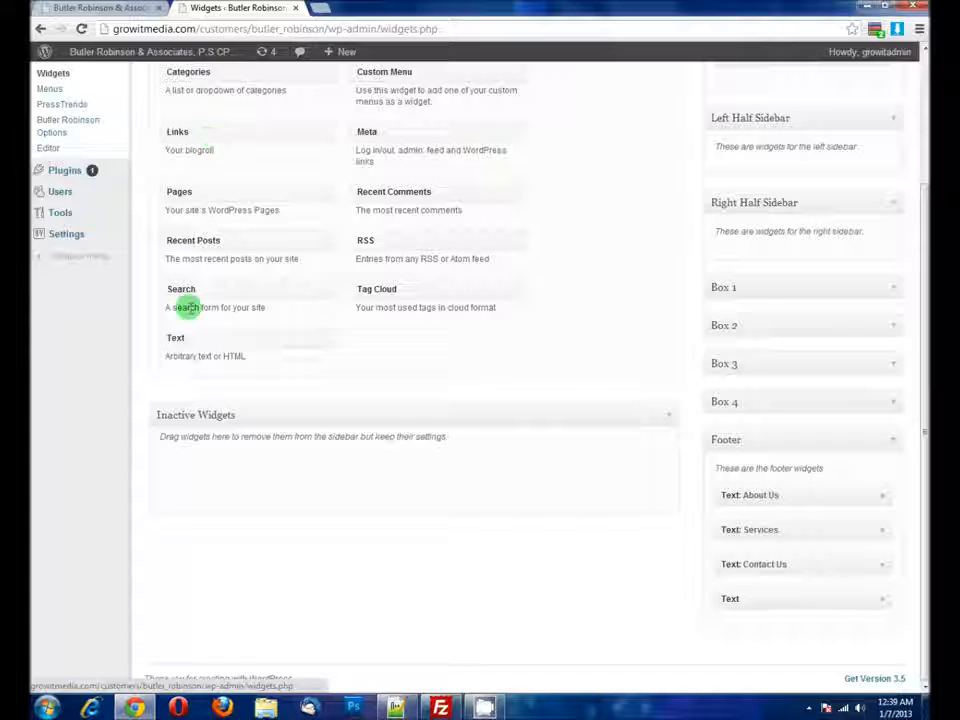
Step: Expand the About Us text widget in the Footer area and compare it with the About Us block on the live site
left_click(882, 499)
left_click(95, 8)
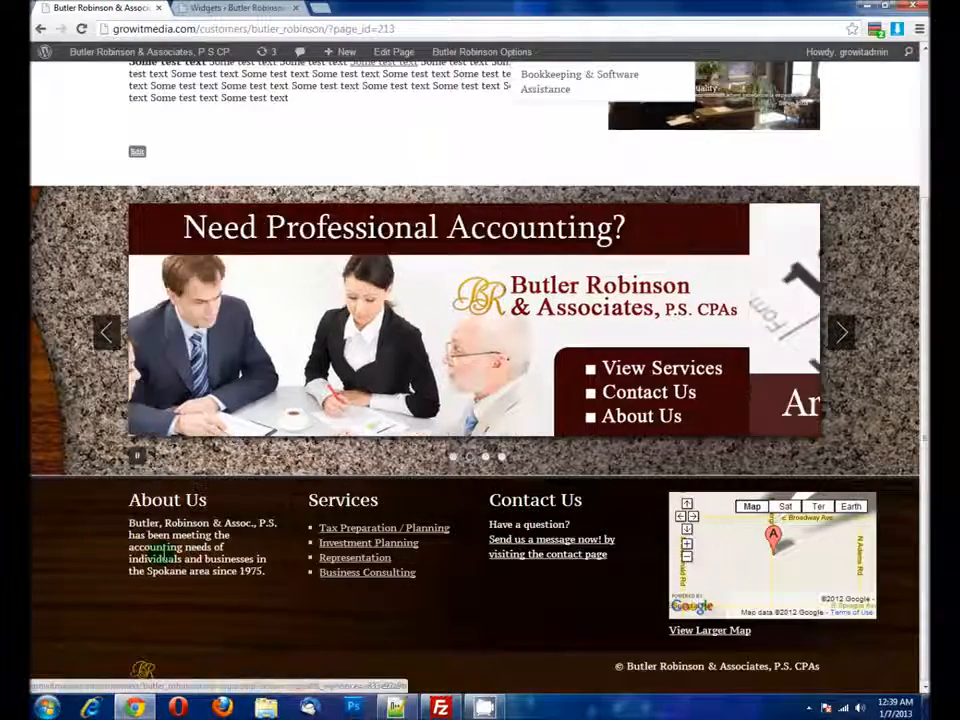
left_click(235, 8)
scroll(785, 465, "down", 2)
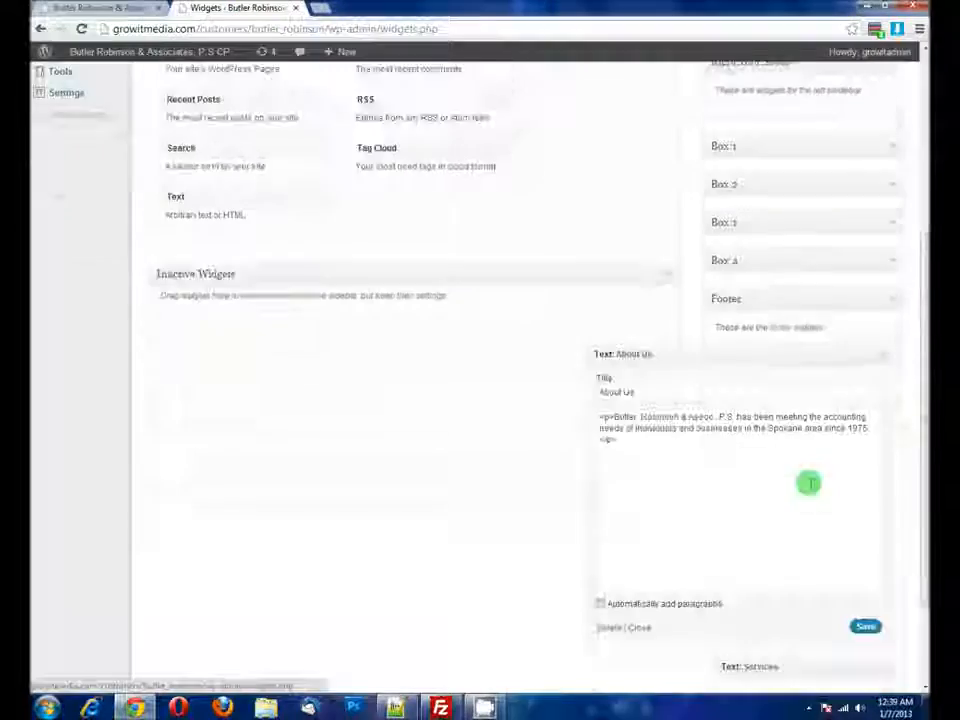
Step: Examine the About Us widget's title, body text and its opening and closing paragraph tags
left_click_drag(697, 387, 579, 390)
left_click(620, 391)
left_click_drag(623, 442, 576, 409)
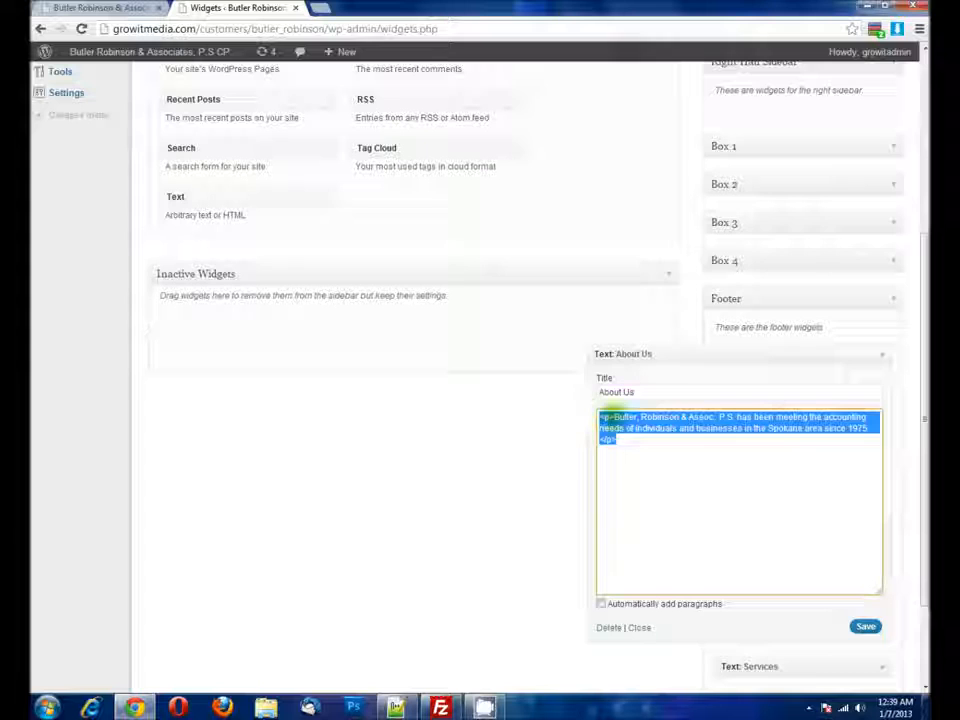
left_click(606, 414)
left_click_drag(612, 417, 590, 418)
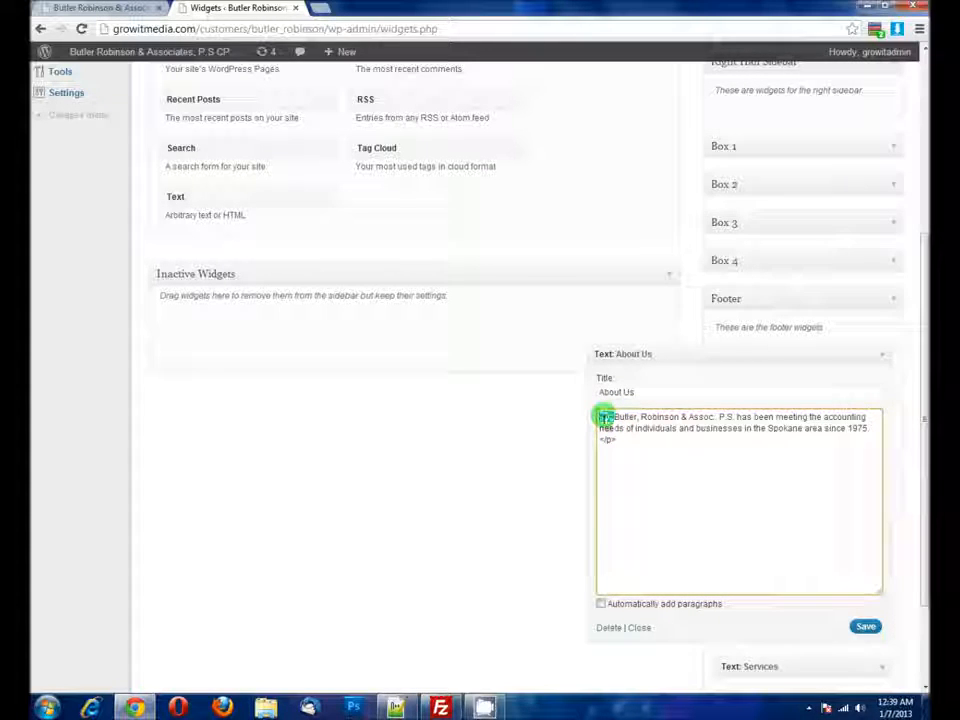
left_click_drag(601, 439, 619, 440)
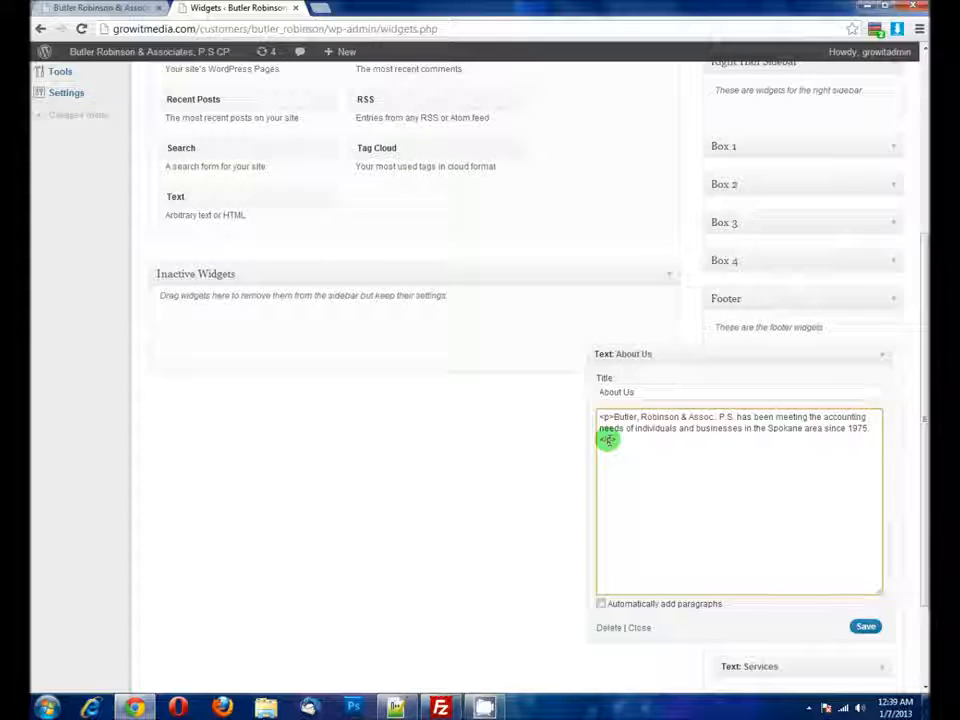
Step: Remove the opening <p> and closing </p> tags from the About Us footer widget's text and save the widget
left_click_drag(621, 440, 582, 441)
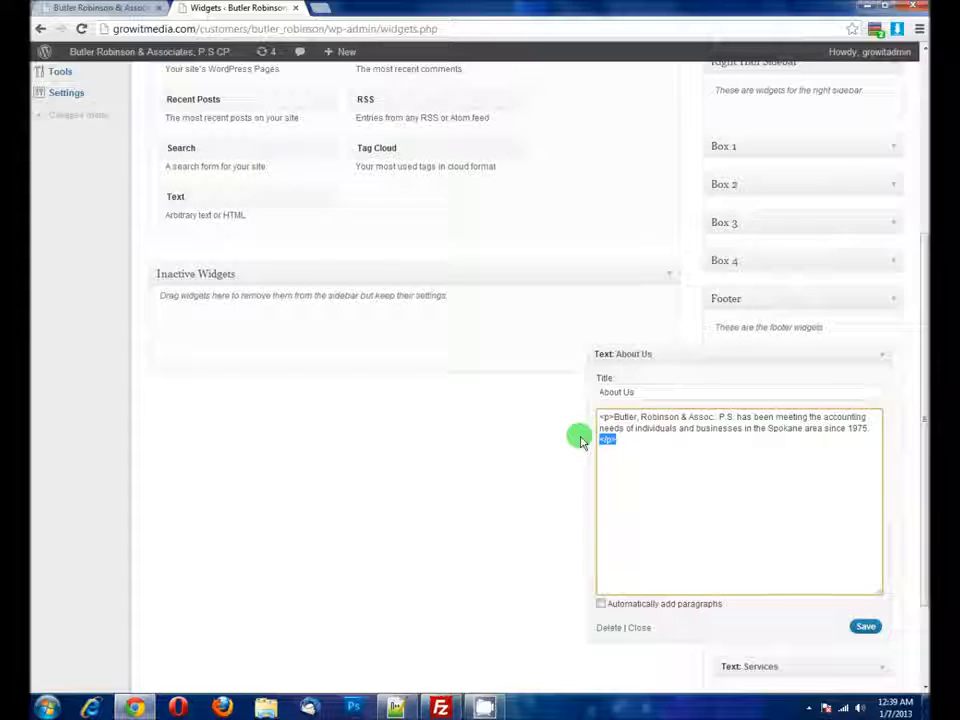
key("Delete")
left_click_drag(614, 419, 600, 418)
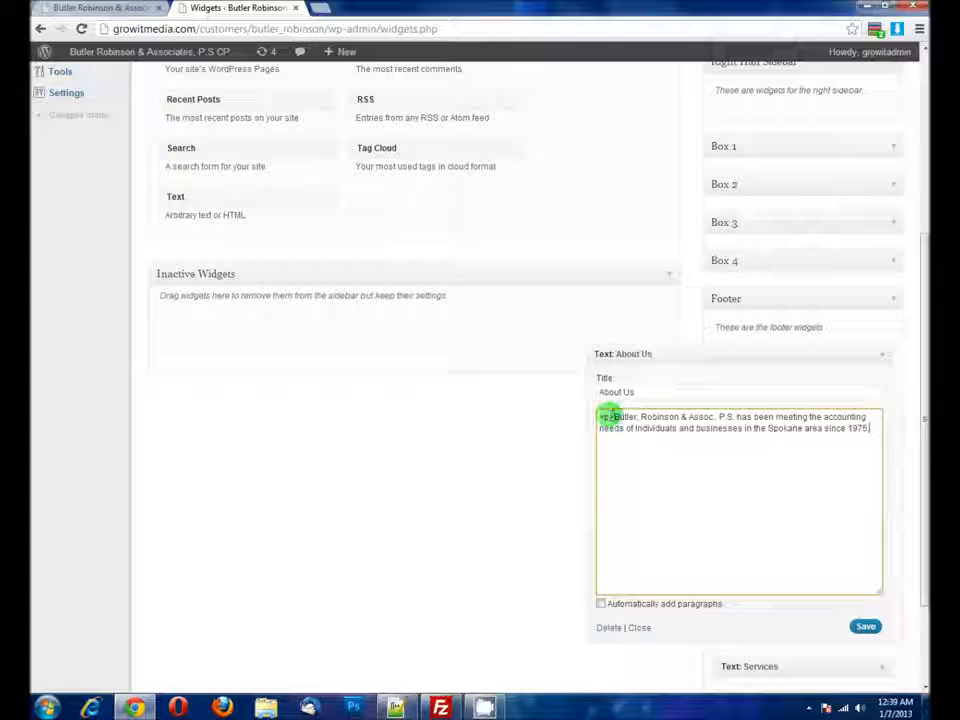
key("Delete")
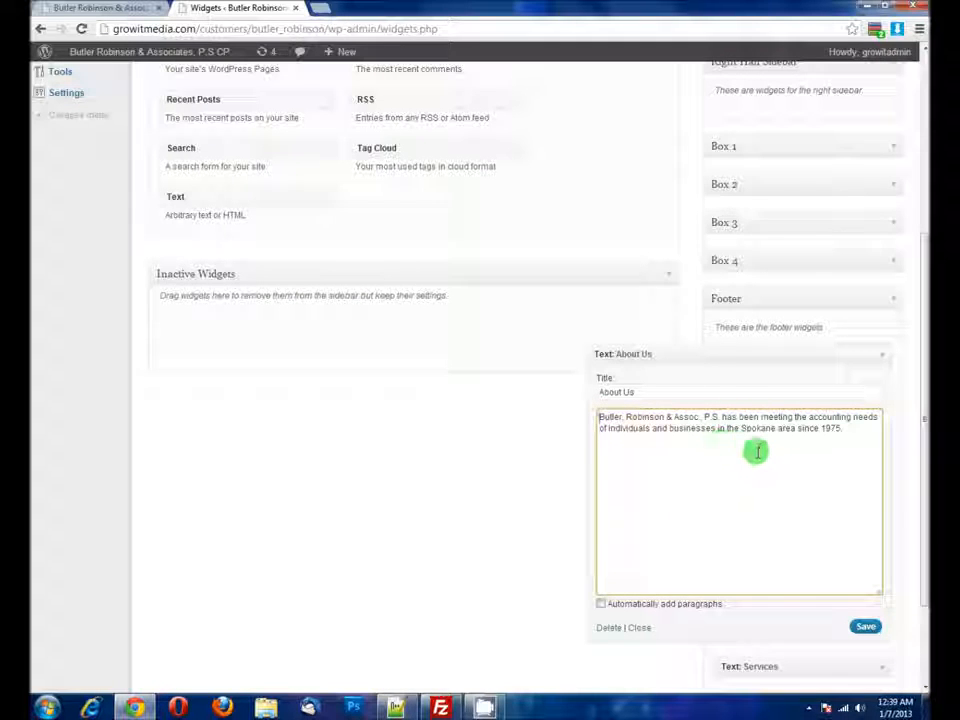
left_click(865, 626)
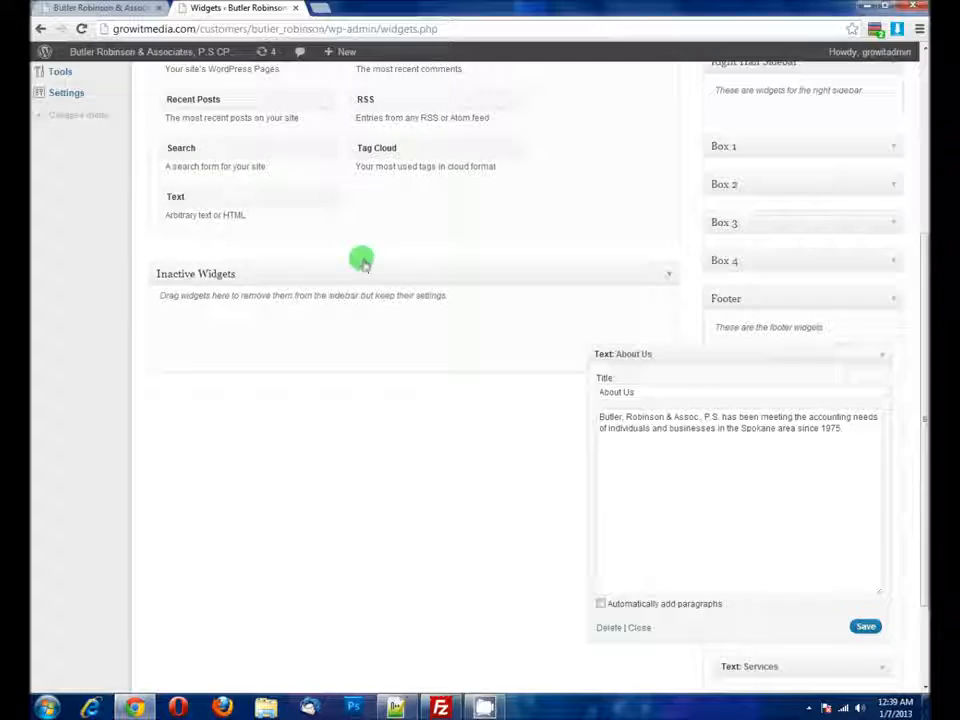
Step: Reload the live site, check the About Us text in the footer, and open the About Us page
left_click(95, 8)
key("F5")
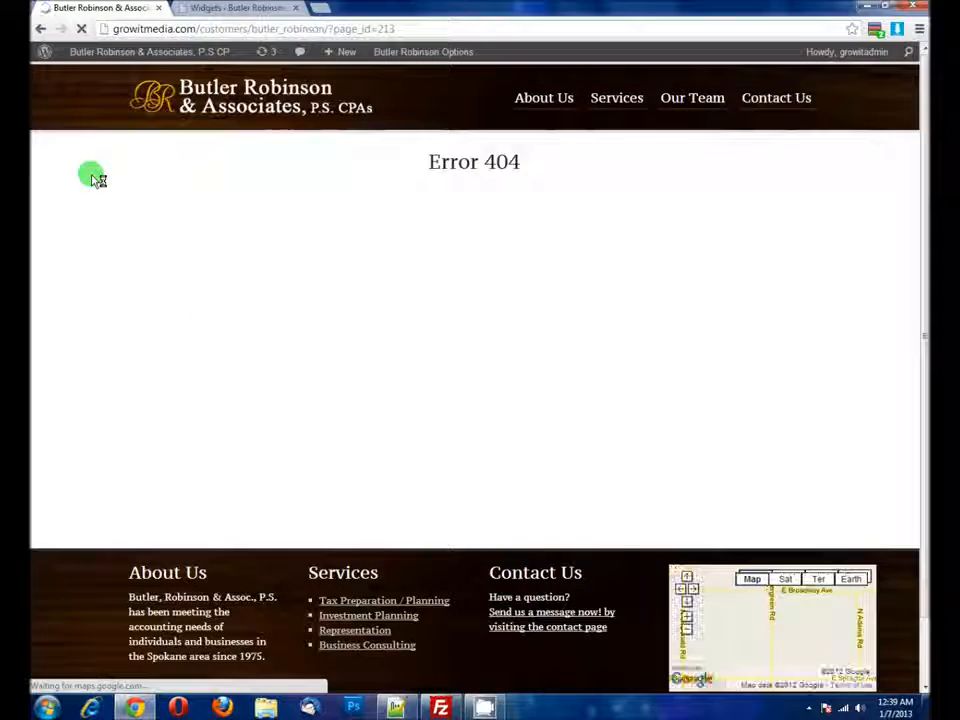
scroll(165, 239, "down", 1)
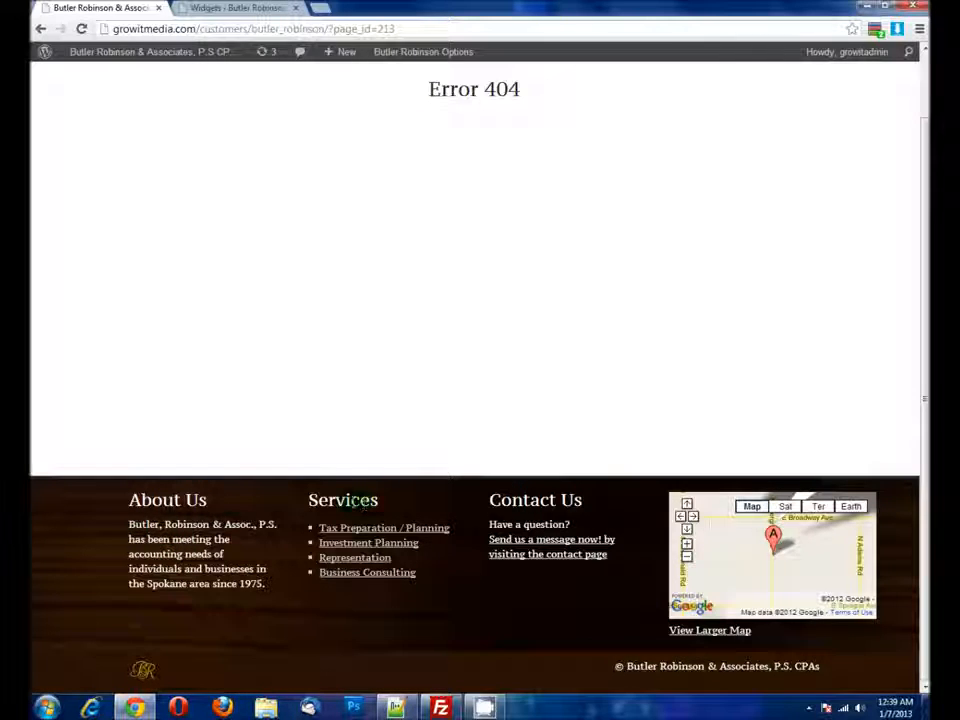
scroll(330, 358, "up", 1)
left_click(550, 98)
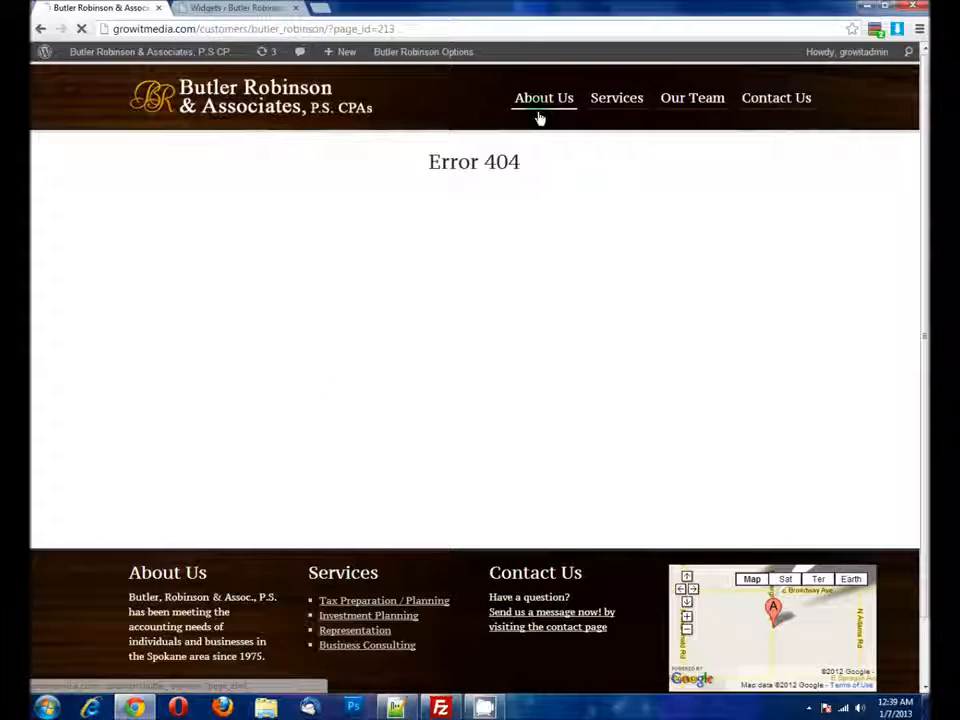
Step: Check the footer of the live About Us page and collapse the About Us text widget in the Footer area
scroll(454, 186, "down", 5)
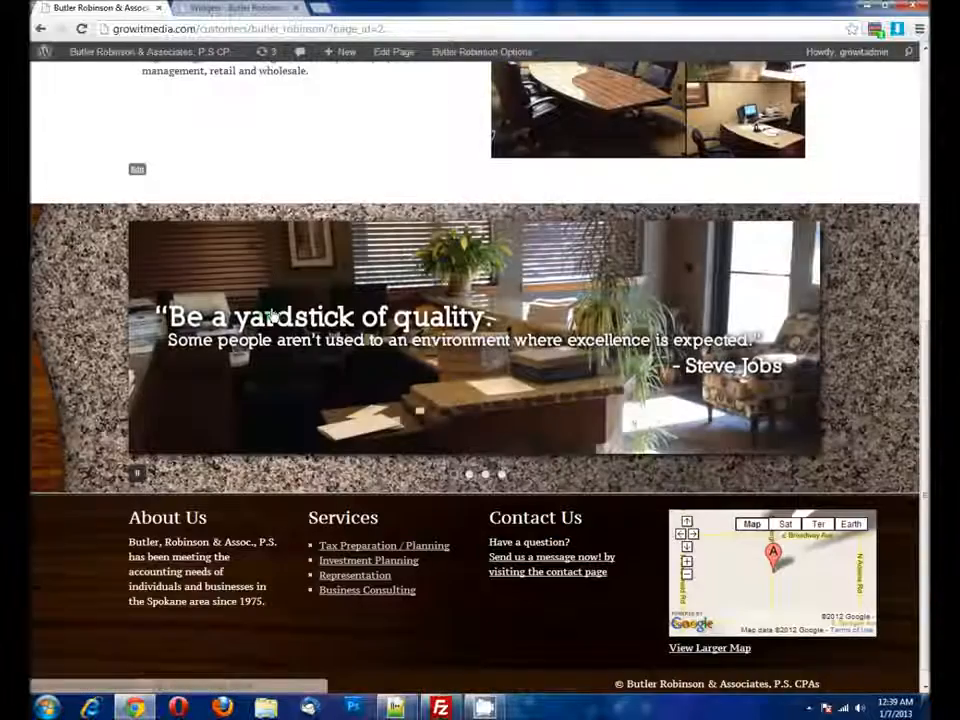
scroll(272, 316, "down", 1)
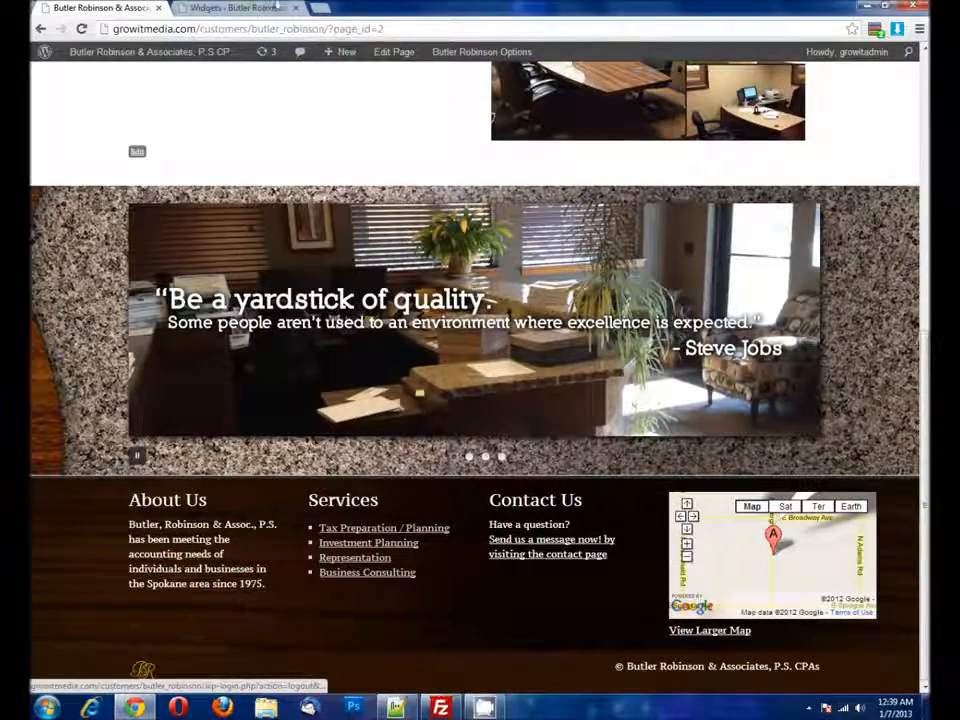
left_click(275, 6)
left_click(876, 355)
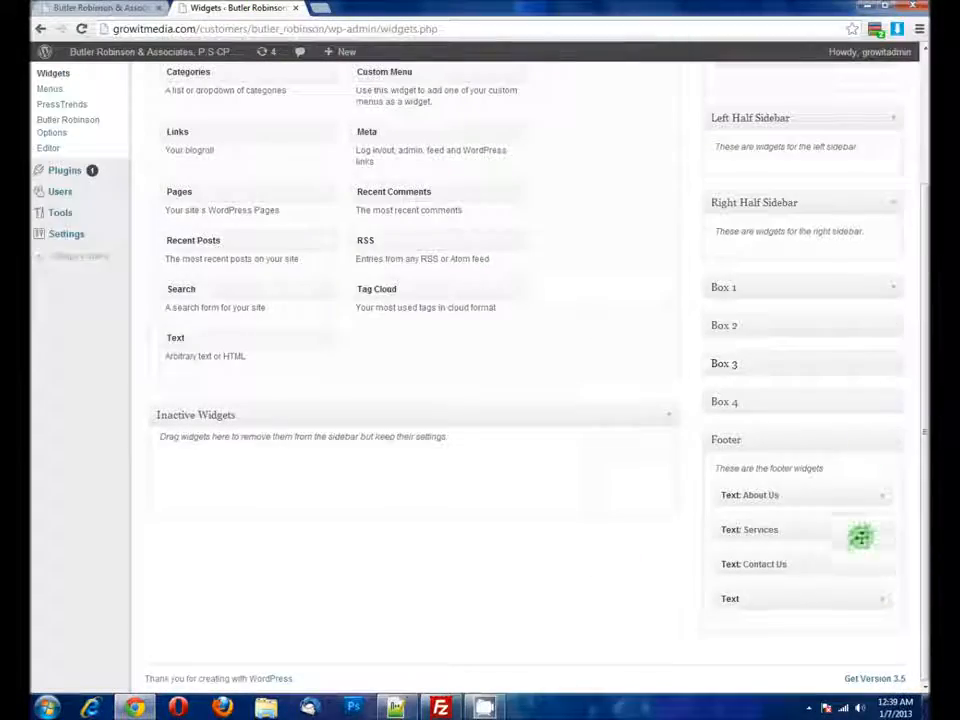
Step: Expand the Services footer widget, examine its bulleted list of service links, and collapse the widget
left_click(879, 529)
scroll(780, 514, "down", 3)
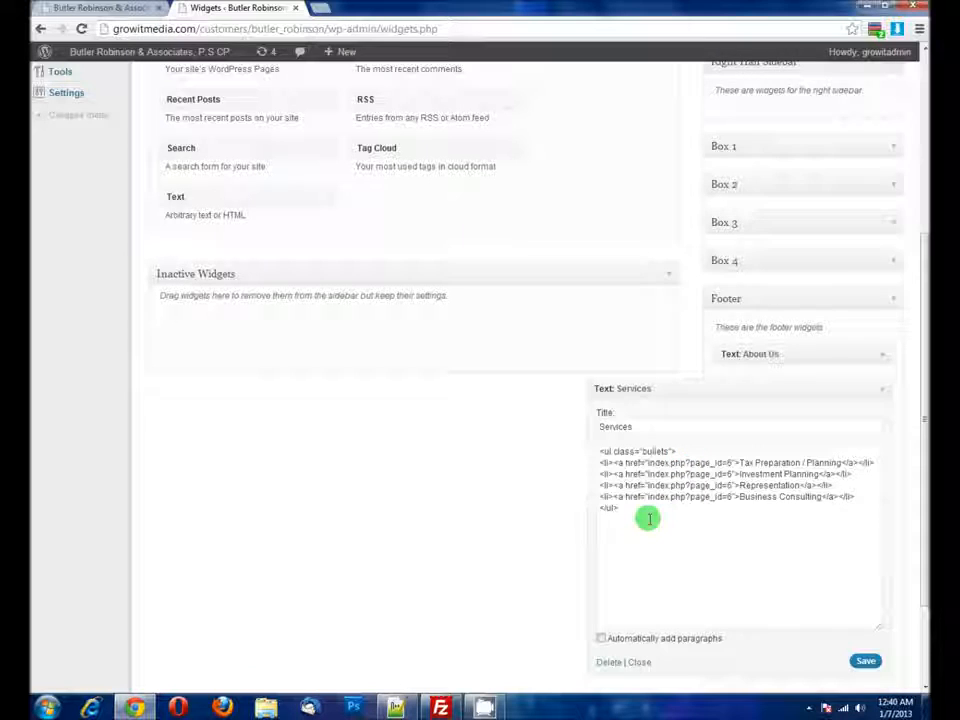
scroll(642, 514, "down", 1)
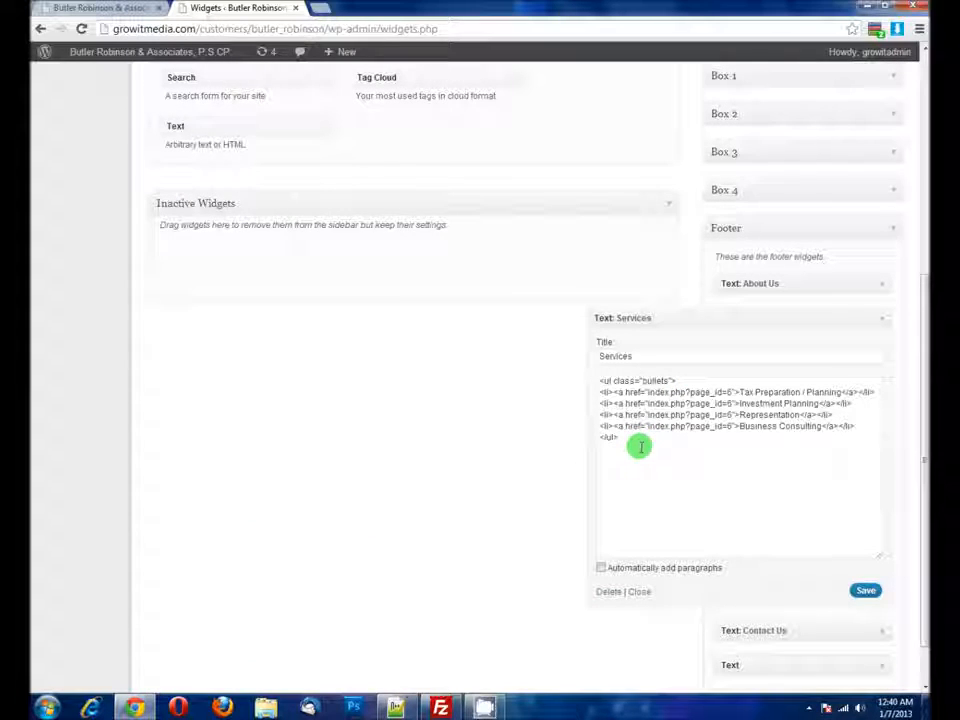
left_click(882, 319)
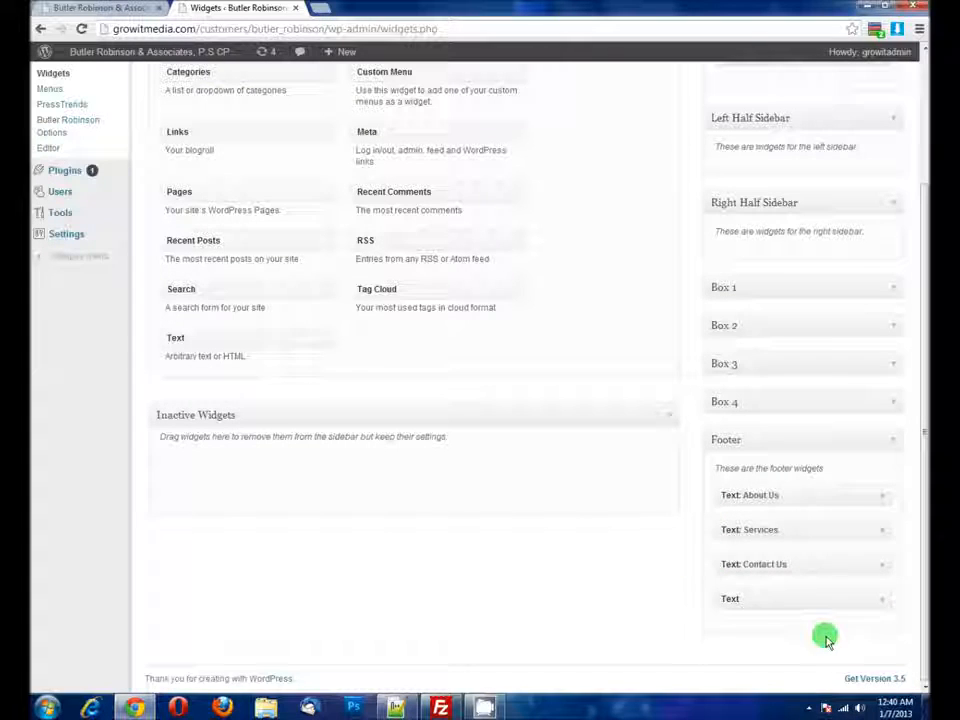
Step: Expand the untitled text widget in the Footer area and compare it with the map in the live site's footer
left_click(881, 598)
scroll(611, 531, "down", 3)
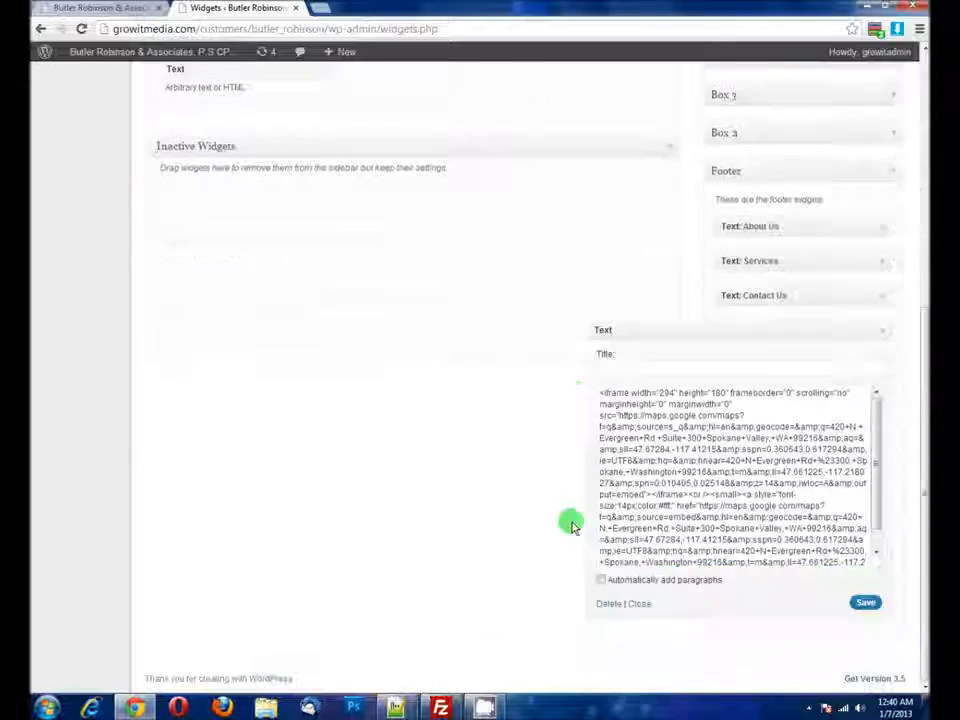
left_click(108, 11)
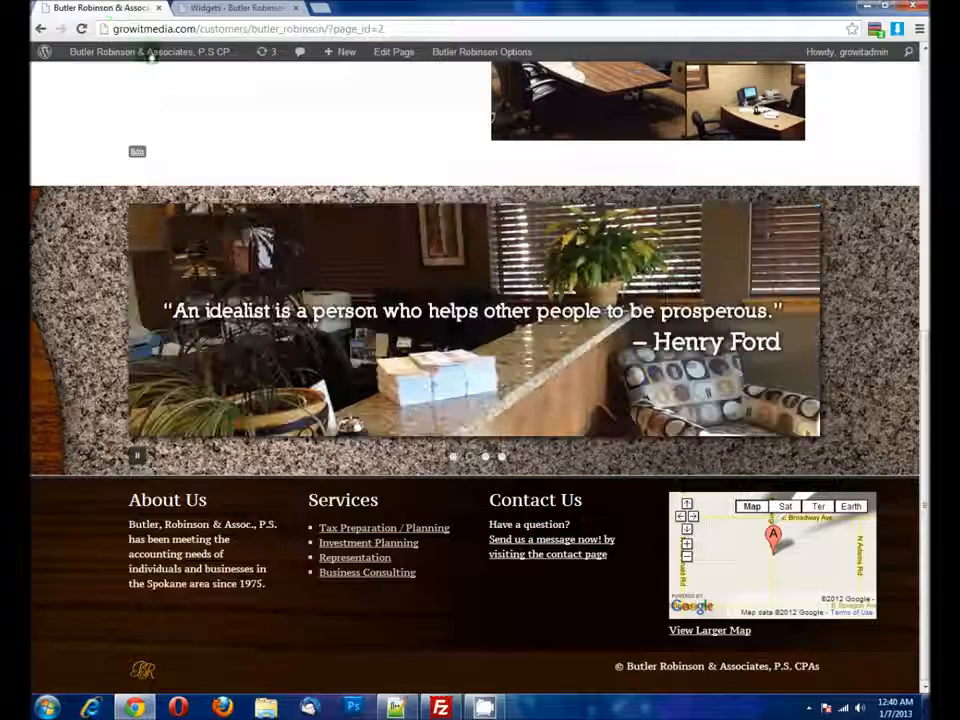
left_click(224, 8)
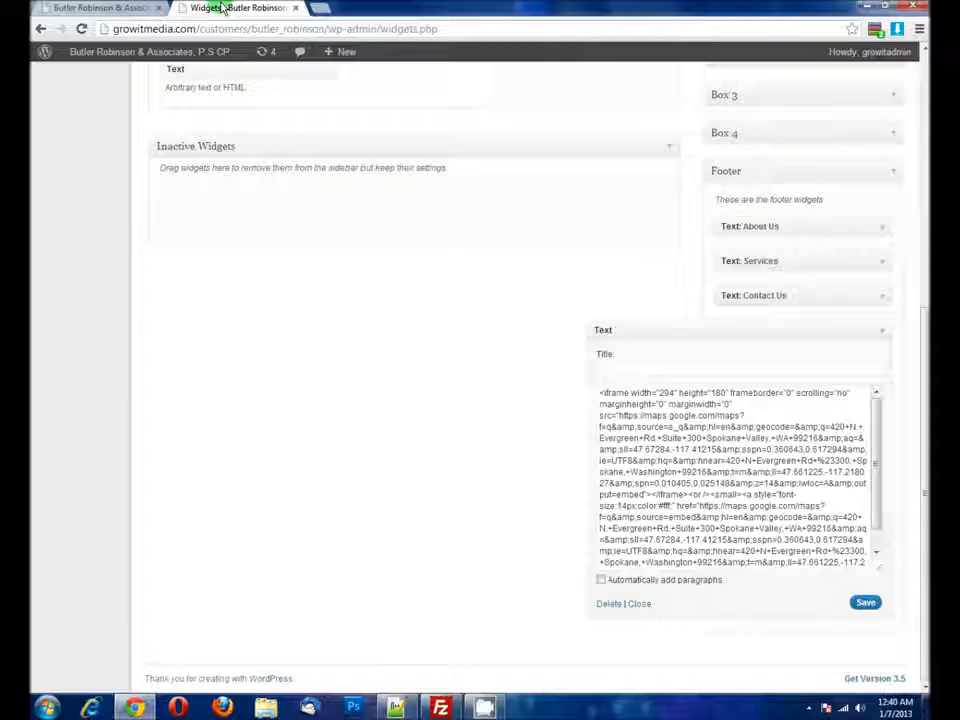
Step: Examine the untitled footer widget's title field and its complete Google Maps iframe embed code
left_click(609, 364)
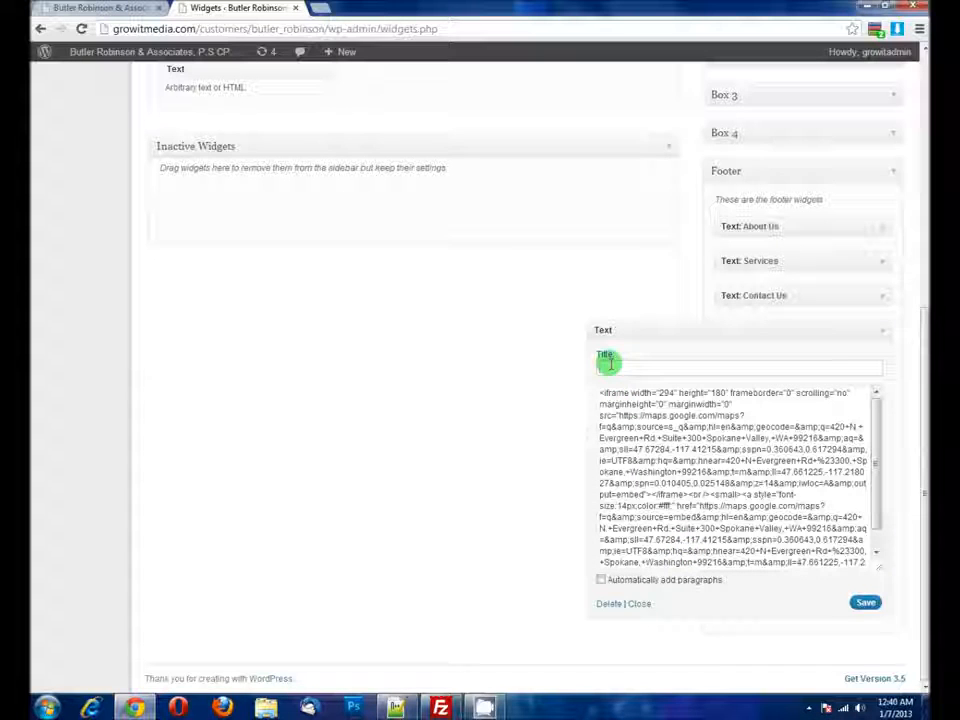
left_click_drag(602, 394, 833, 560)
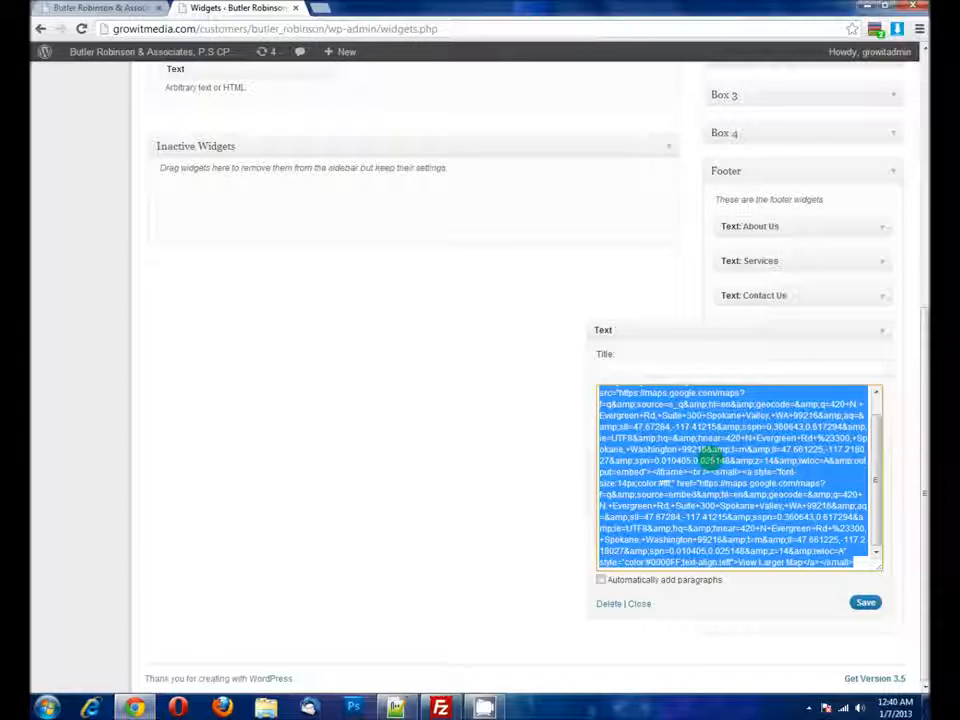
left_click(711, 458)
scroll(709, 460, "up", 5)
scroll(658, 544, "down", 3)
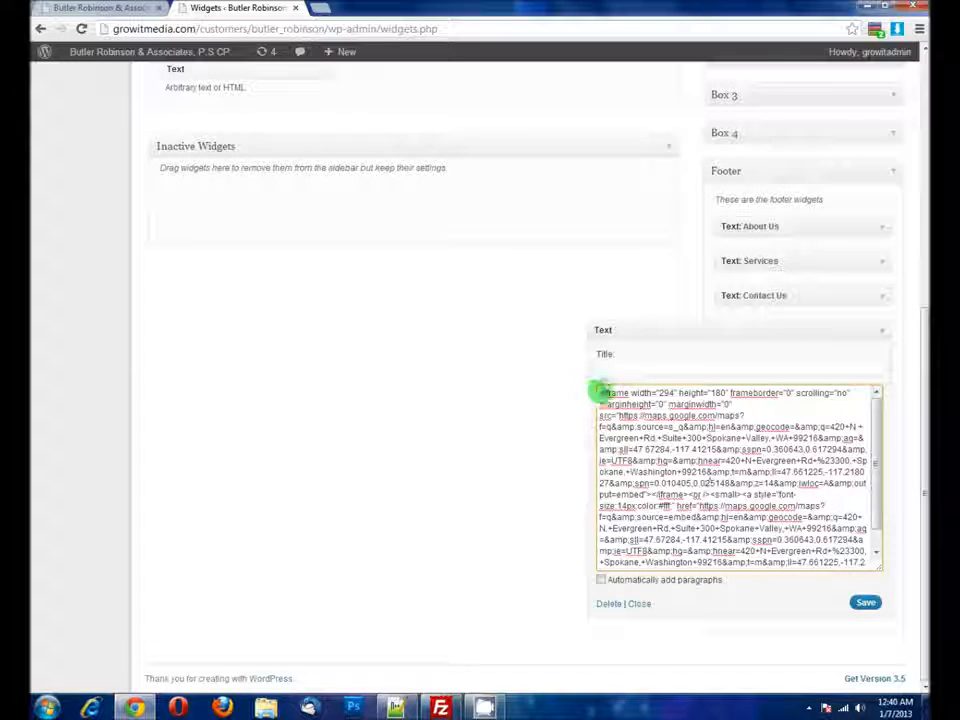
left_click_drag(600, 392, 828, 567)
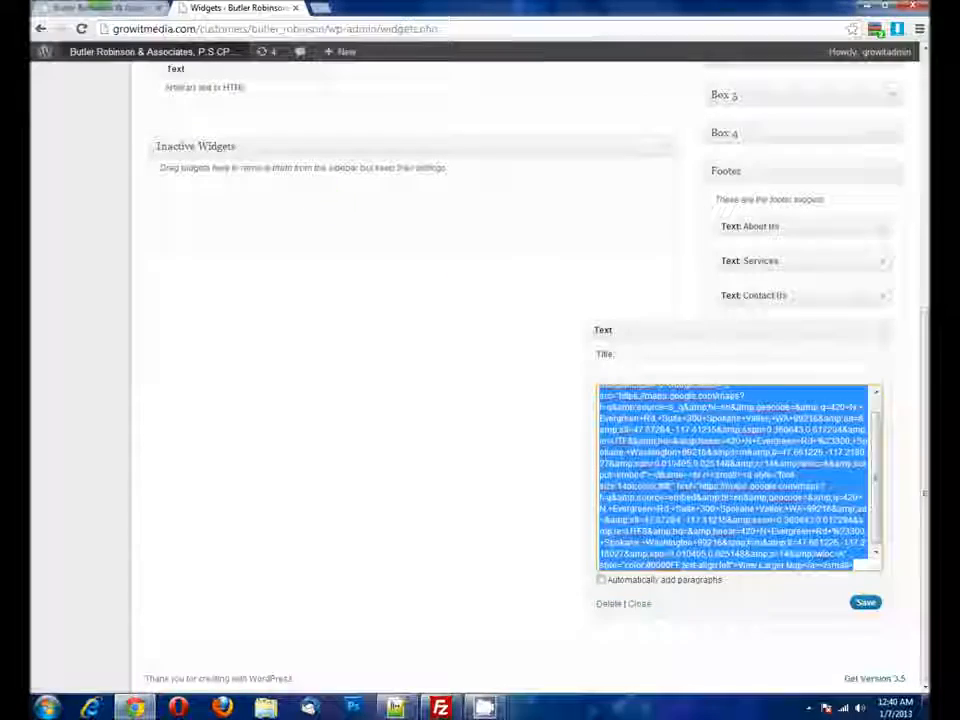
Step: Pan the embedded footer map on the live site, view the larger Google Maps version, and return to the site
left_click(92, 8)
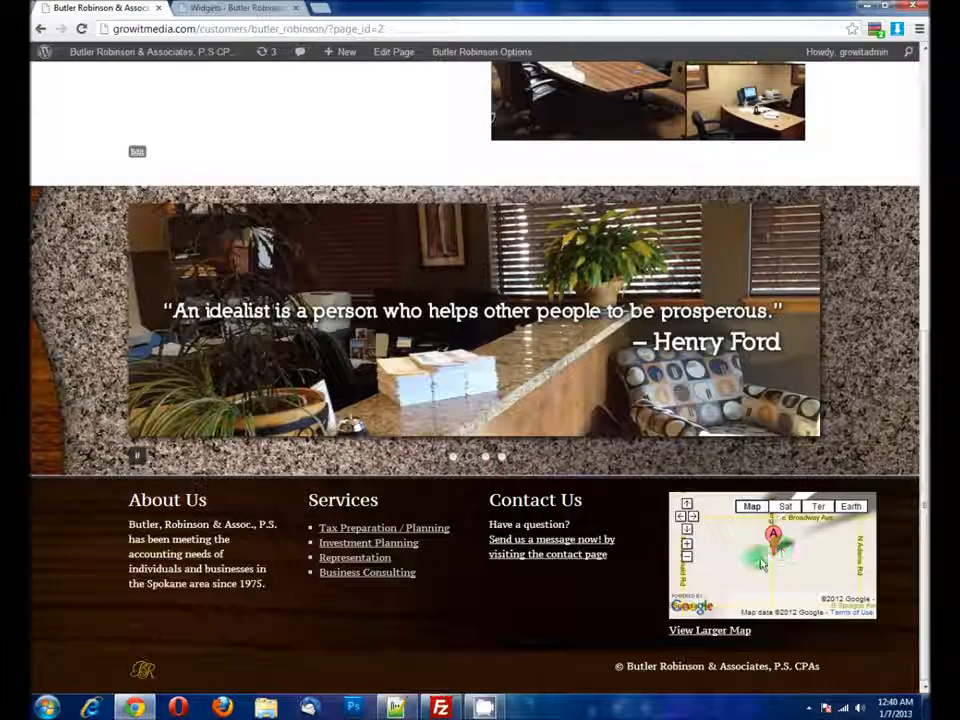
mouse_move(764, 566)
left_mouse_down()
mouse_move(773, 567)
mouse_move(748, 572)
mouse_move(732, 558)
left_mouse_up()
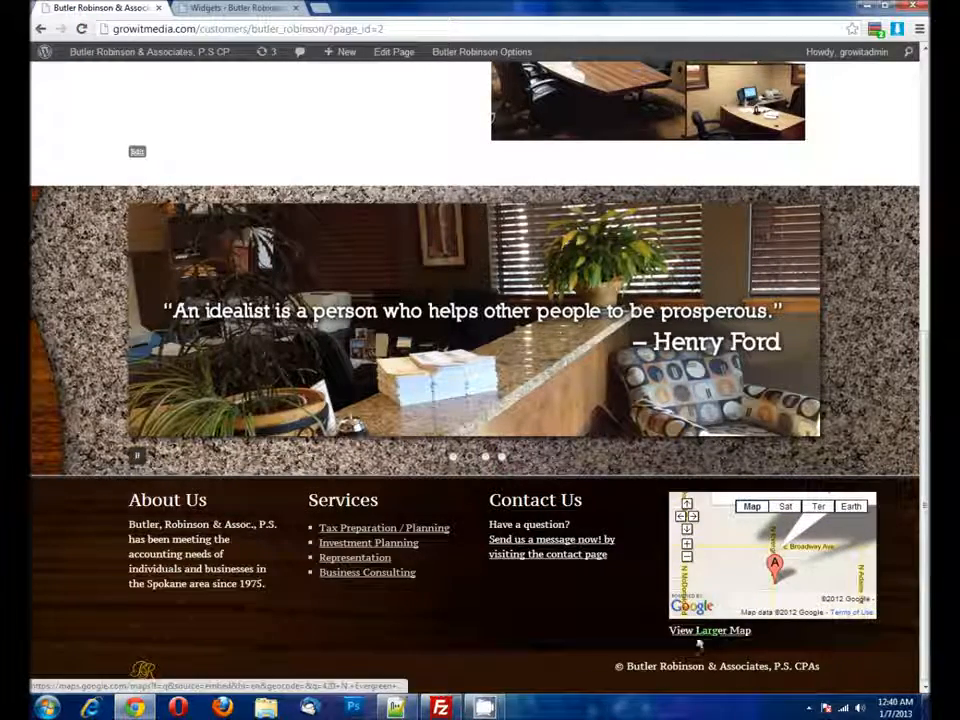
left_click(730, 630)
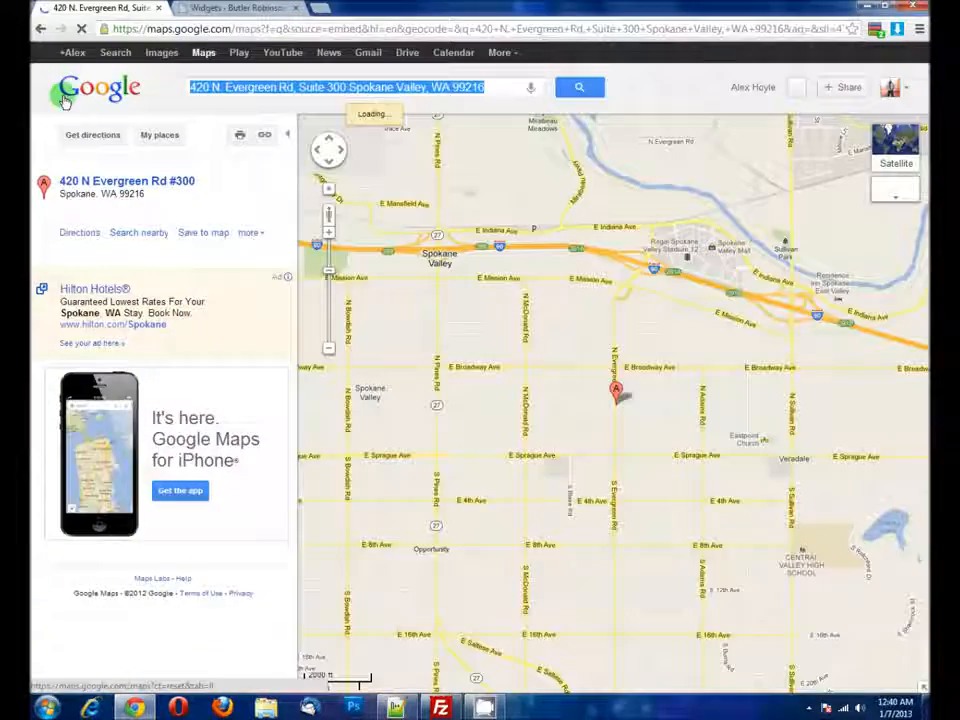
left_click(42, 31)
Step: Examine the live About Us page, including the "Experienced, Driven, Expeditious." callout above the page heading
scroll(408, 418, "down", 5)
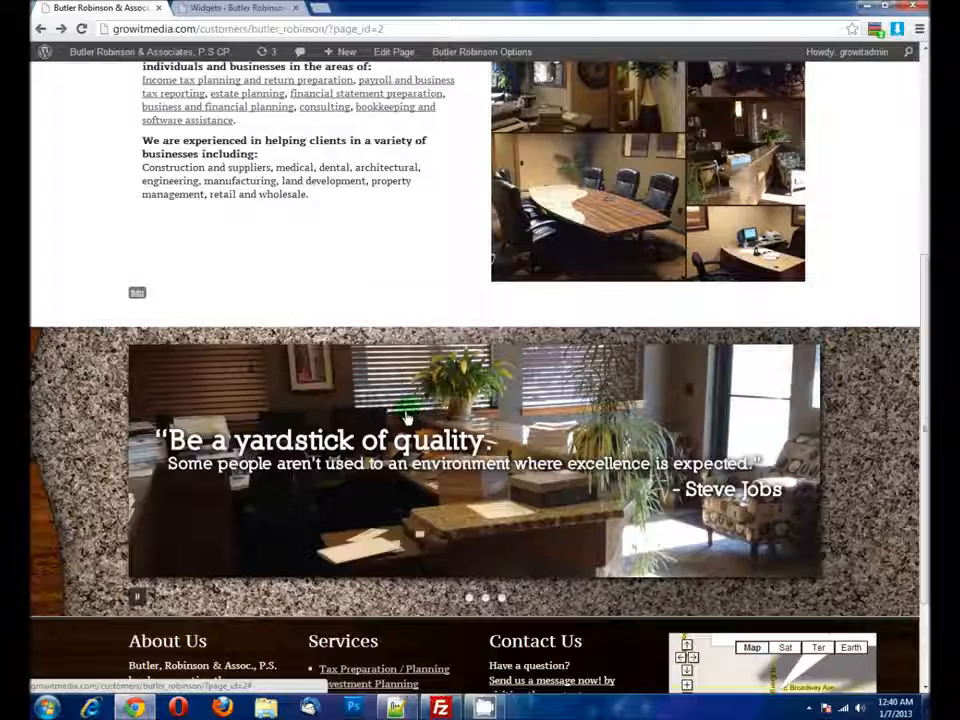
scroll(408, 414, "up", 5)
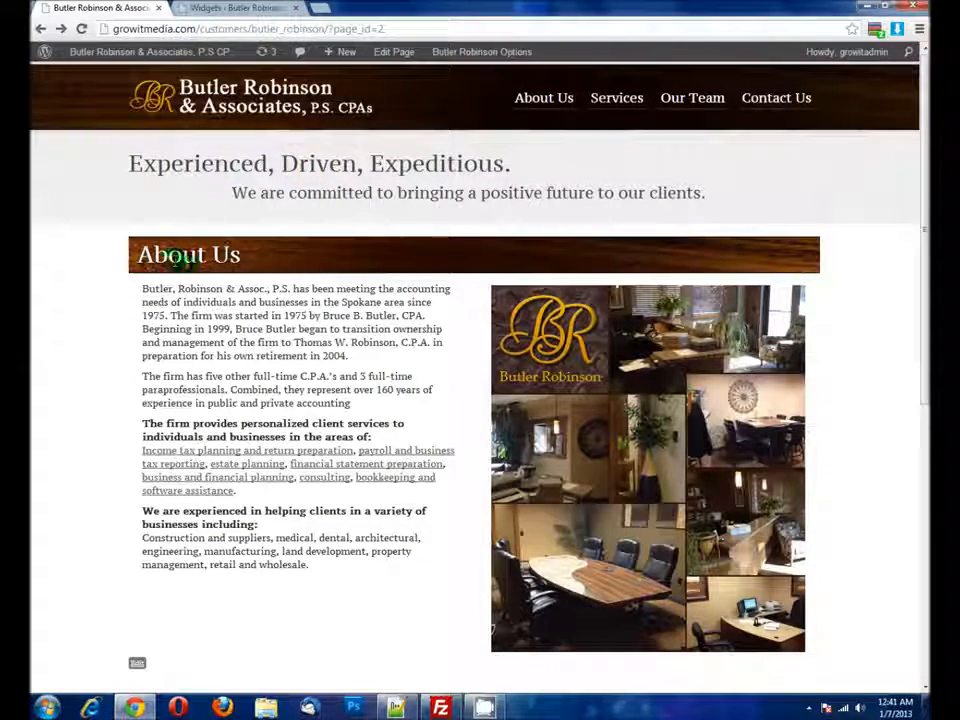
left_click_drag(133, 159, 729, 197)
left_click(690, 189)
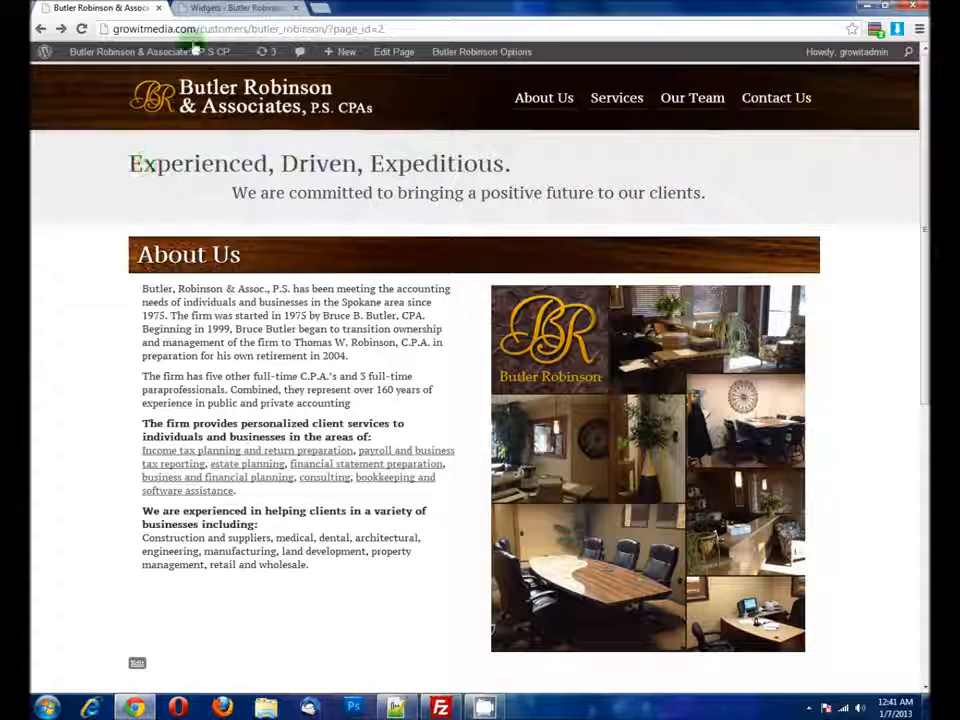
Step: Open the About Us page for editing in the WordPress admin
left_click(200, 8)
scroll(365, 292, "up", 5)
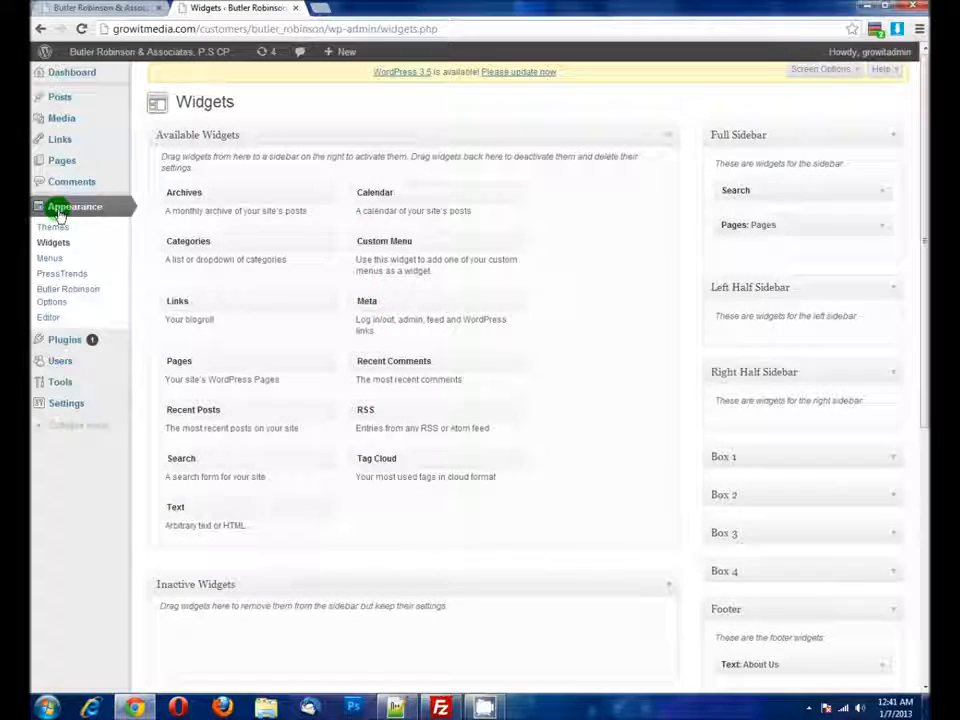
mouse_move(55, 160)
left_click(170, 163)
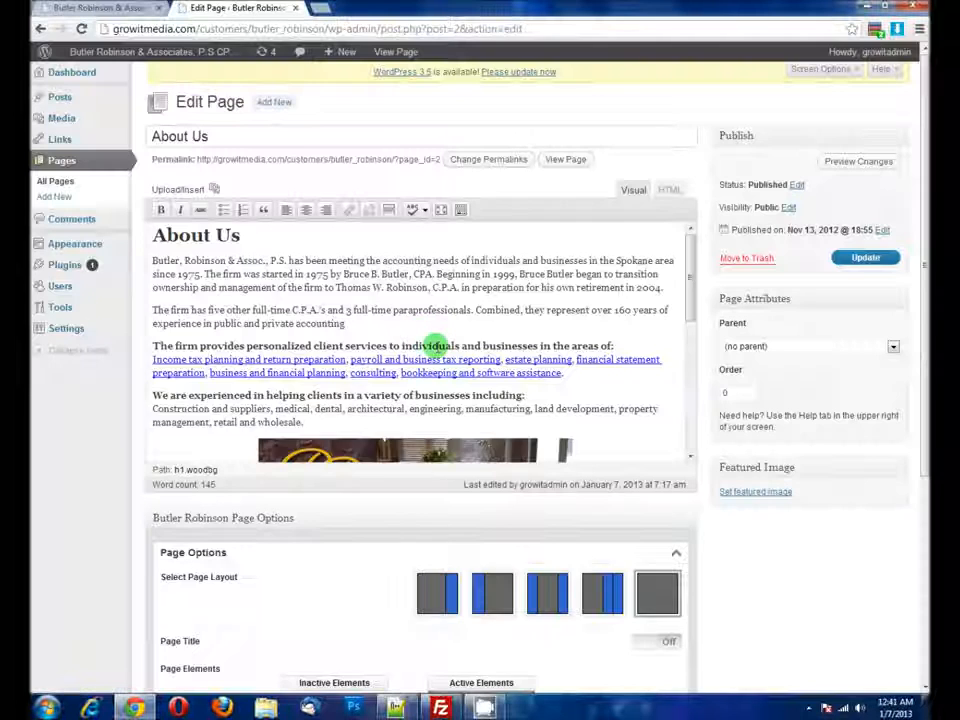
Step: Examine the About Us page's layout options and its inactive and active page elements
scroll(280, 443, "down", 4)
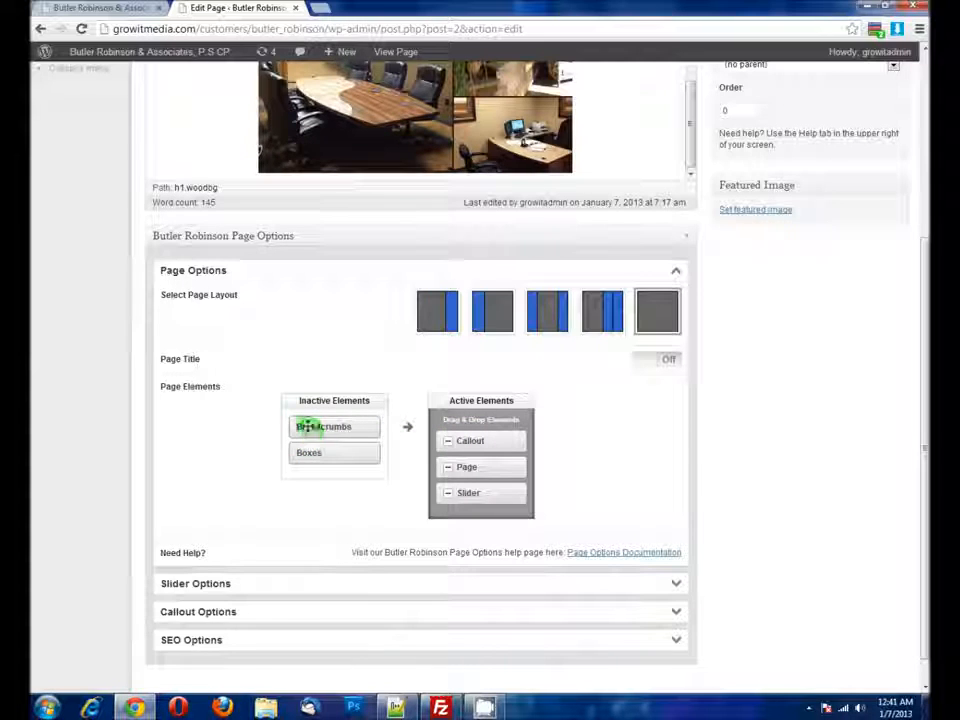
left_click_drag(309, 453, 366, 458)
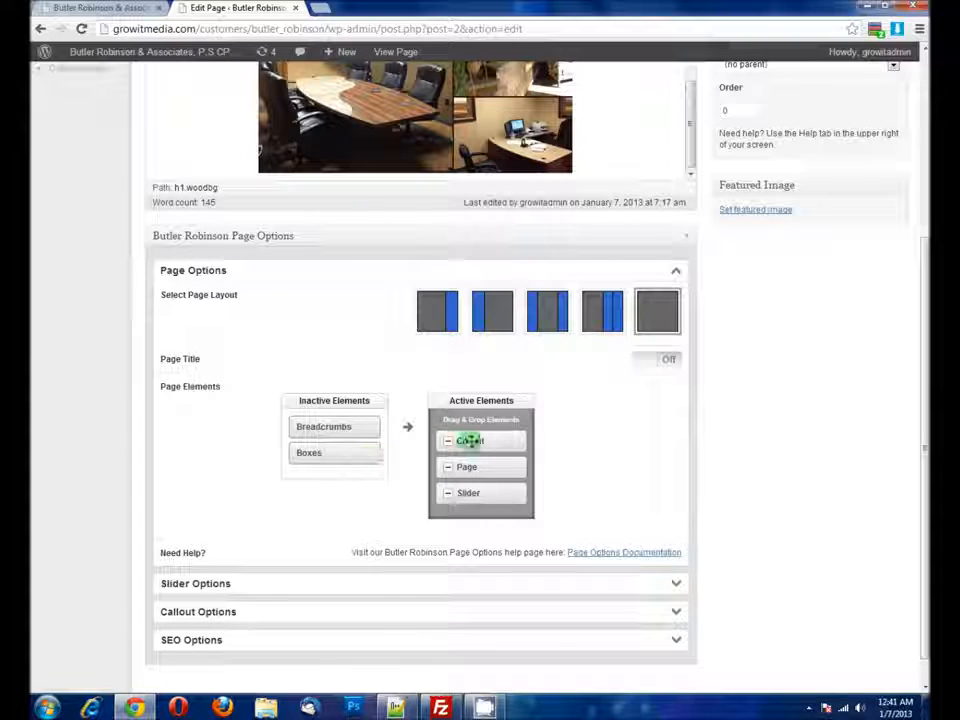
mouse_move(467, 493)
left_mouse_down()
mouse_move(467, 468)
mouse_move(476, 467)
mouse_move(463, 470)
left_mouse_up()
scroll(207, 517, "down", 1)
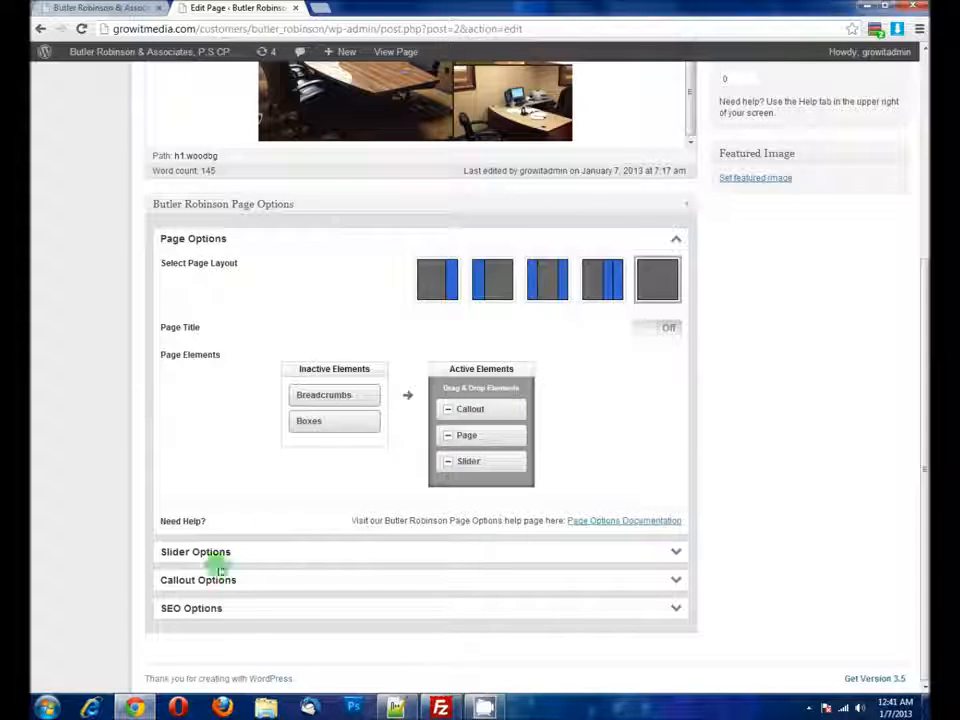
Step: Expand the page's Callout Options and compare the callout text with the callout on the live About Us page
left_click(246, 582)
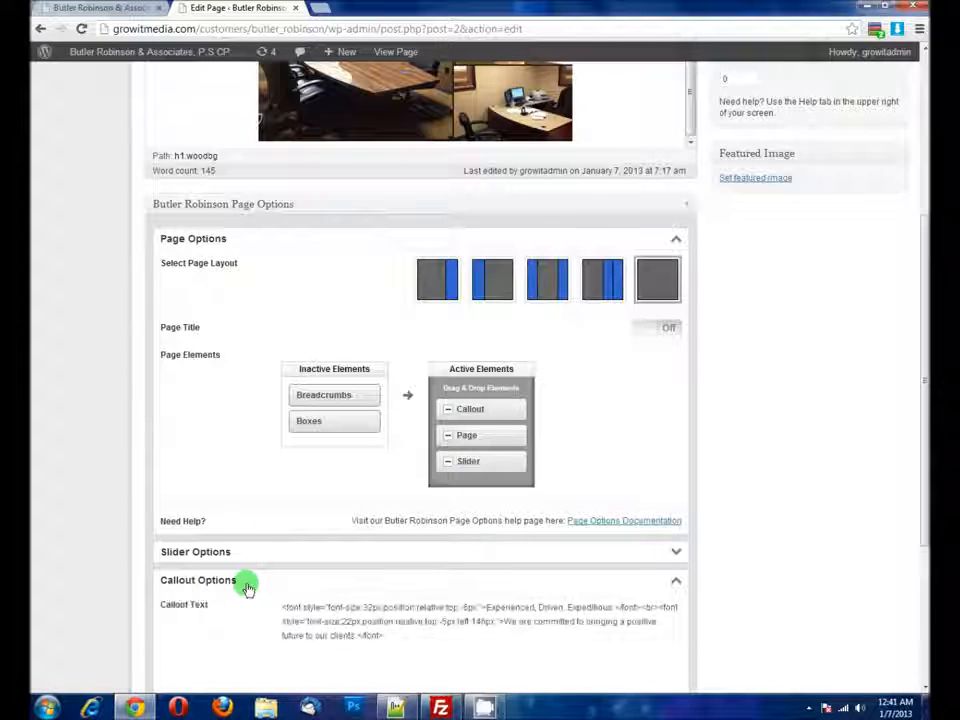
scroll(256, 583, "down", 2)
left_click_drag(409, 443, 240, 379)
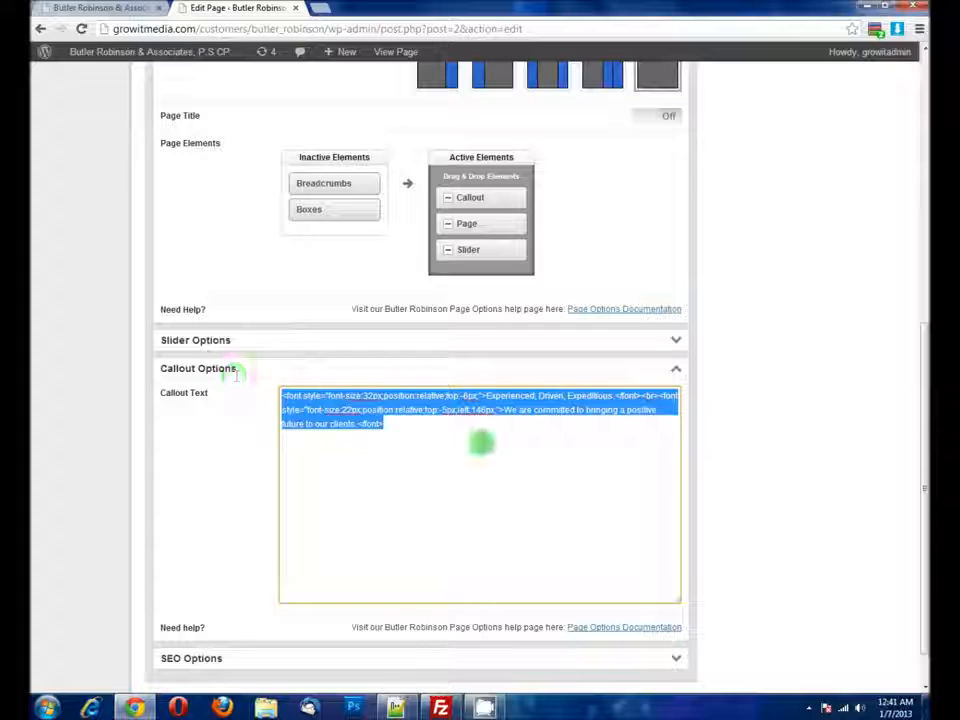
left_click(480, 443)
left_click(95, 8)
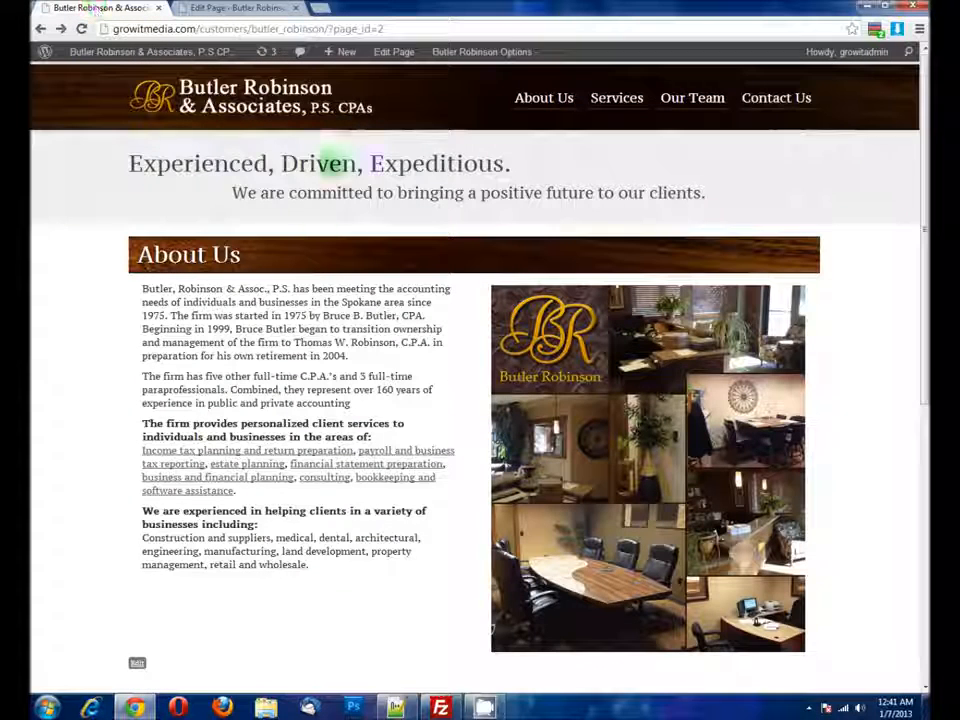
left_click(231, 8)
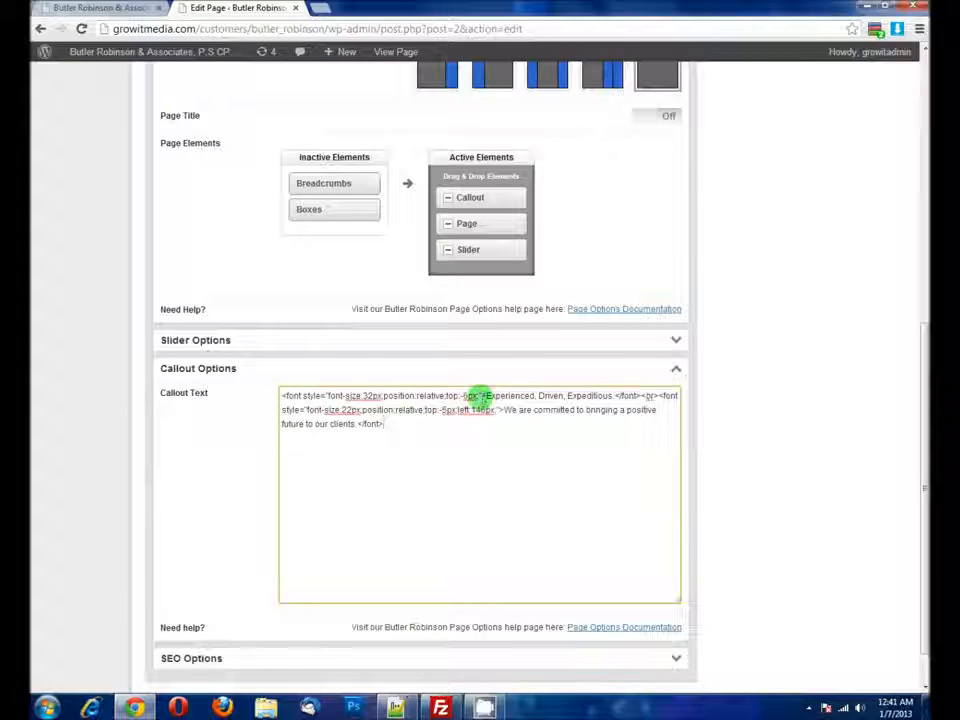
Step: Remove all opening and closing font tags from the callout text, keeping both sentences and the <br> between them
left_click(482, 394)
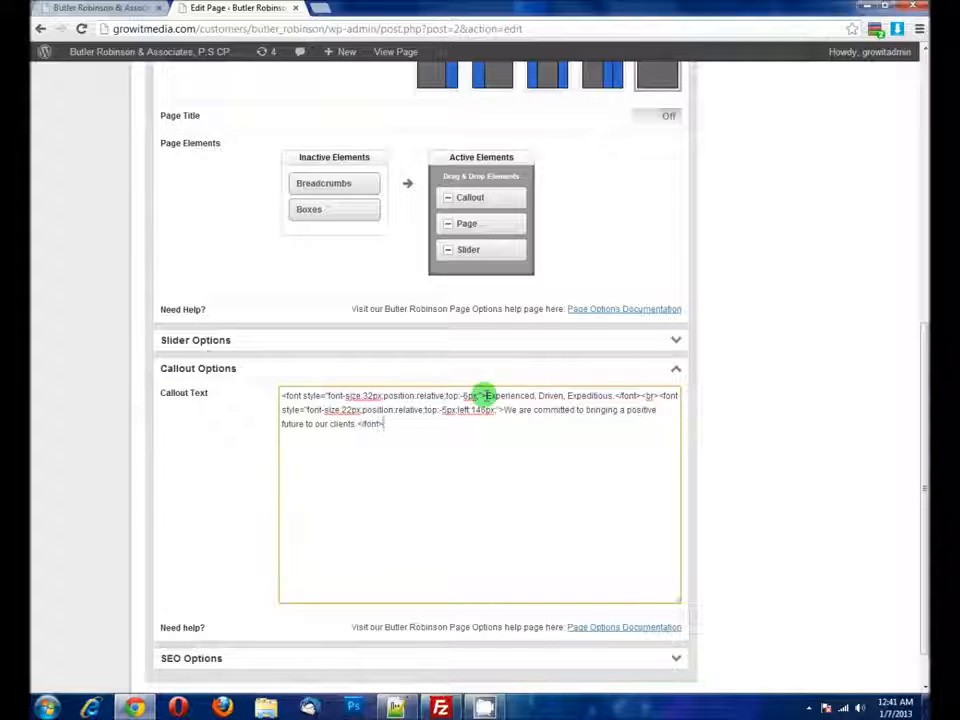
key("ctrl+a")
left_click_drag(484, 394, 221, 388)
key("Delete")
left_click_drag(437, 396, 456, 407)
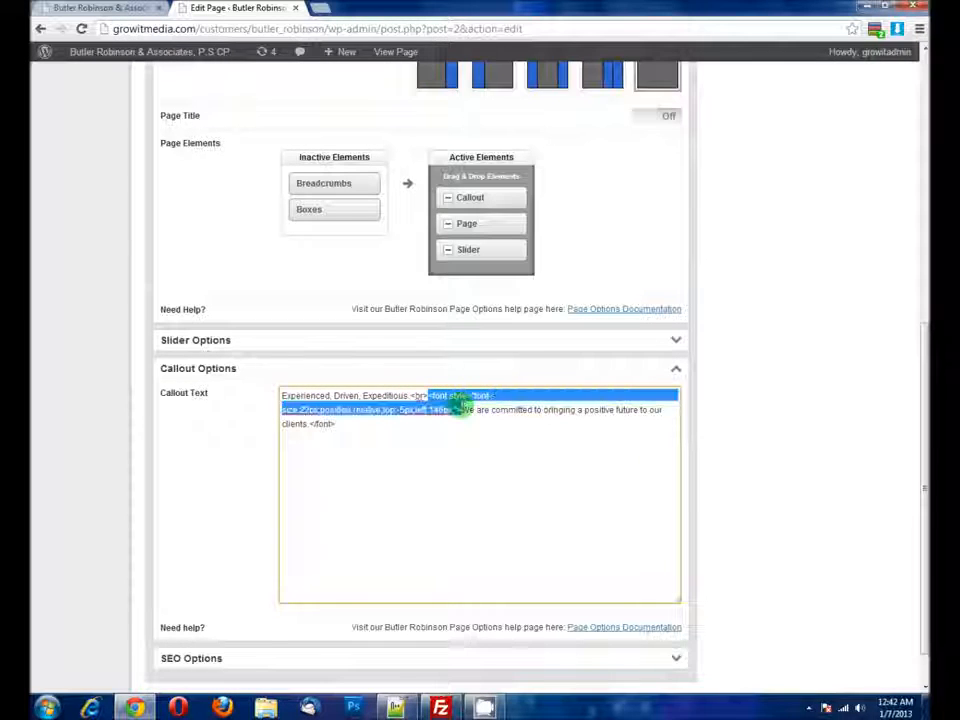
key("Delete")
left_click_drag(311, 410, 260, 409)
key("Delete")
Step: Update the About Us page, reload it on the live site to check the callout, and return to the page editor
scroll(360, 466, "down", 1)
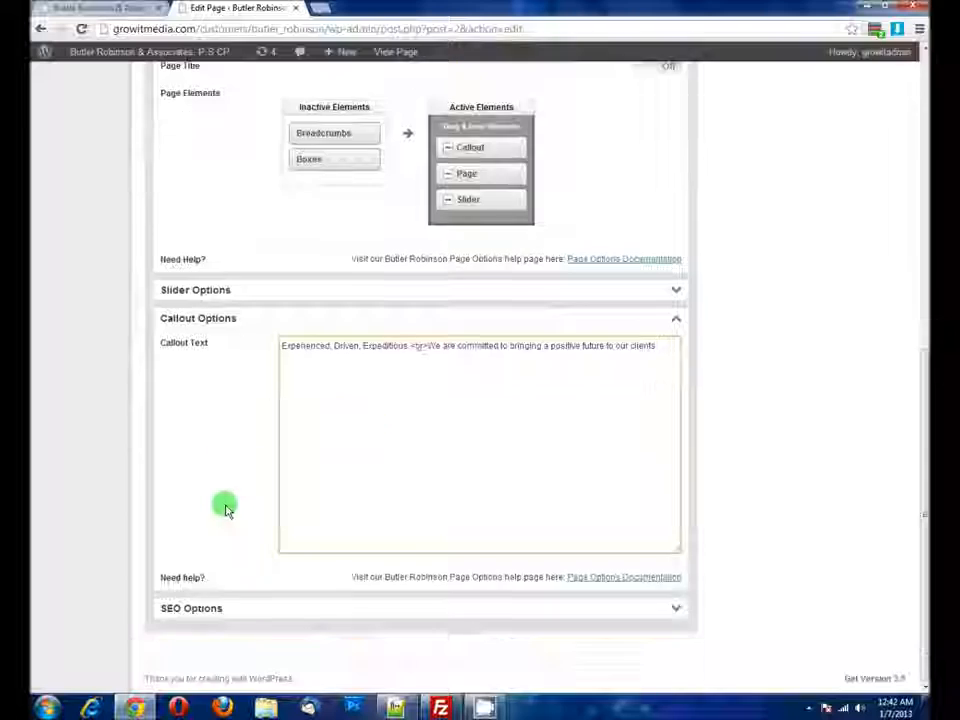
scroll(514, 457, "up", 4)
left_click(866, 105)
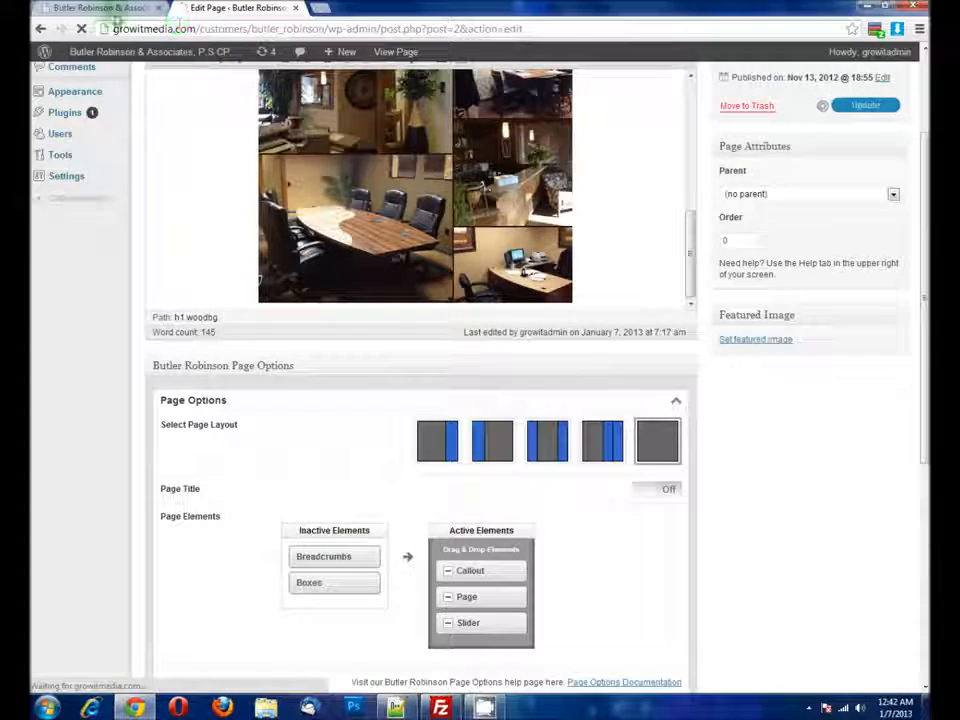
left_click(100, 8)
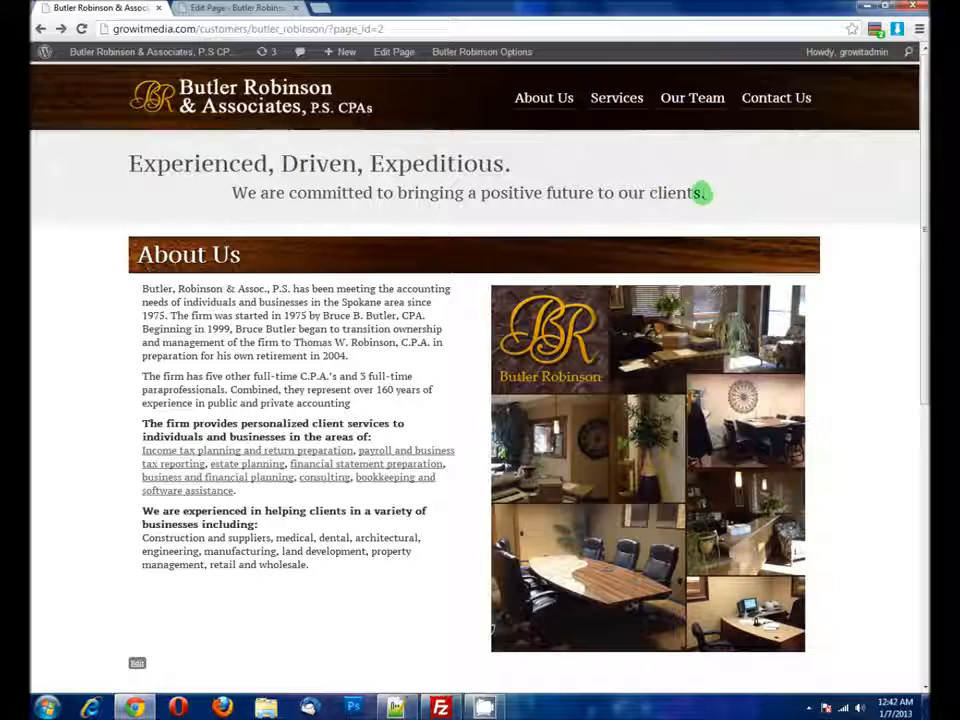
key("F5")
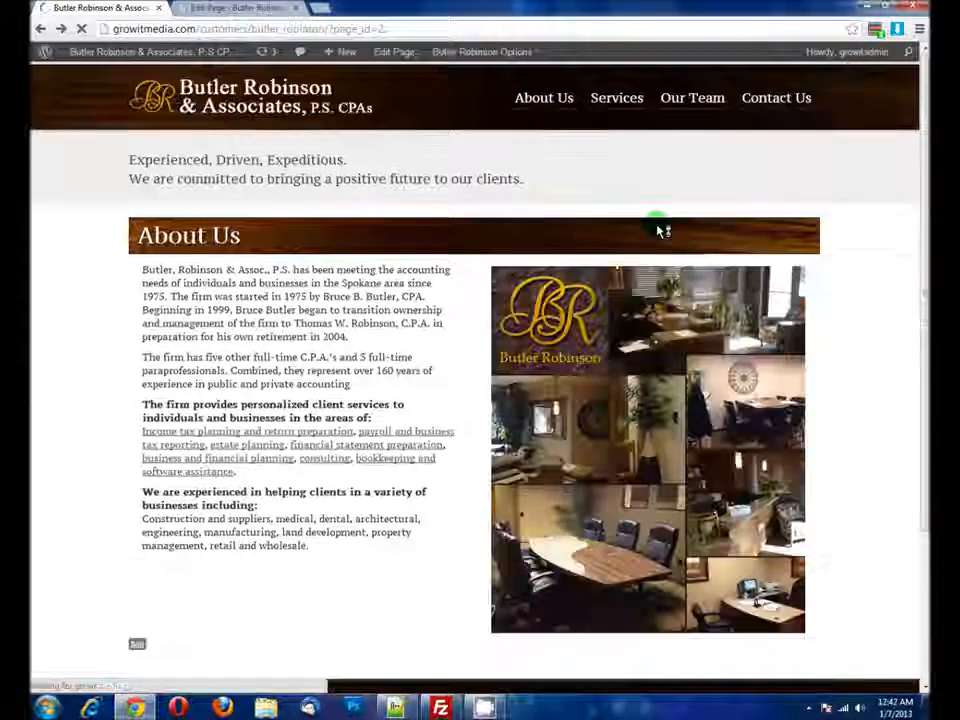
left_click(232, 10)
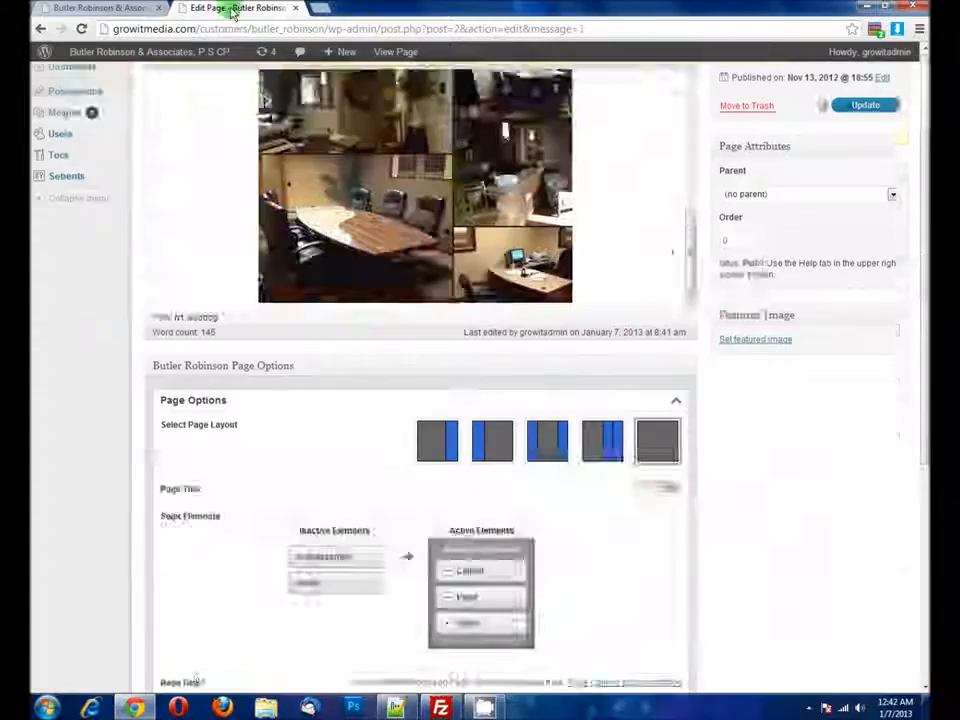
Step: Restore the About Us callout text with its font tags, 32px for the first sentence and 22px for the second, and update the page
scroll(680, 530, "down", 5)
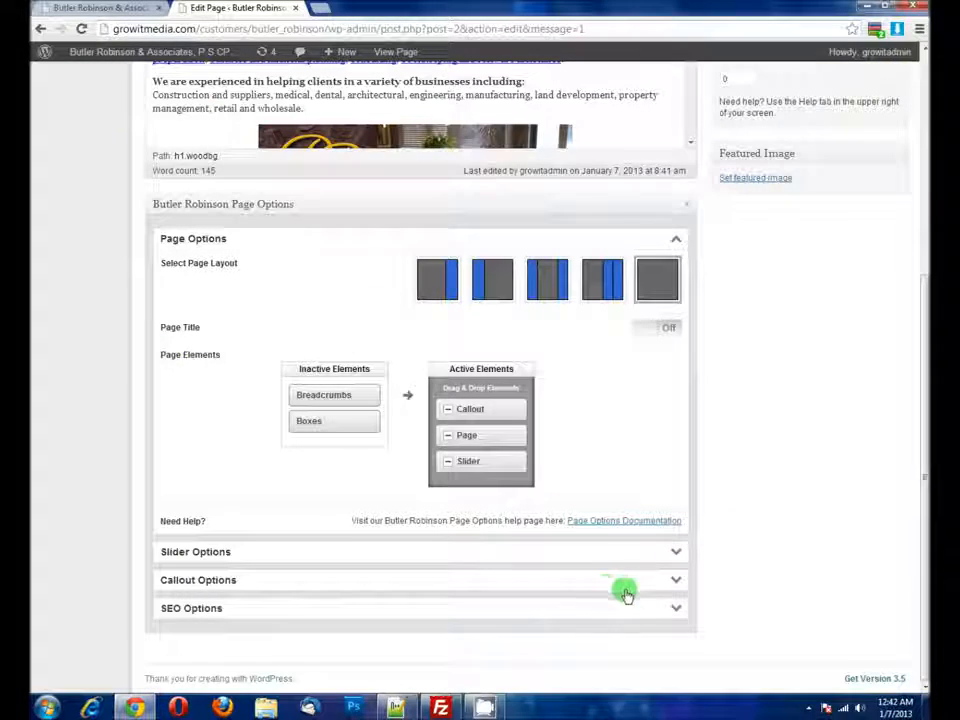
left_click(626, 590)
triple_click(525, 628)
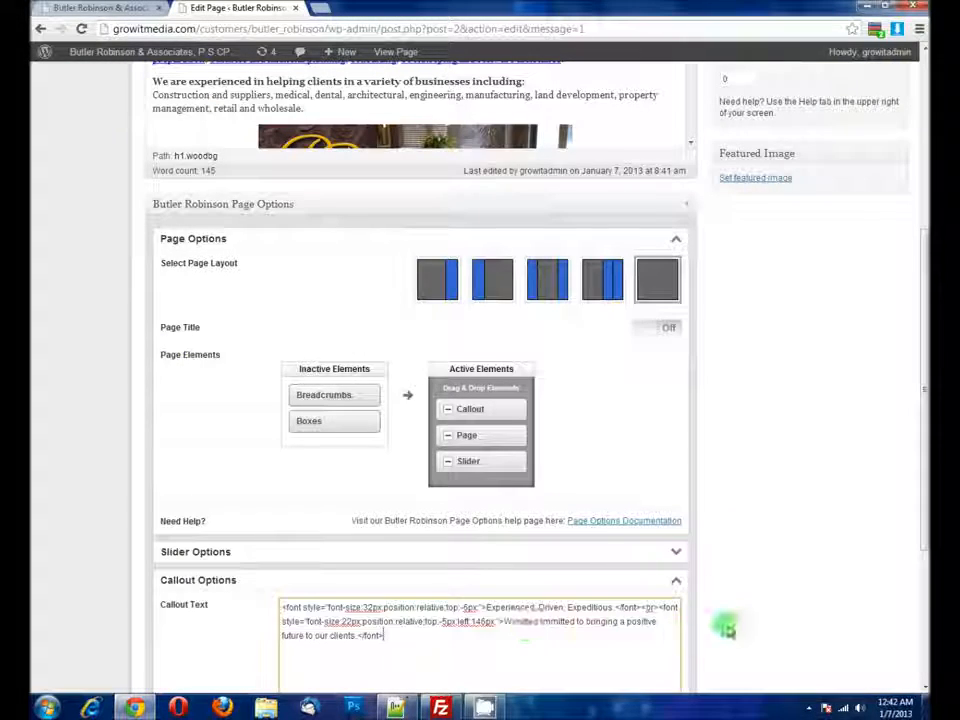
scroll(868, 268, "up", 5)
left_click(867, 226)
Step: Reload the live About Us page to check the restored callout, and return to the page editor
left_click(65, 7)
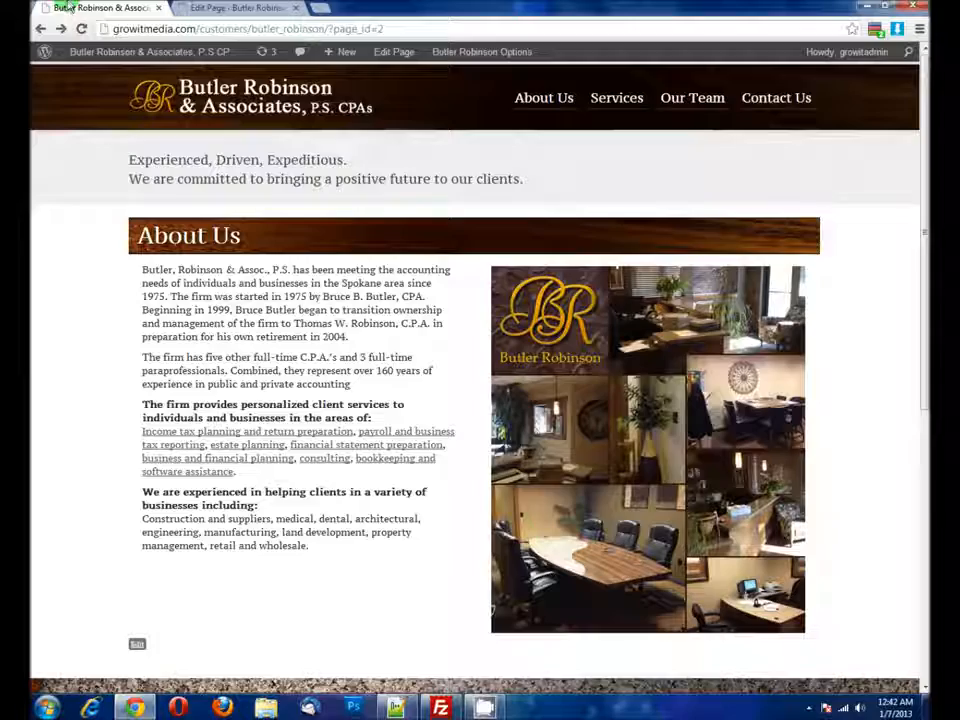
left_click(81, 28)
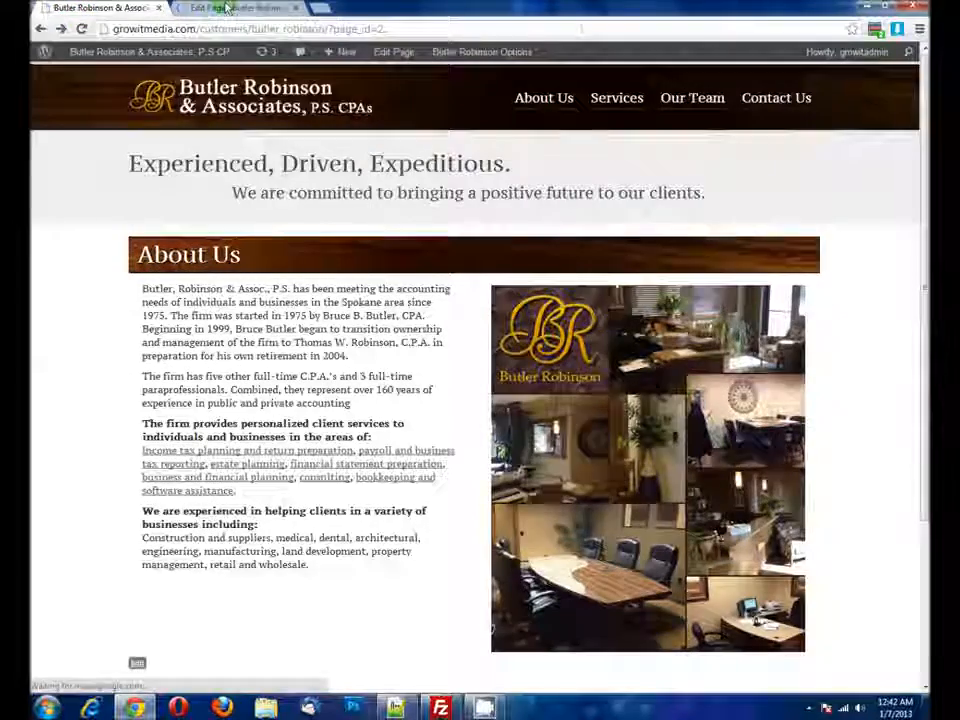
left_click(228, 8)
mouse_move(110, 330)
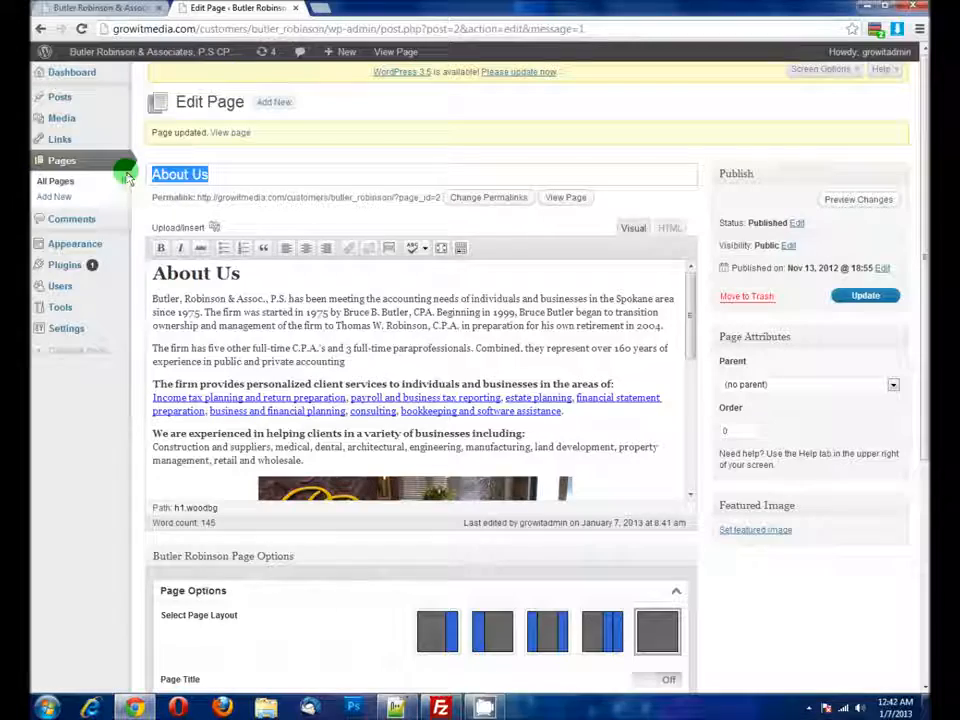
Step: Open the Contact Us page on the live site and choose Ask a Tax Question as the contact form's subject
left_click(96, 9)
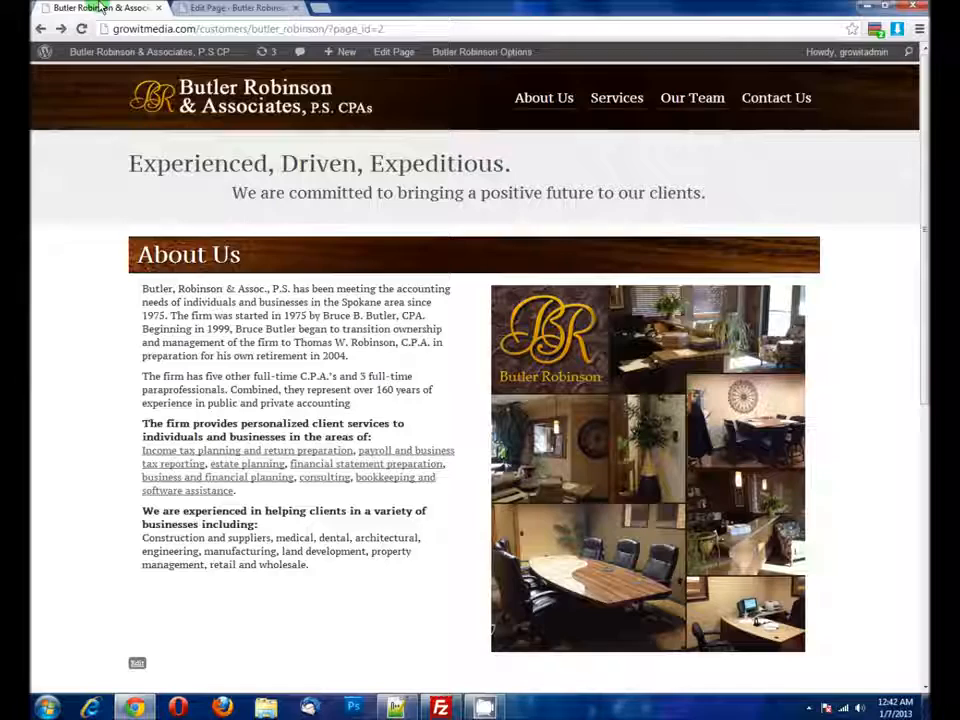
left_click(765, 110)
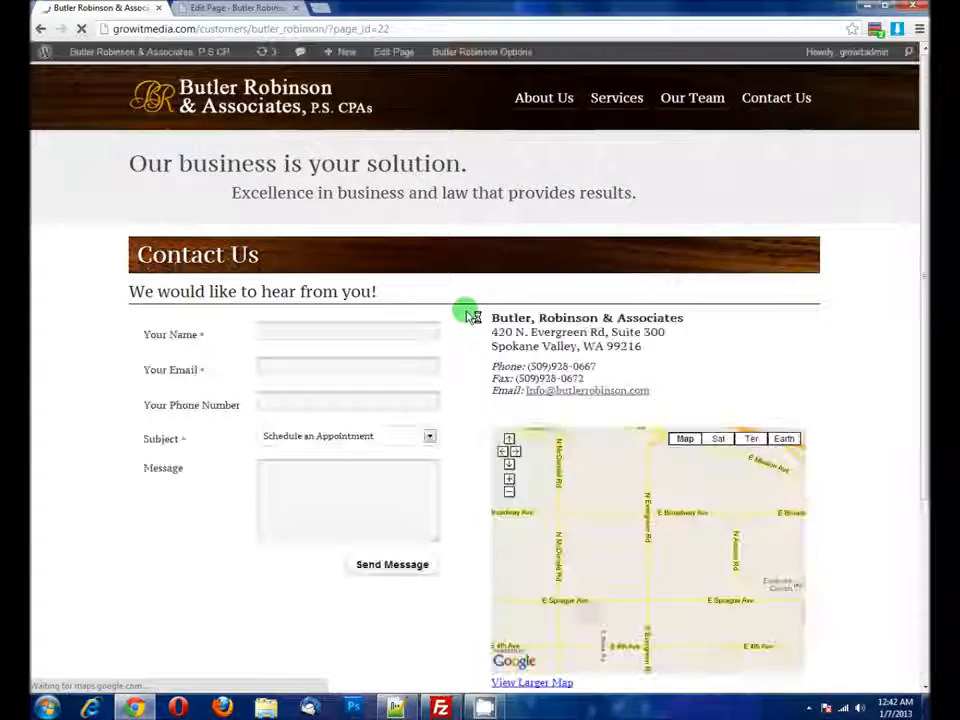
scroll(337, 380, "down", 1)
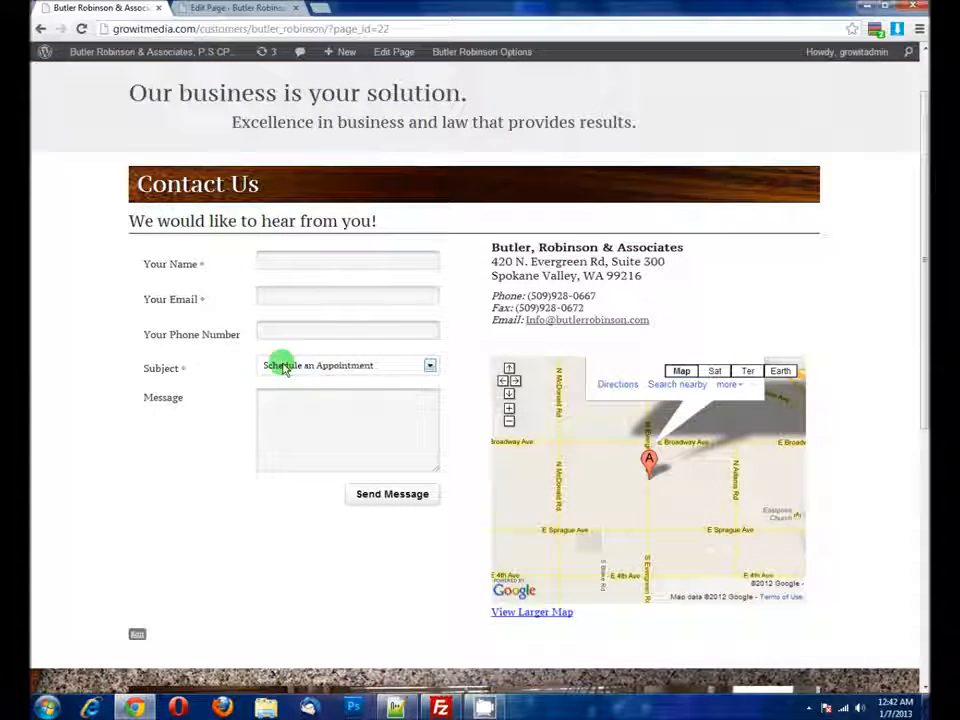
left_click(279, 366)
left_click(281, 391)
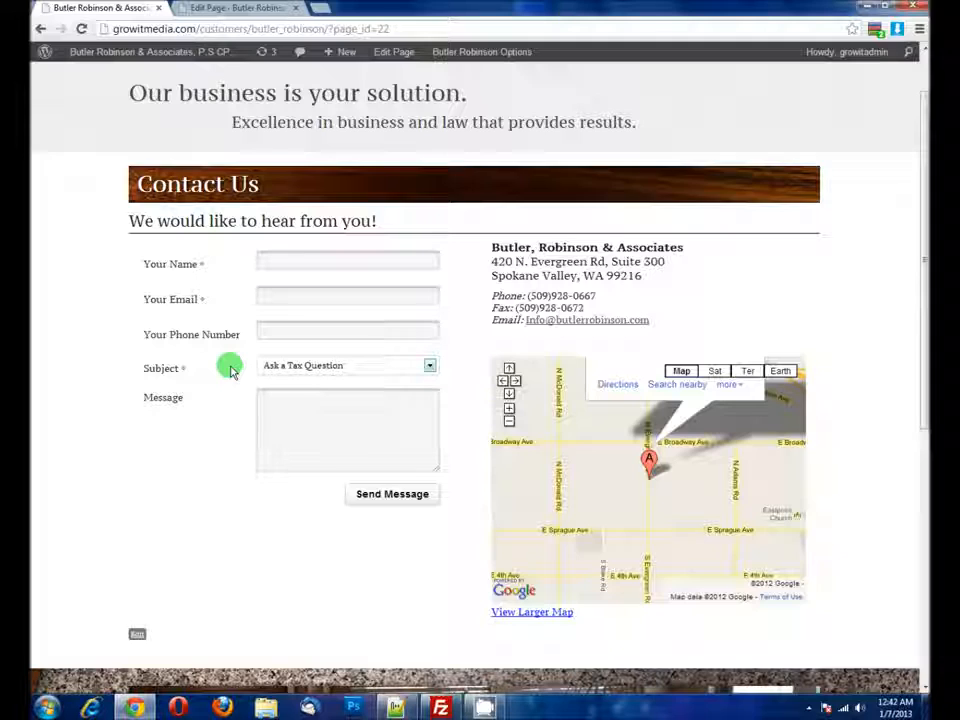
scroll(230, 370, "down", 2)
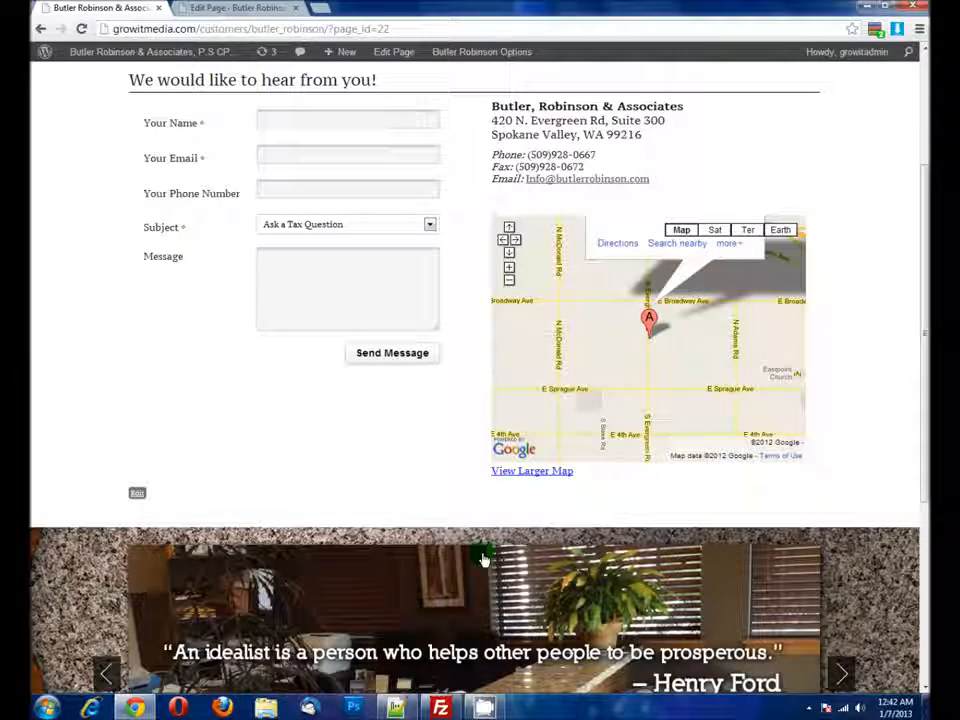
left_click(808, 708)
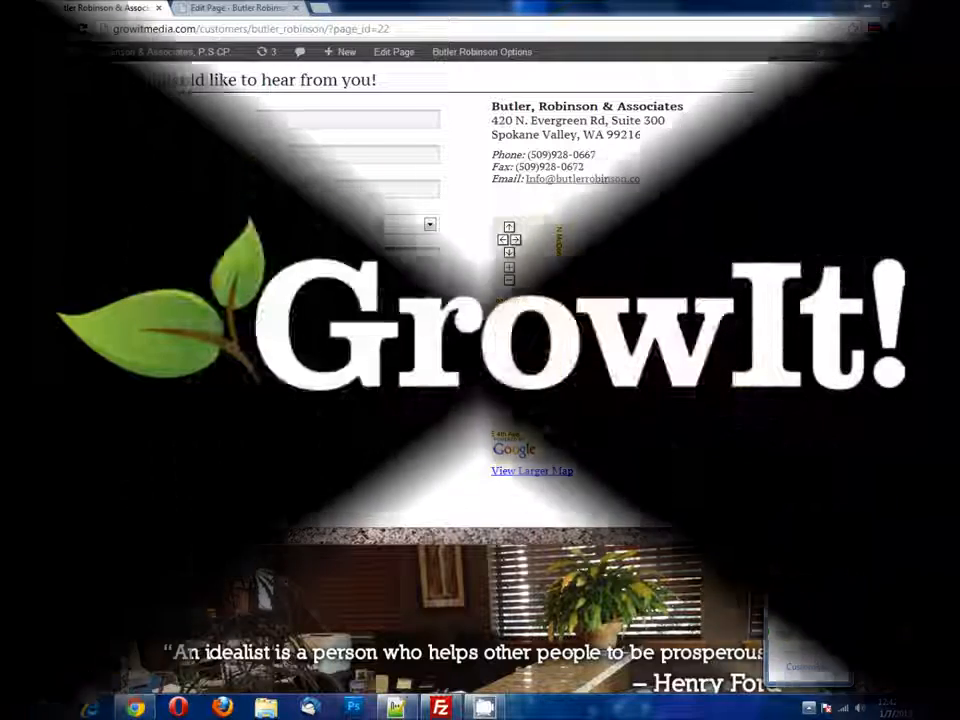